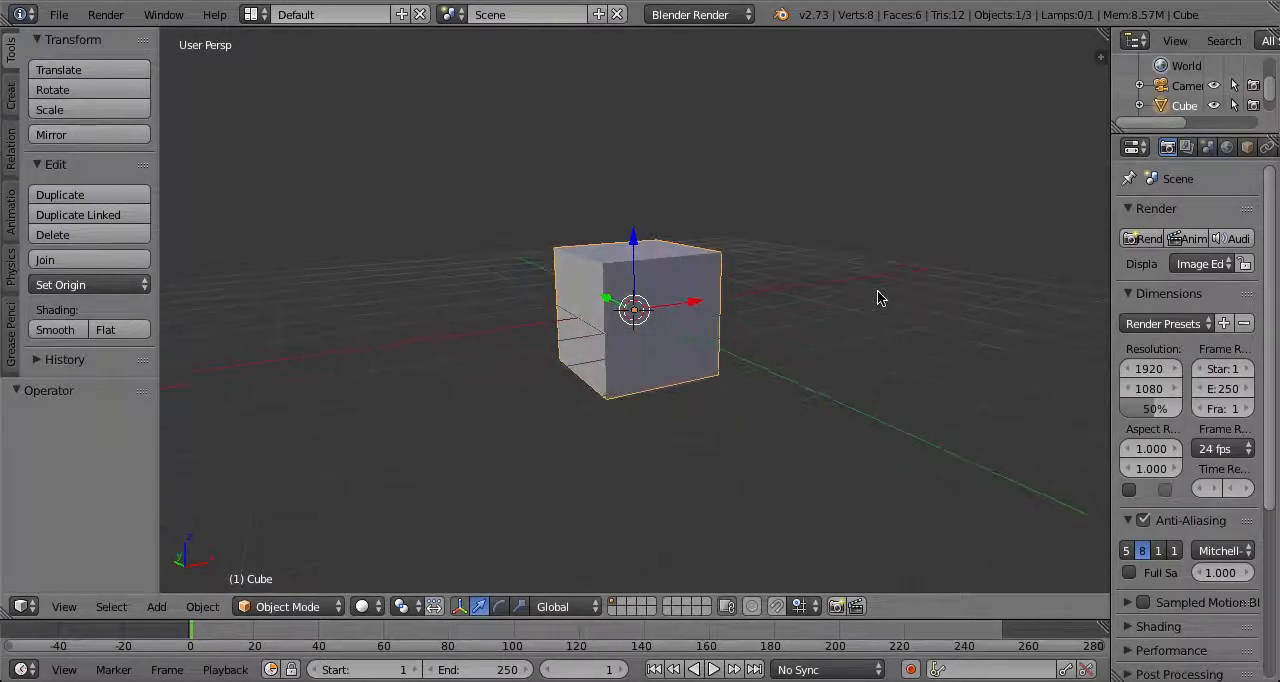
Delete the default cube from the scene
key(x)
middle_drag(840, 291, 812, 296)
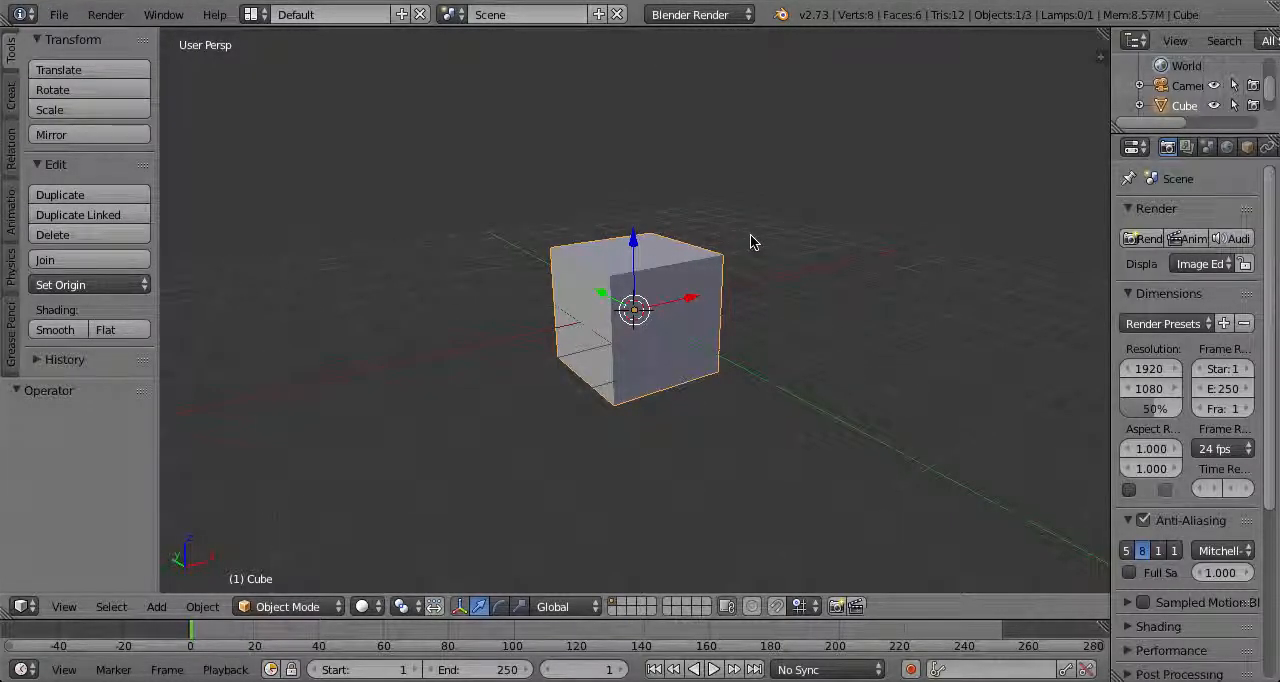
key(x)
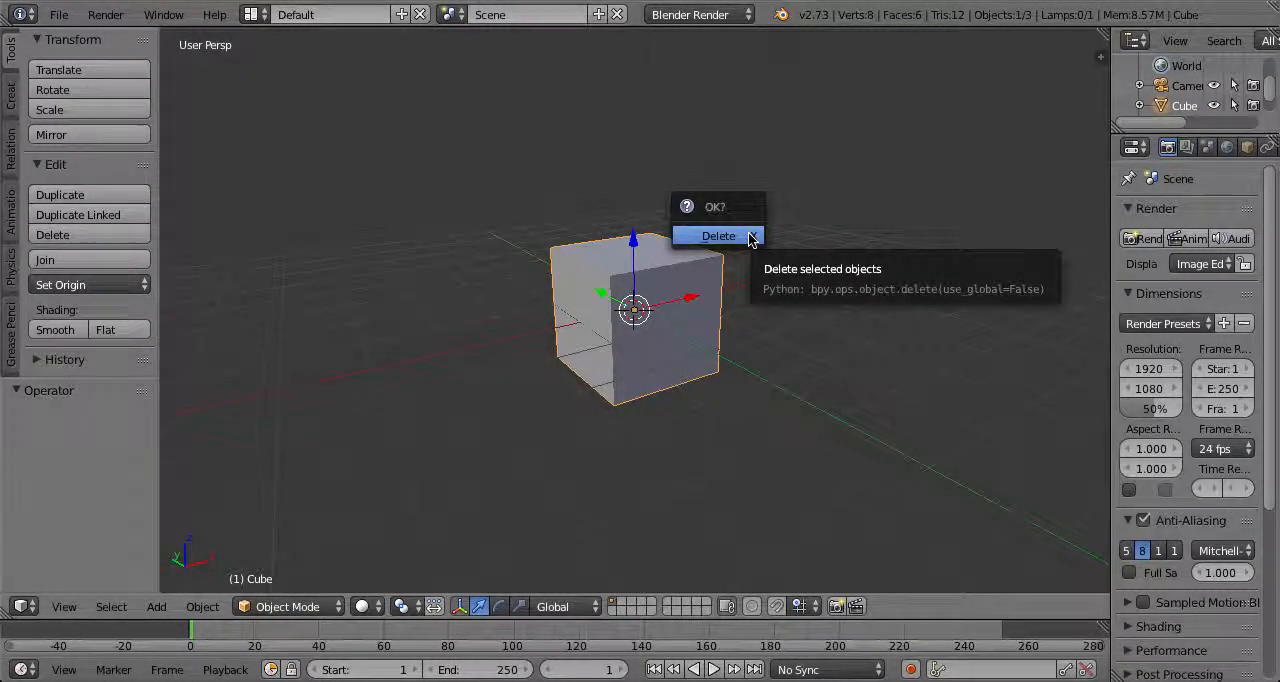
click(750, 236)
middle_drag(595, 310, 648, 370)
scroll(747, 297, down, 3)
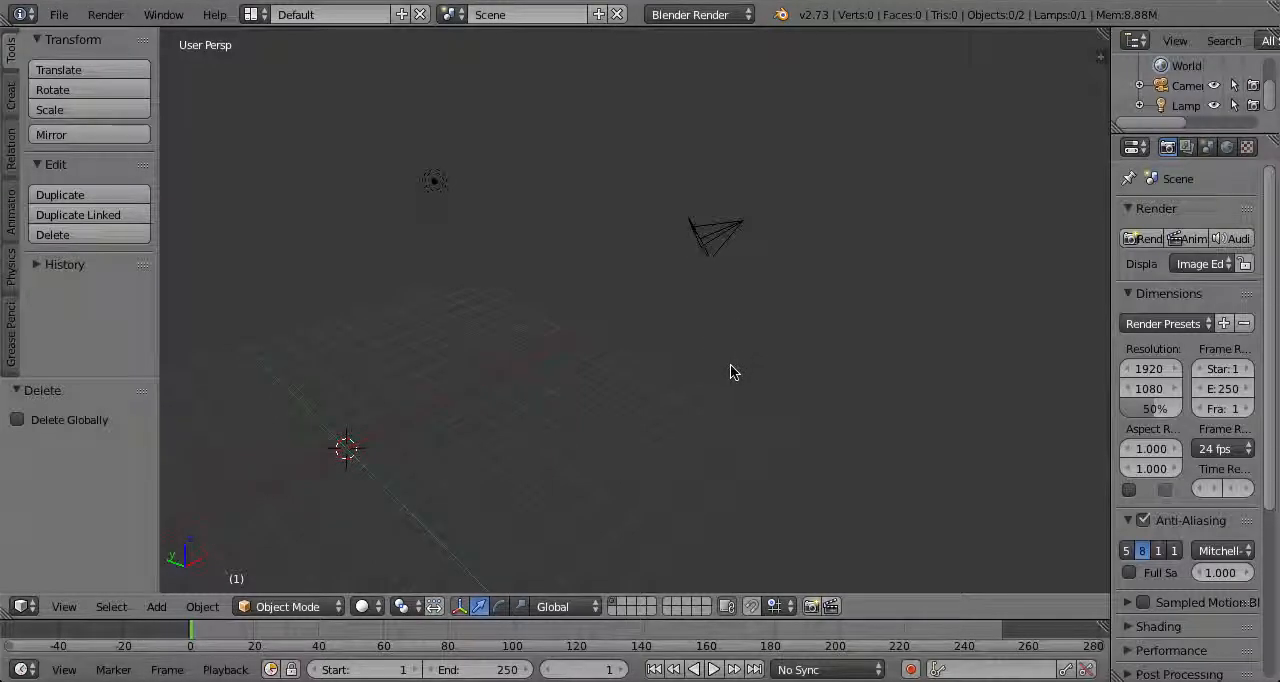
mouse_move(797, 355)
ctrl+mouse_down()
mouse_move(243, 363)
mouse_move(1066, 114)
mouse_move(168, 318)
mouse_move(562, 473)
ctrl+mouse_up()
click(672, 421)
middle_drag(357, 374, 591, 363)
key(a)
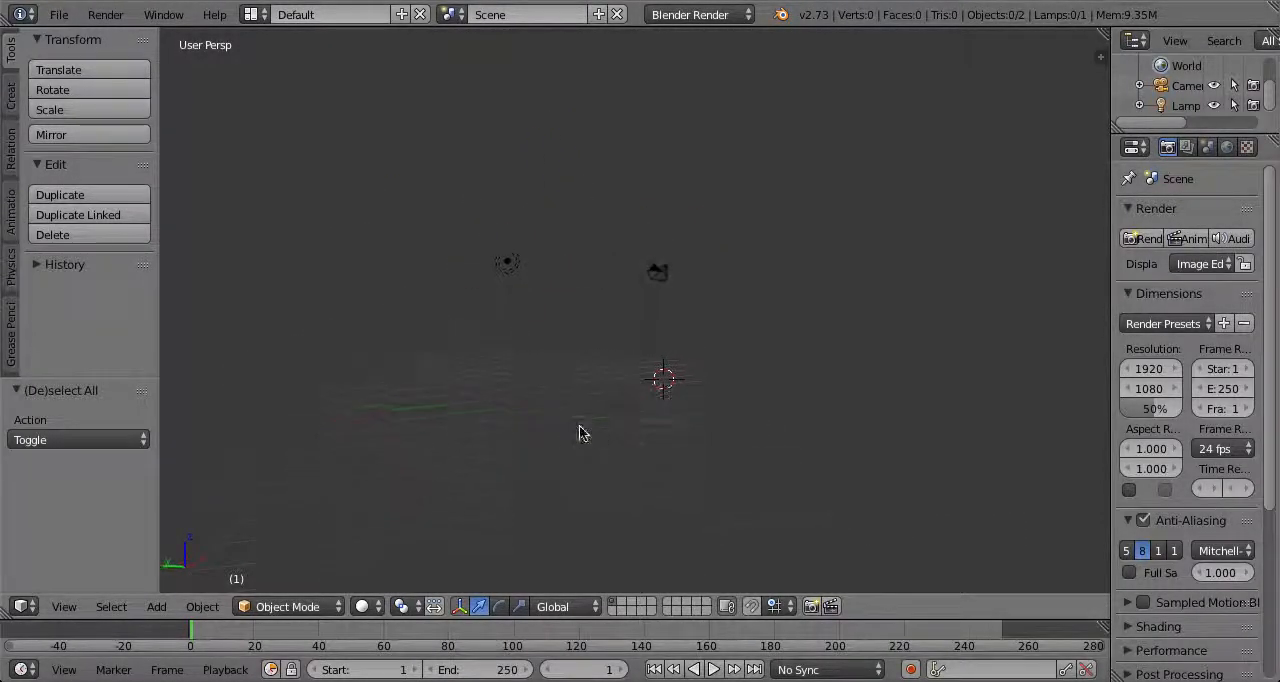
middle_drag(520, 423, 642, 419)
middle_drag(485, 376, 690, 376)
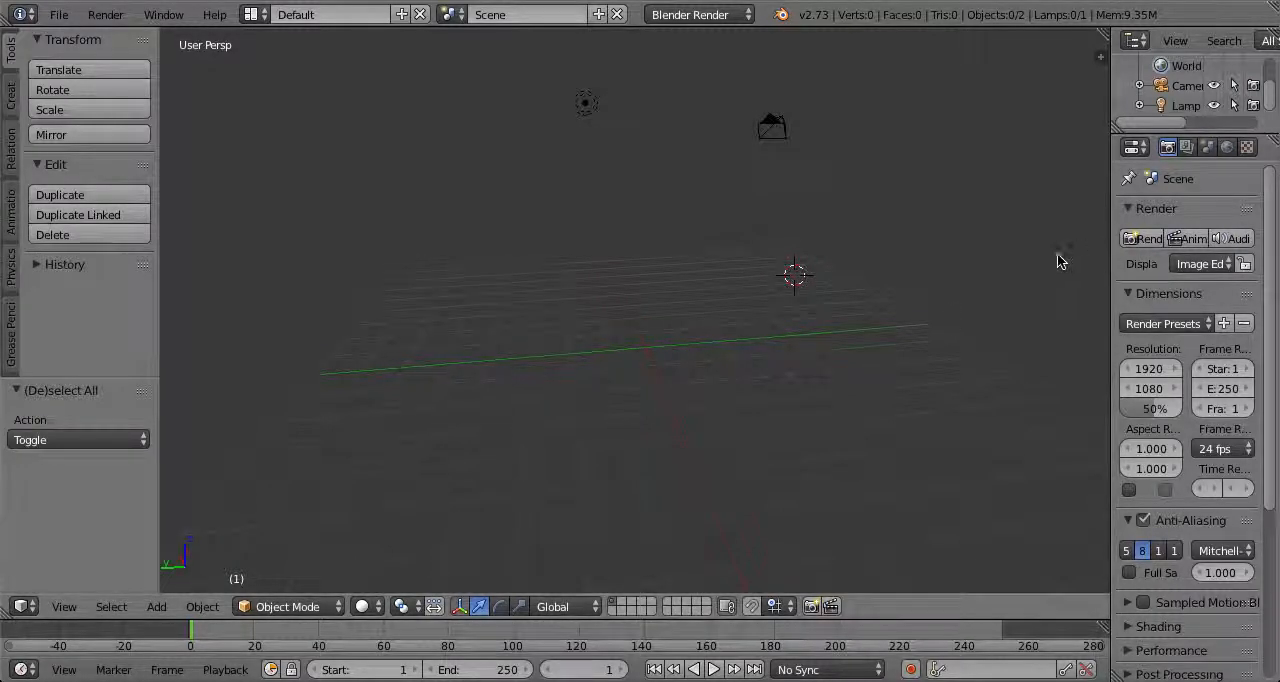
Widen the properties area slightly and add a plane mesh to the scene
mouse_move(1106, 260)
mouse_down()
mouse_move(968, 263)
mouse_move(1084, 263)
mouse_up()
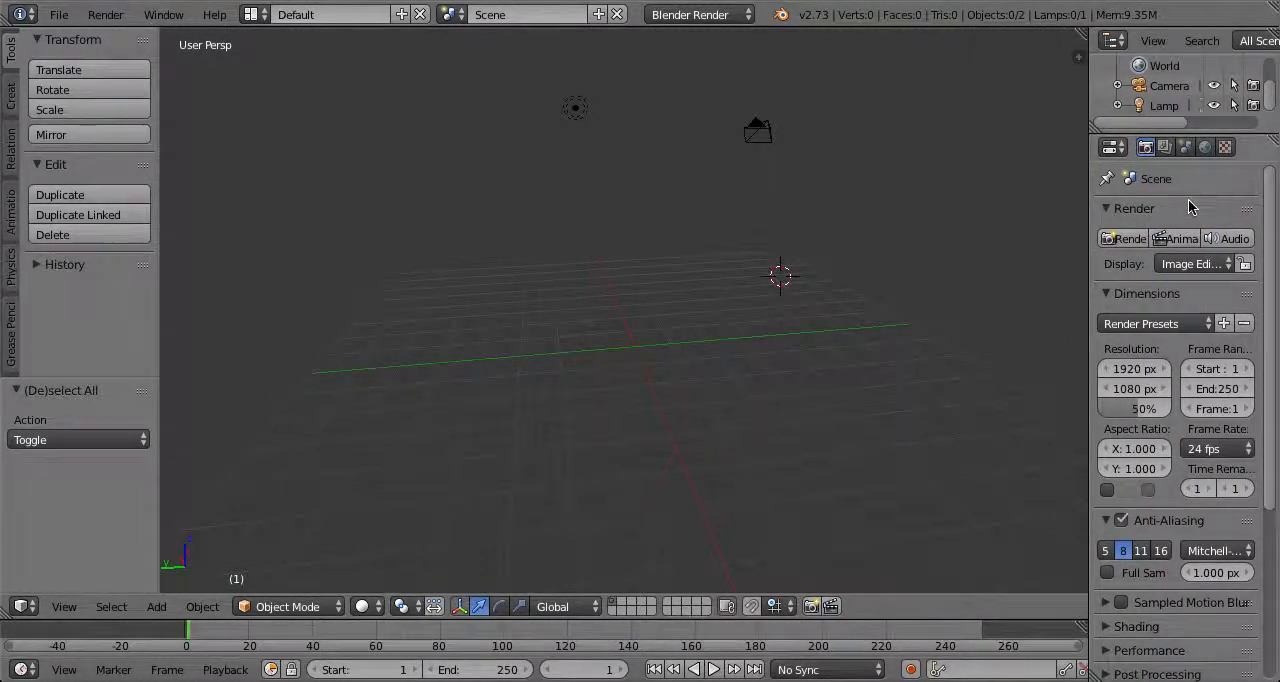
click(11, 97)
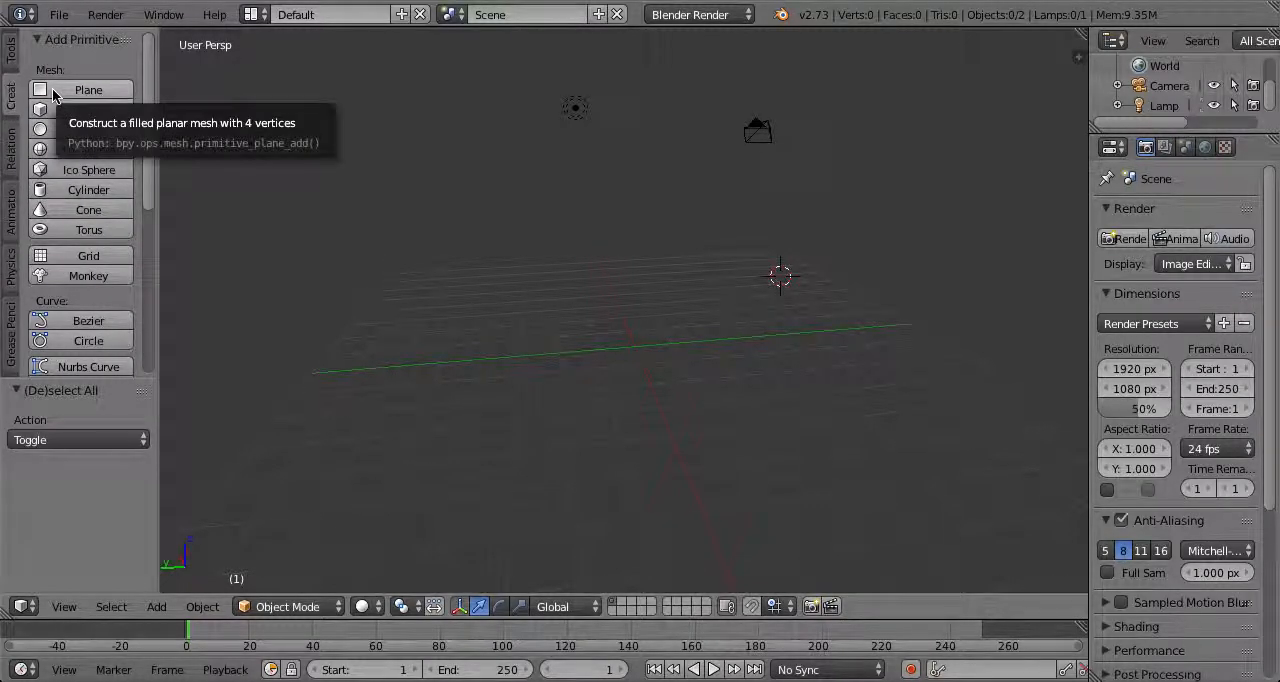
key(shift+a)
mouse_move(561, 158)
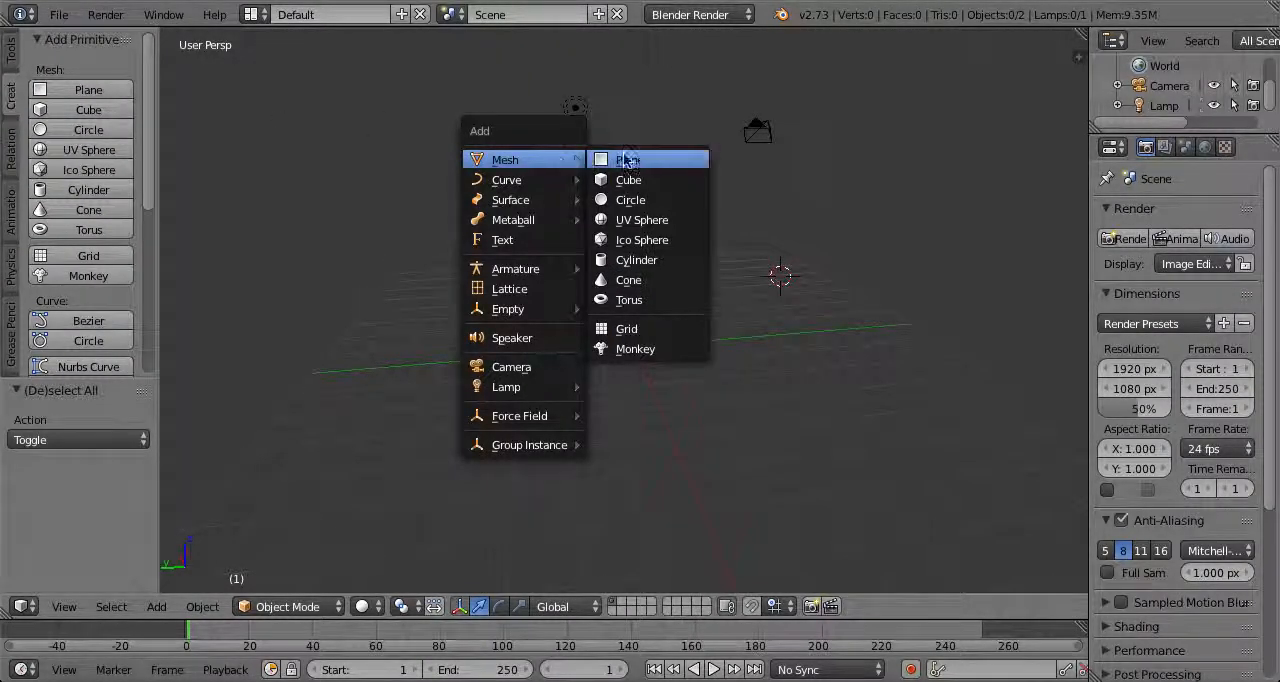
click(610, 161)
Move the plane -5 units along X and adjust its Y and Z position toward the middle of the grid
middle_drag(652, 148, 957, 232)
ctrl+drag(883, 339, 657, 293)
middle_drag(668, 285, 740, 290)
ctrl+drag(755, 227, 609, 374)
middle_drag(609, 374, 679, 316)
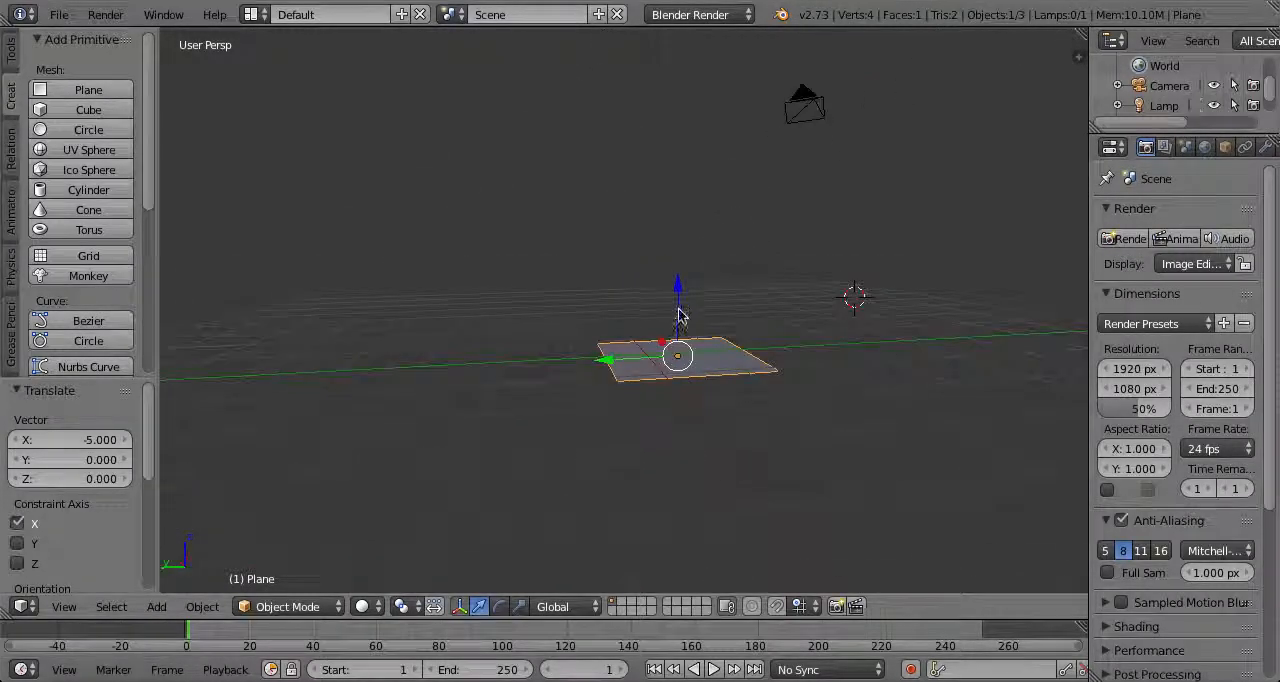
drag(685, 278, 686, 261)
drag(605, 348, 573, 351)
Scale the plane by a factor of 5
middle_drag(598, 347, 440, 266)
text(s5)
key(Return)
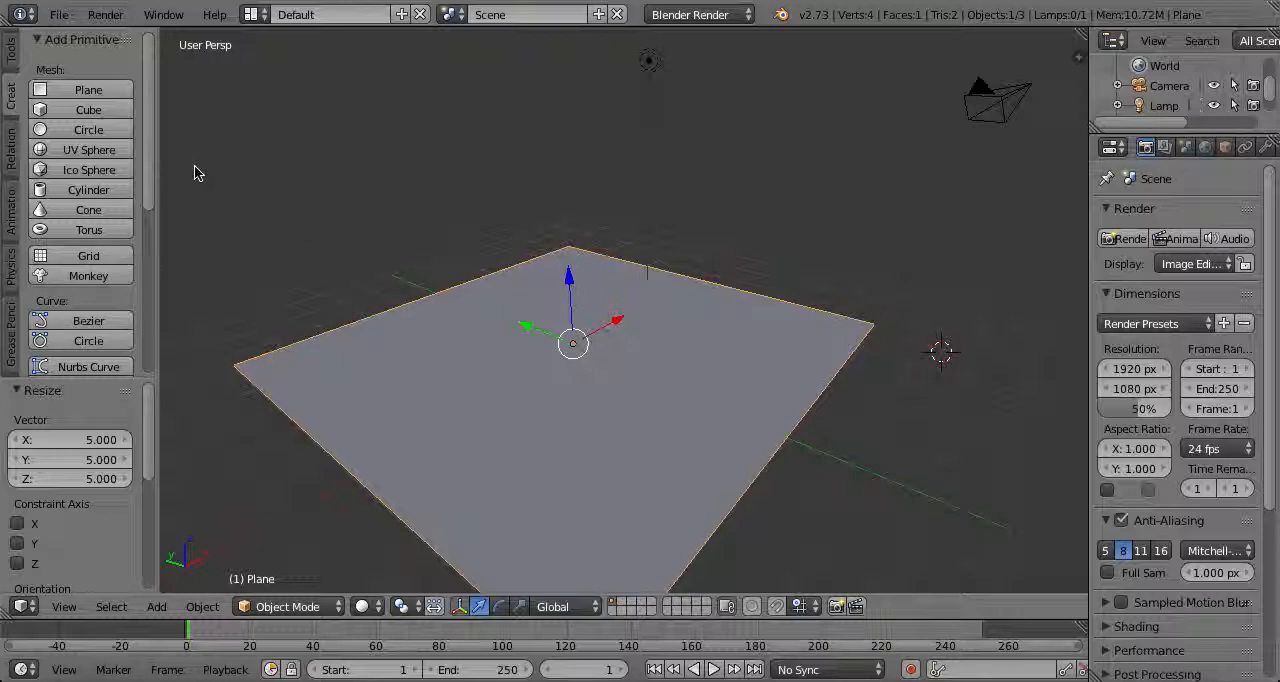
Add a cube and raise it 2 units along Z
click(118, 112)
middle_drag(428, 194, 778, 204)
shift+drag(898, 250, 891, 217)
right_click(879, 229)
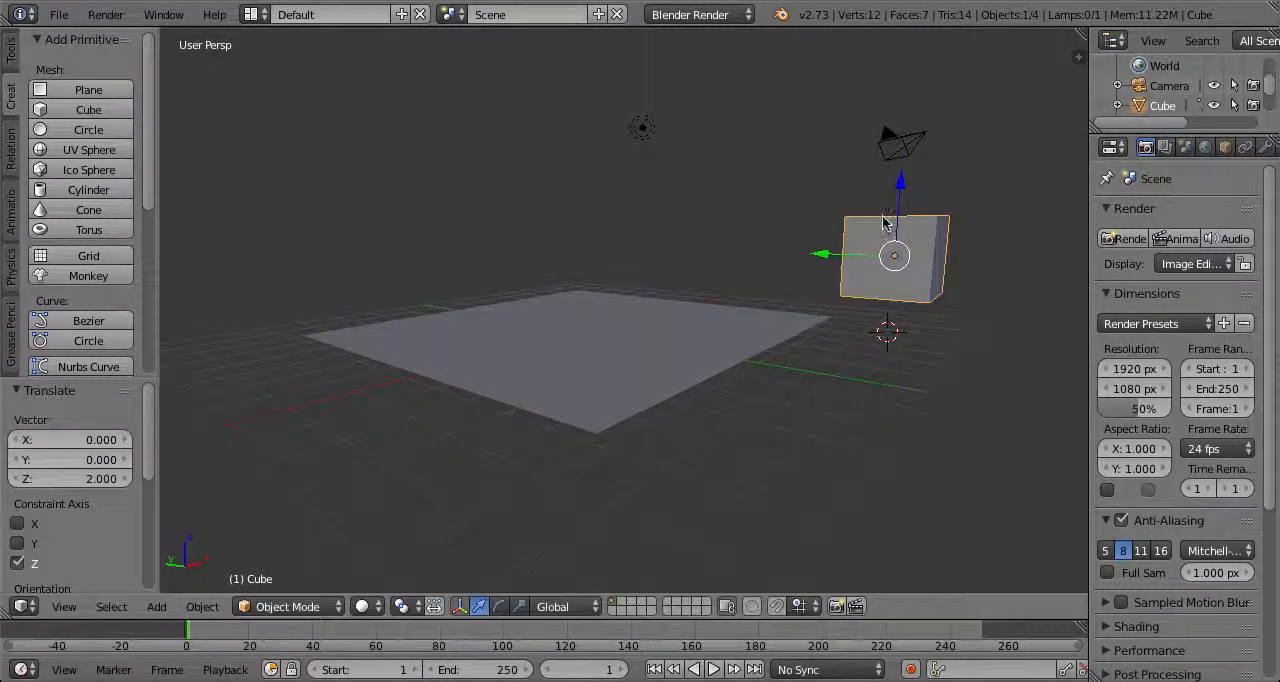
Move the cube along Y and -3 units along X to place it over the plane
middle_drag(891, 217, 980, 214)
drag(708, 245, 574, 280)
middle_drag(574, 280, 838, 305)
ctrl+drag(819, 284, 680, 309)
middle_drag(680, 309, 937, 282)
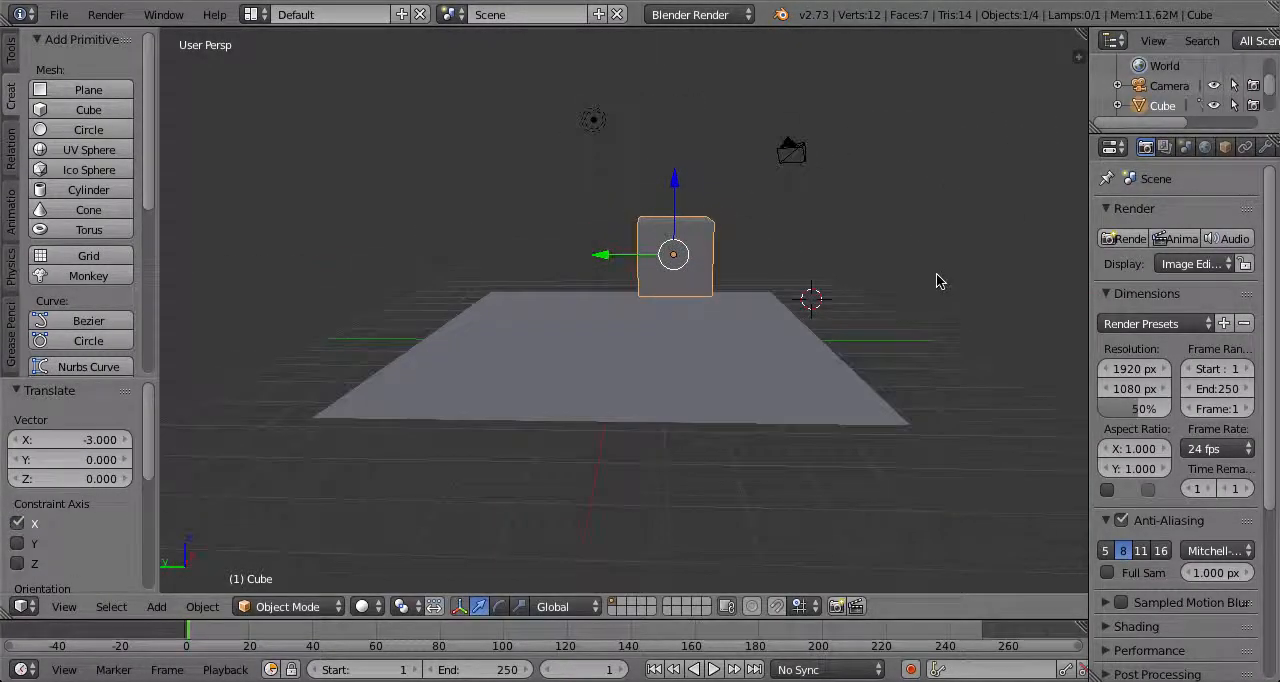
Move the cube 1.224 units along Z to sit just above the plane, and show its object properties in a wider properties area
scroll(937, 282, up, 1)
ctrl+drag(688, 178, 703, 206)
middle_drag(598, 299, 718, 322)
scroll(718, 322, up, 4)
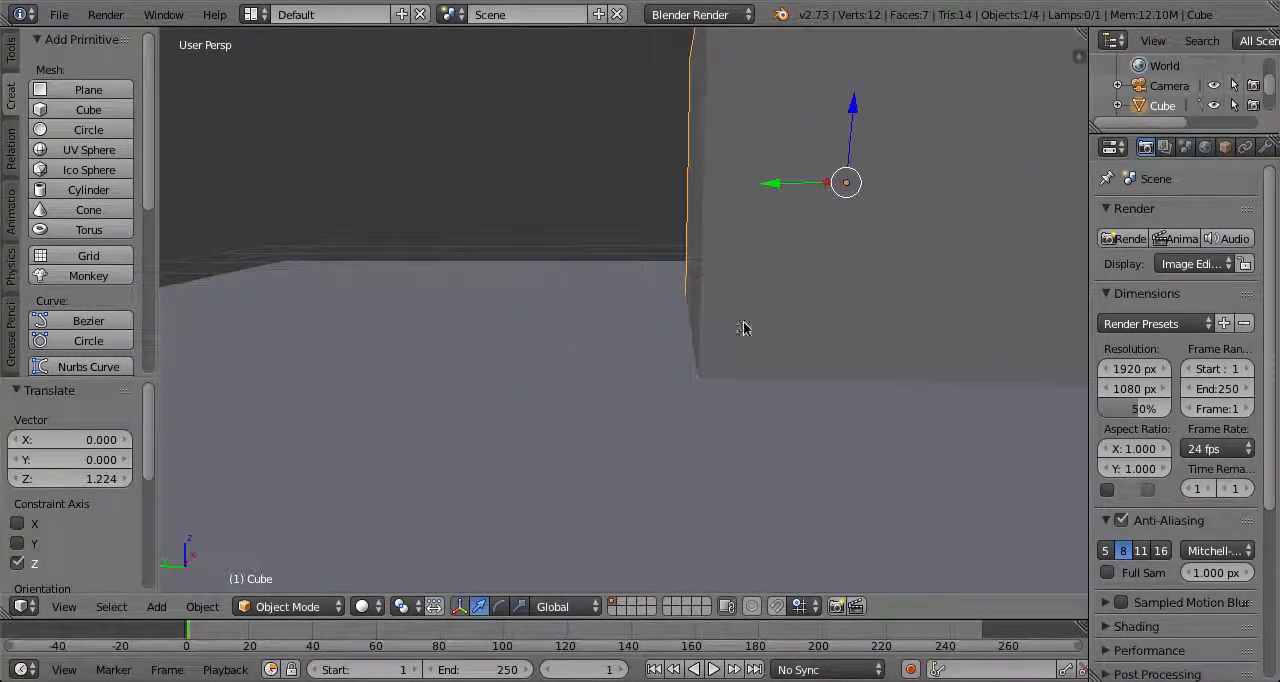
middle_drag(838, 308, 664, 355)
scroll(400, 378, down, 3)
drag(1090, 277, 982, 285)
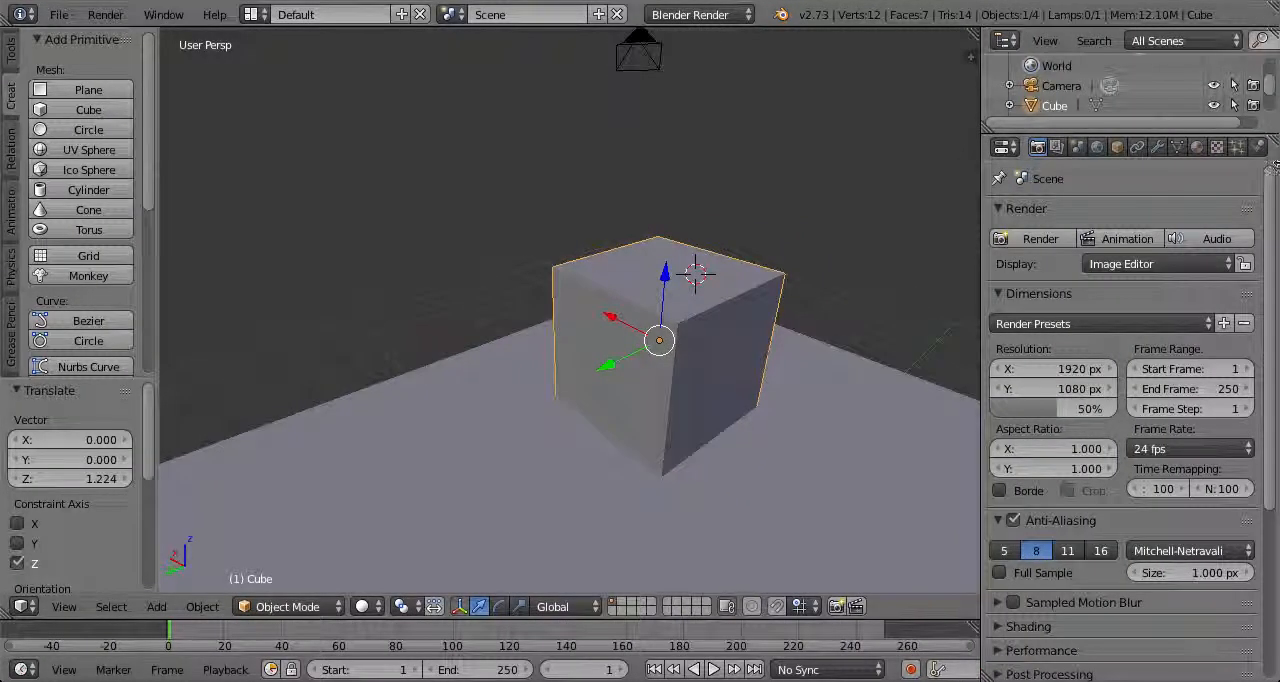
click(1118, 148)
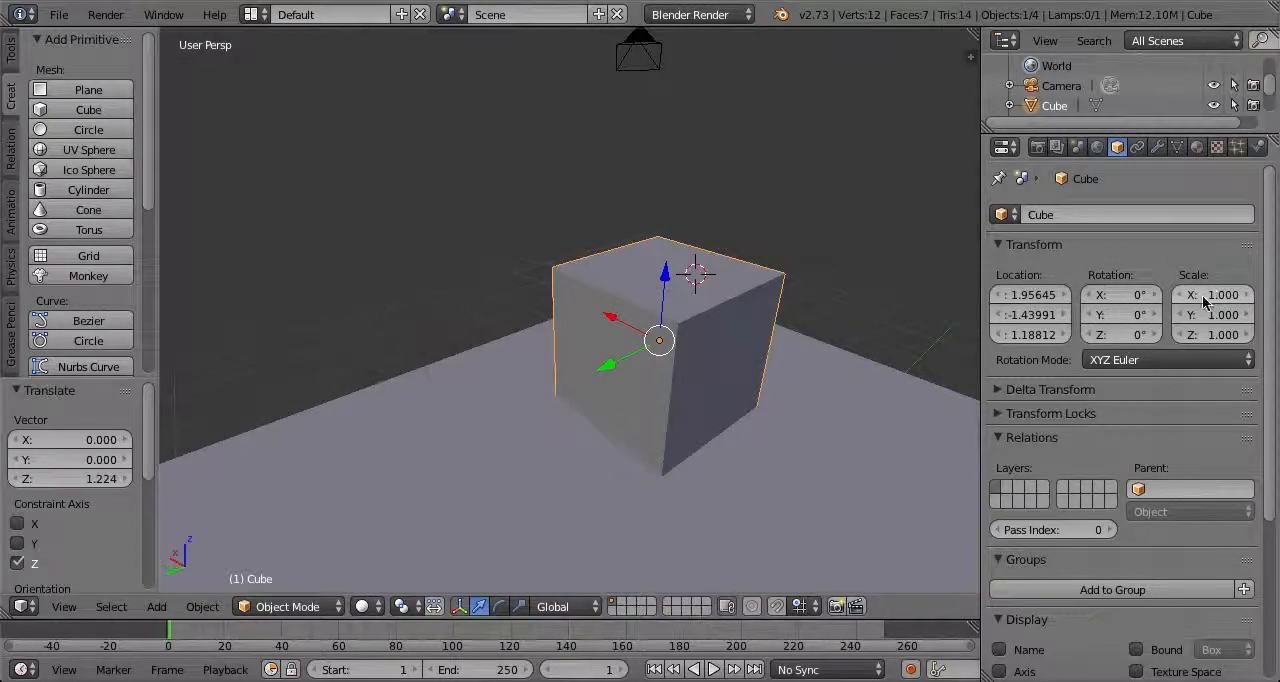
Set the cube's Z scale to 0.999
click(1216, 336)
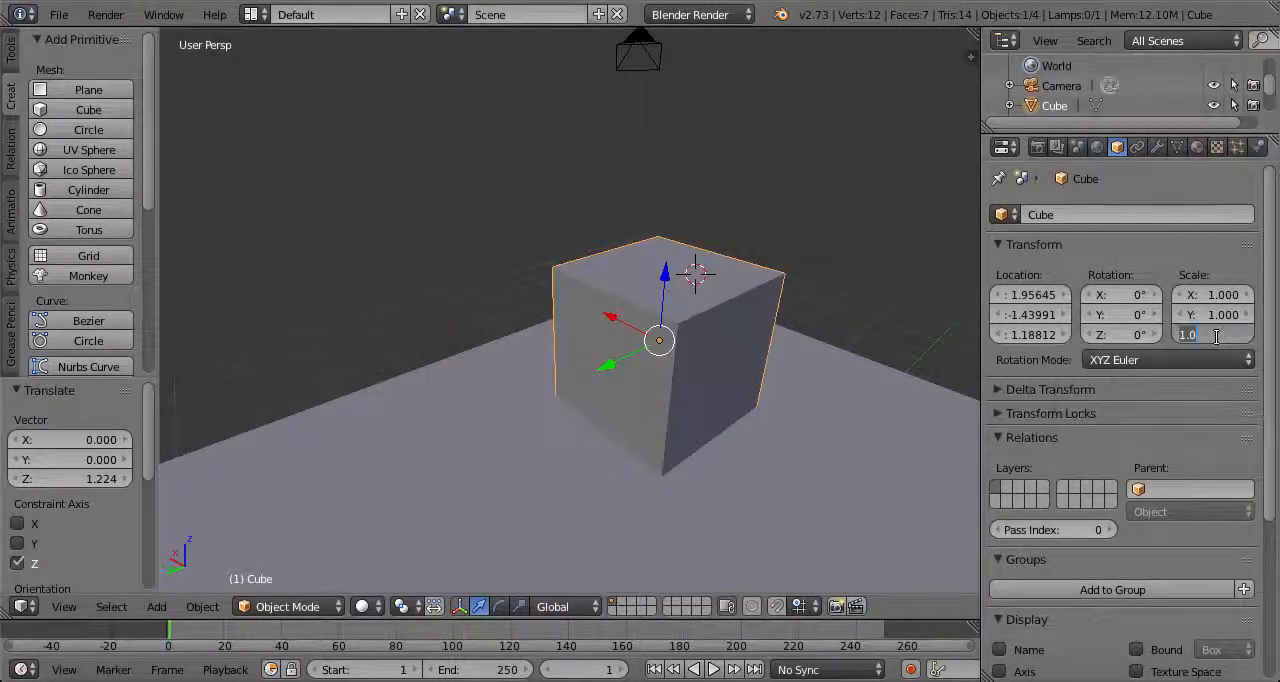
key(Return)
text(.999)
key(Return)
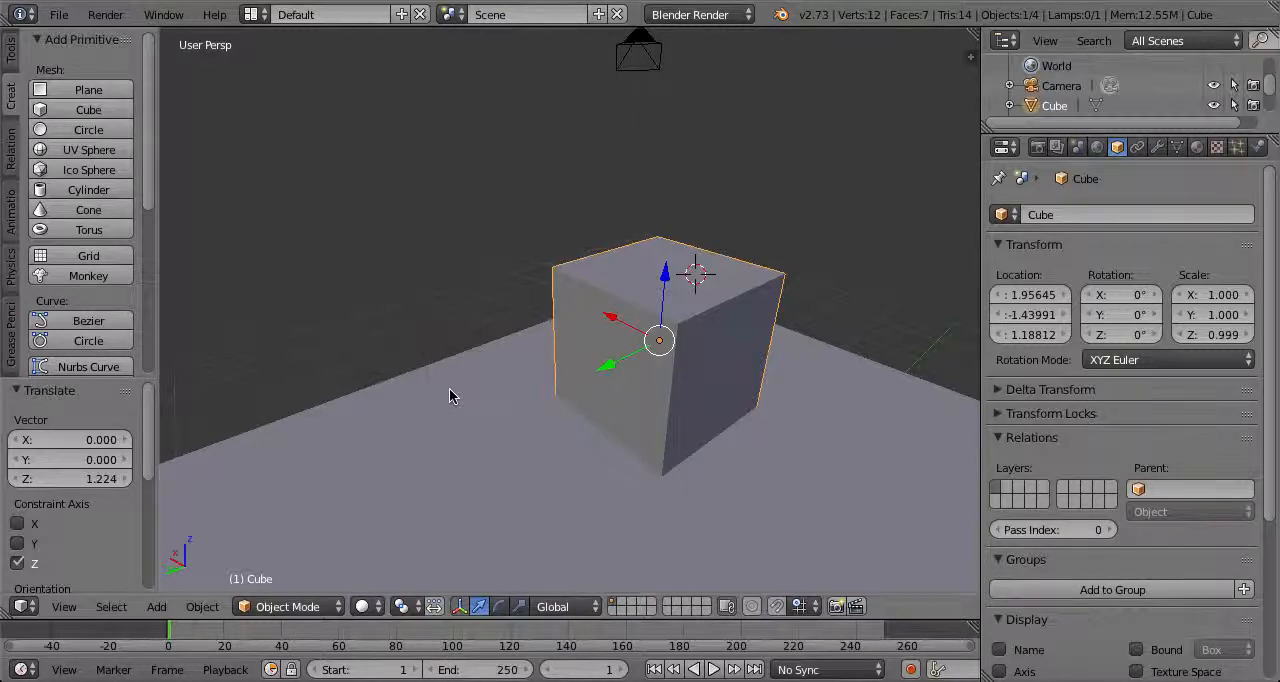
Reset the cube's Z scale to 1 and set its Y and X scales to 0.499
middle_drag(695, 355, 657, 338)
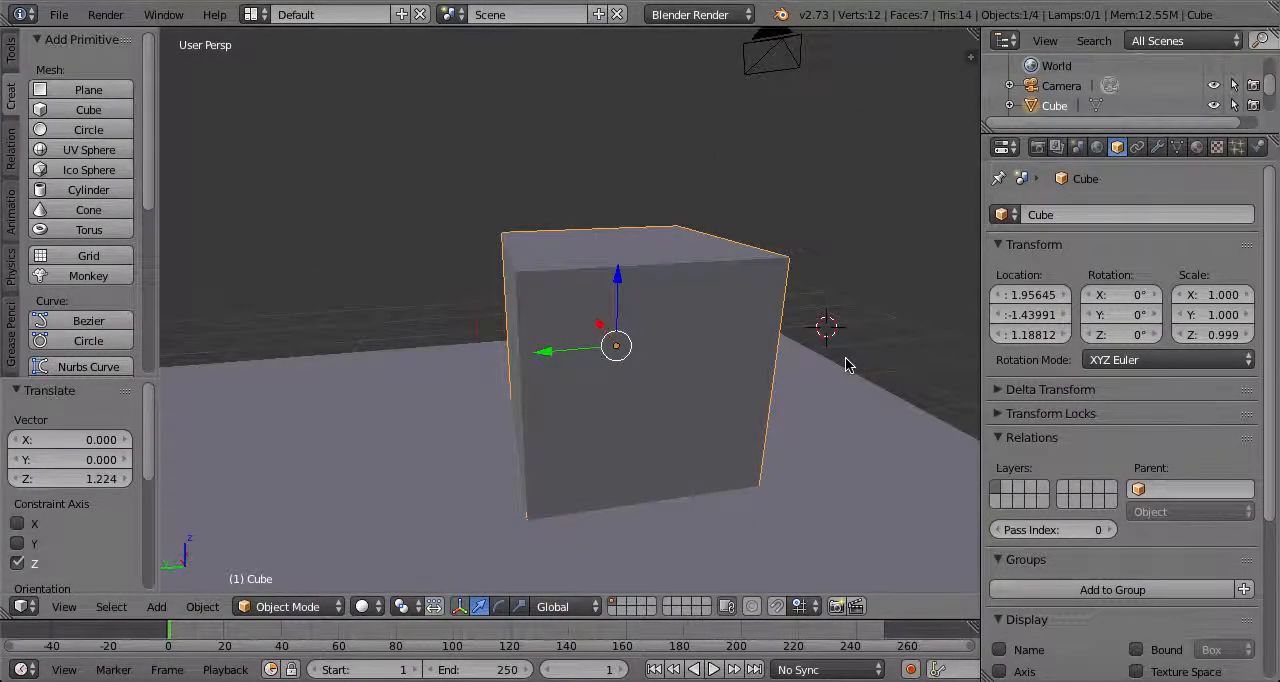
click(1218, 316)
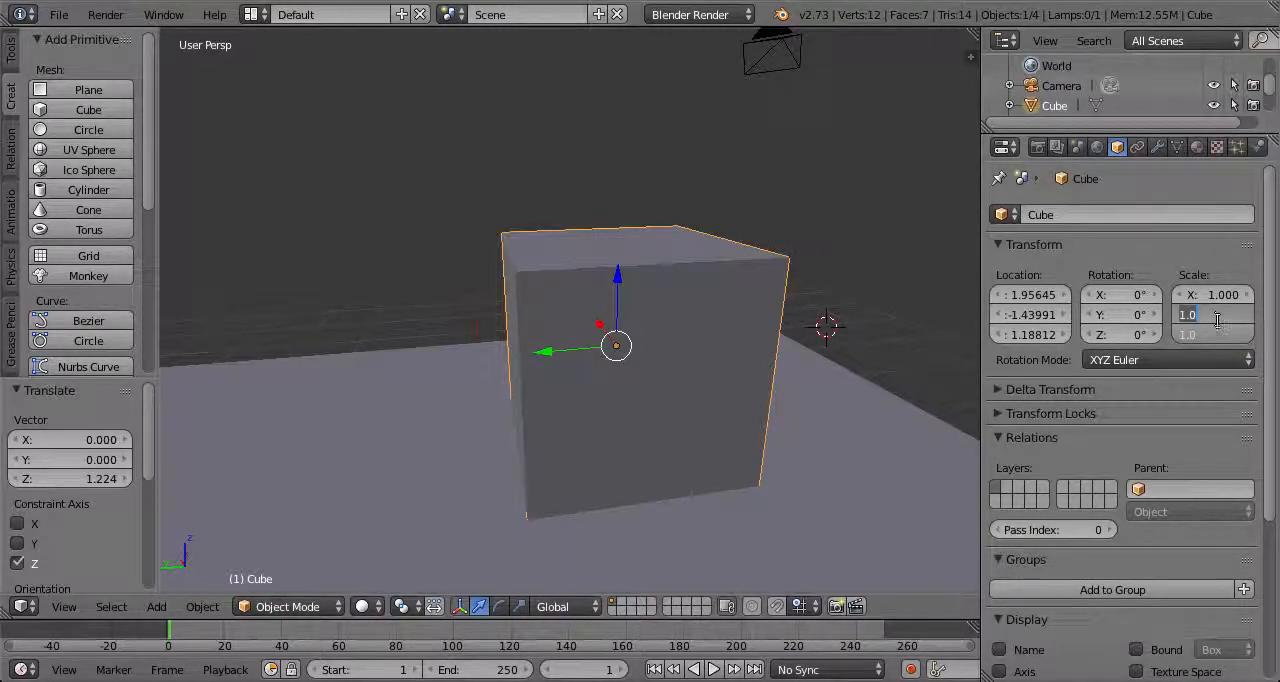
key(Return)
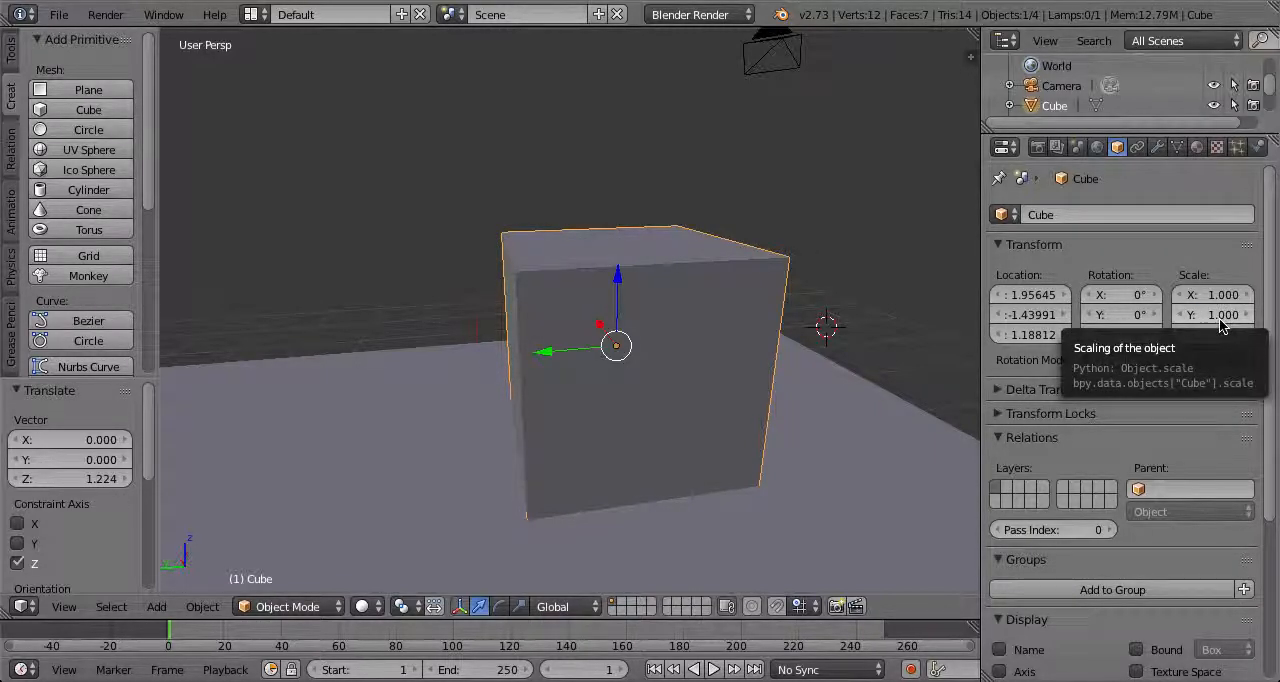
click(1218, 316)
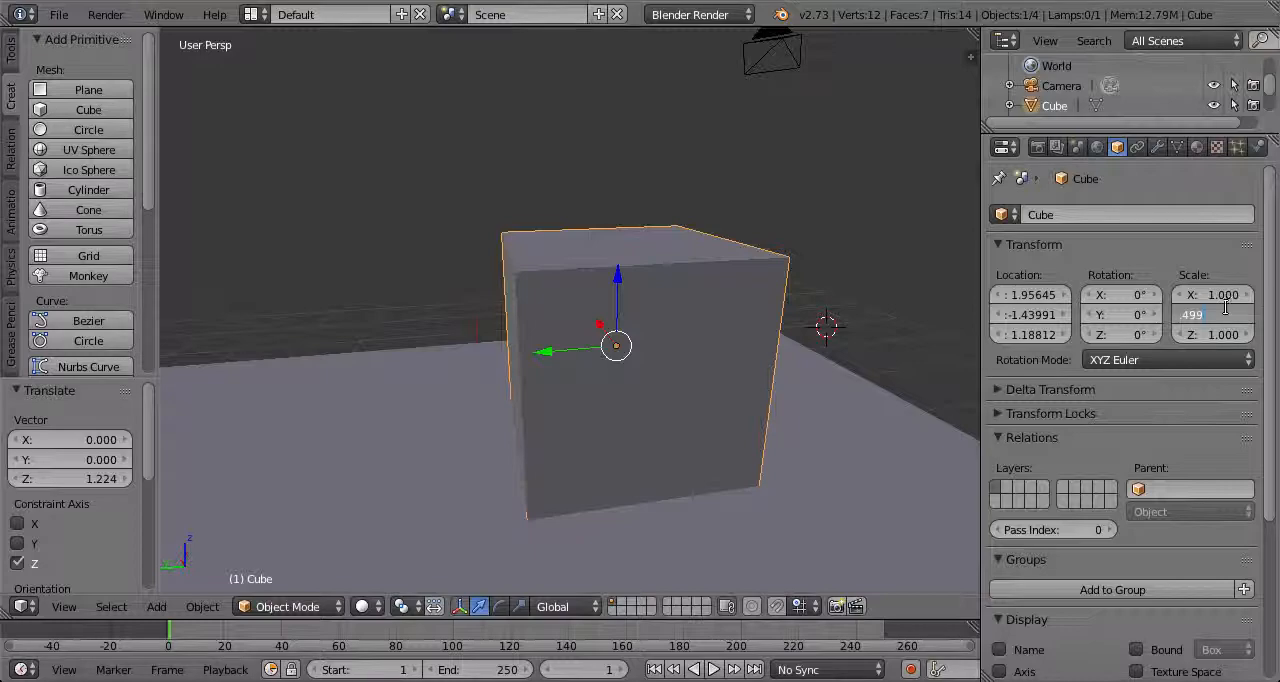
key(Return)
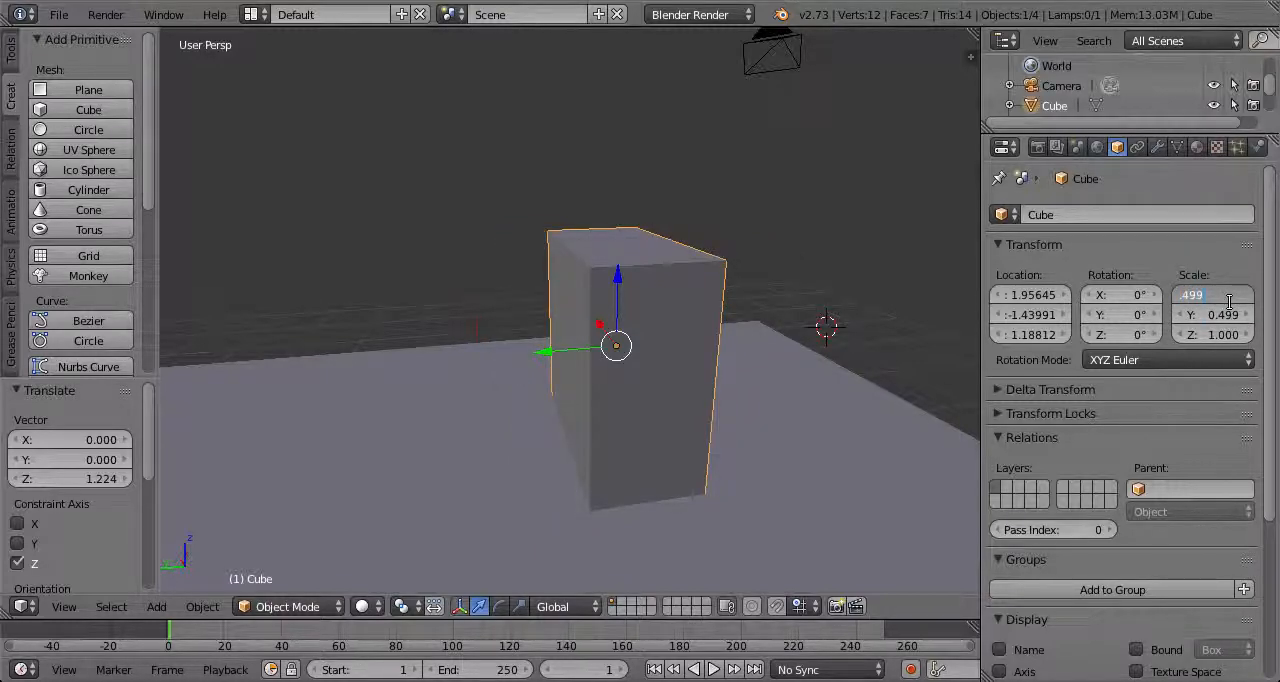
text(.499)
key(Return)
Move the narrow block -4 units along X and raise it about 0.03 units so it clears the plane
middle_drag(763, 317, 534, 229)
scroll(774, 297, down, 5)
text(gx-4)
key(Return)
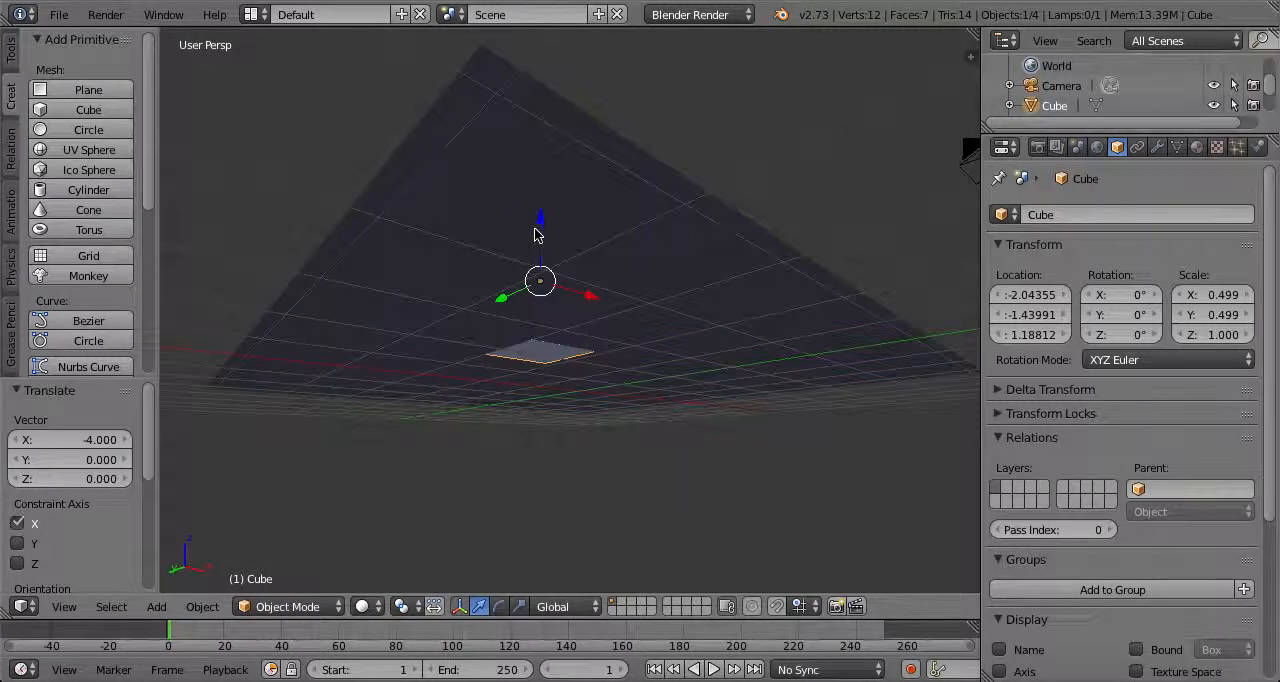
key(g)
key(z)
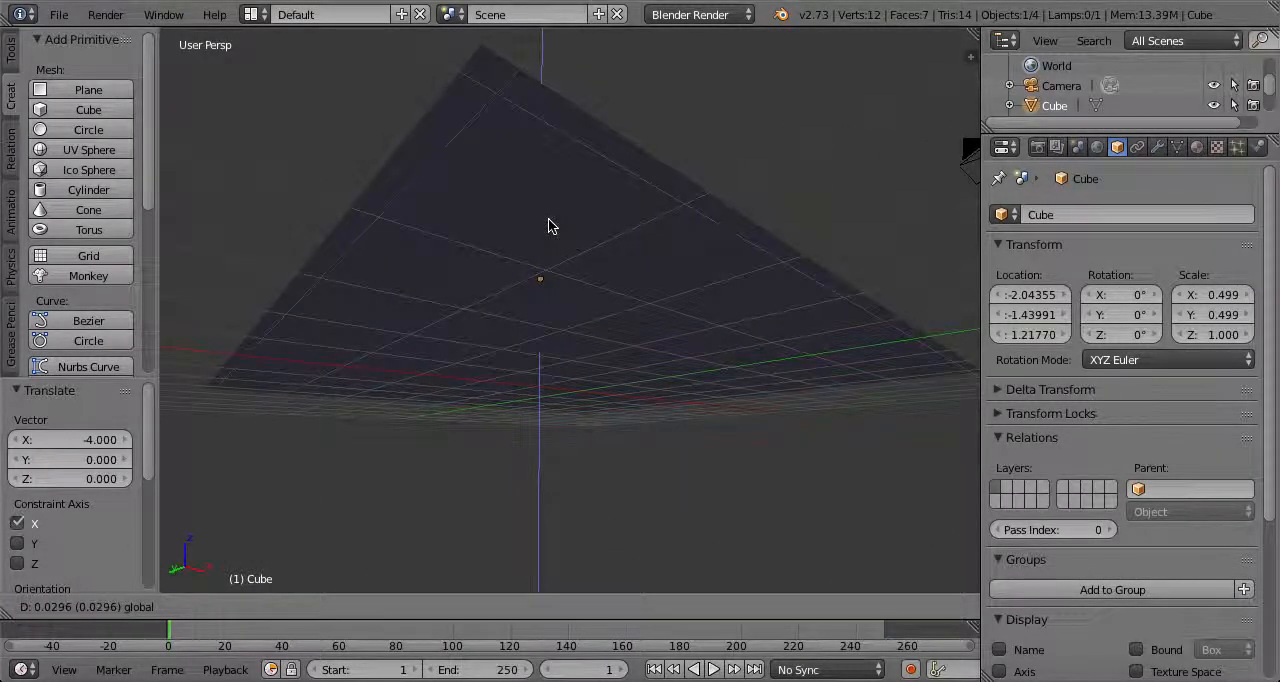
click(548, 226)
Shift the block 1 unit along X and duplicate it twice, offsetting each copy 1 unit further along X
middle_drag(569, 220, 534, 380)
ctrl+drag(532, 380, 590, 378)
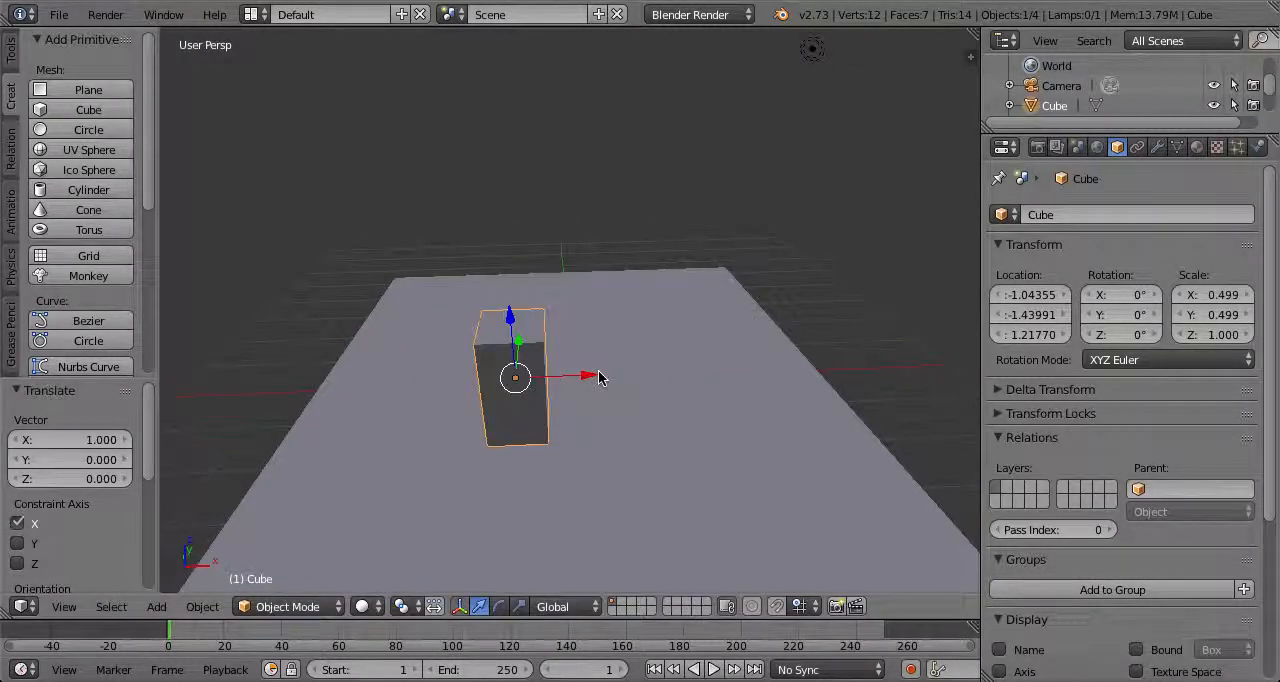
key(shift+d)
key(Escape)
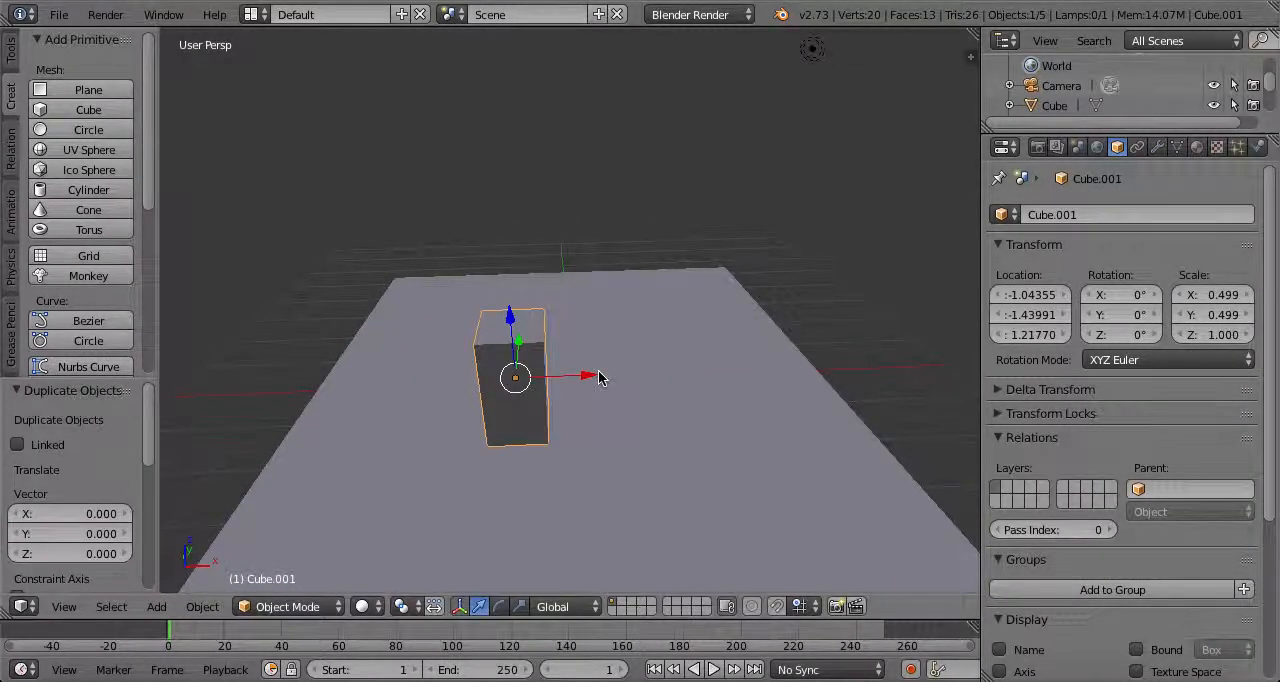
ctrl+drag(590, 381, 716, 378)
key(shift+d)
right_click(704, 366)
middle_drag(598, 386, 690, 396)
Select the row of three blocks and duplicate it twice, offsetting each copy 1 unit along Y
shift+right_click(615, 363)
shift+right_click(569, 380)
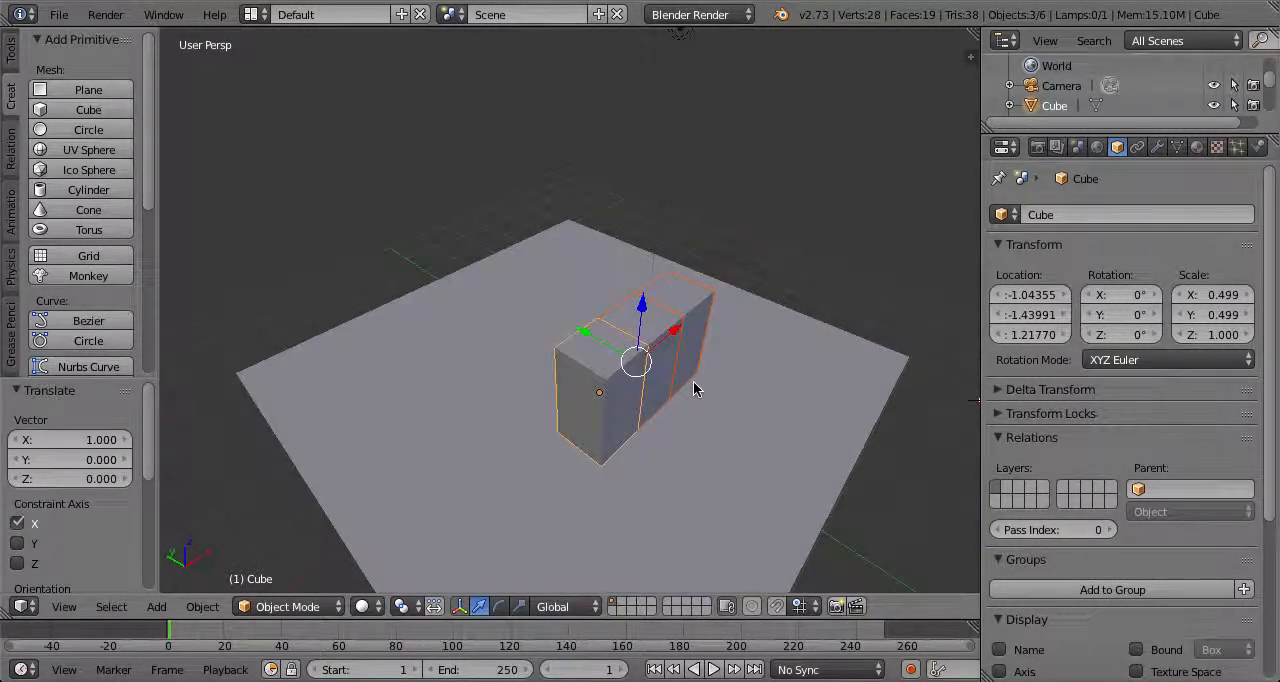
key(shift+d)
right_click(660, 378)
ctrl+drag(587, 335, 545, 305)
key(shift+d)
right_click(551, 320)
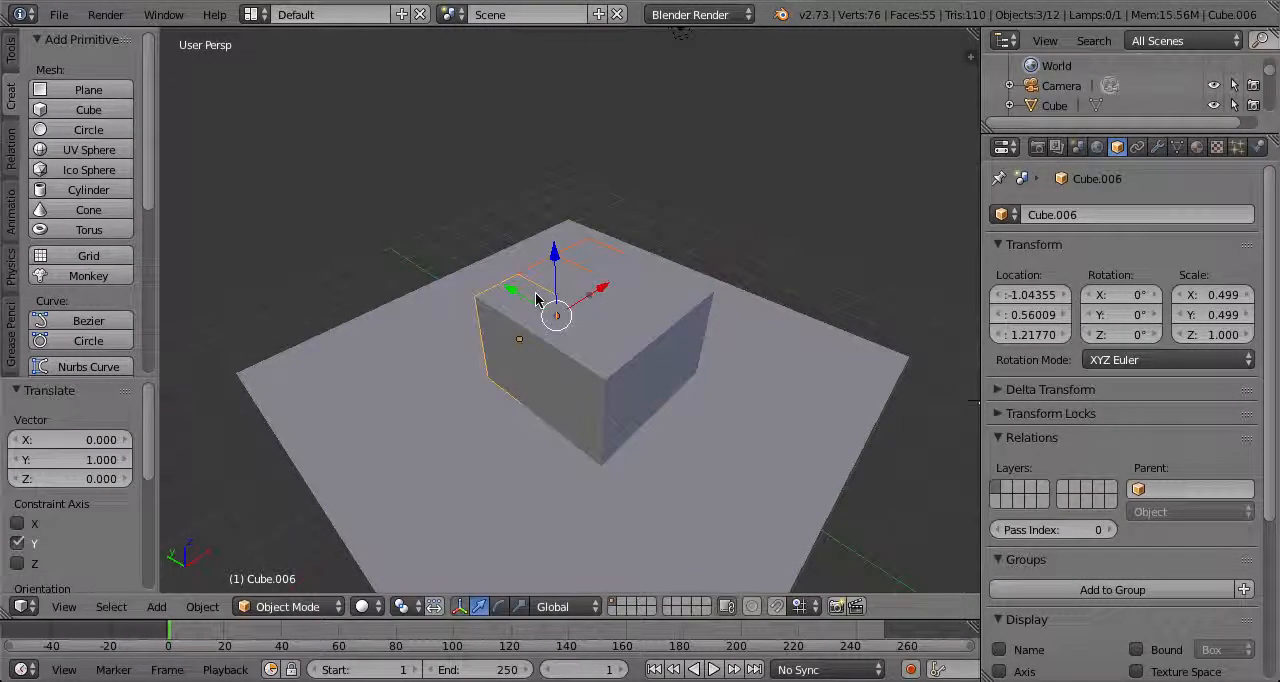
Select all nine blocks and duplicate them as a second layer 2 units higher along Z
middle_drag(545, 305, 641, 282)
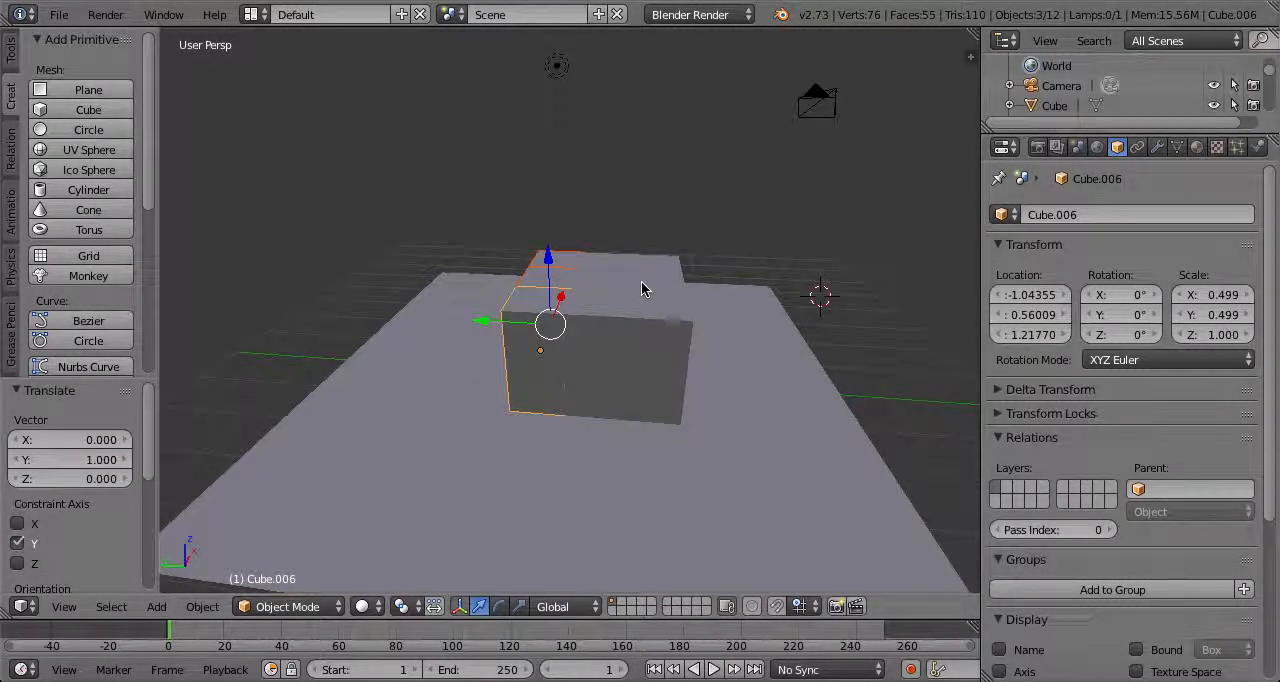
middle_drag(643, 281, 624, 318)
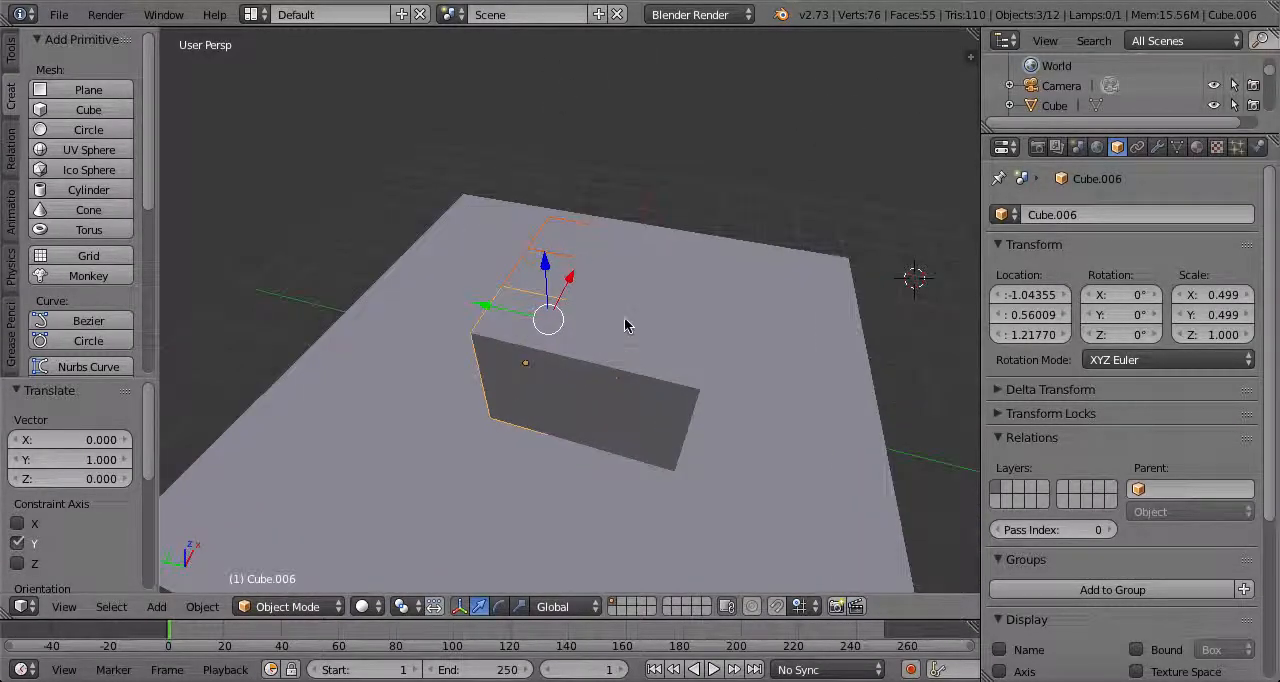
shift+right_click(609, 251)
shift+right_click(600, 290)
shift+right_click(590, 345)
shift+right_click(651, 358)
shift+right_click(664, 318)
middle_drag(697, 272, 726, 251)
key(shift+d)
ctrl+drag(613, 264, 634, 103)
scroll(636, 120, down, 4)
middle_drag(650, 185, 533, 343)
Duplicate the top layer of nine blocks three more times, stacking each copy 2 units higher along Z
key(shift+d)
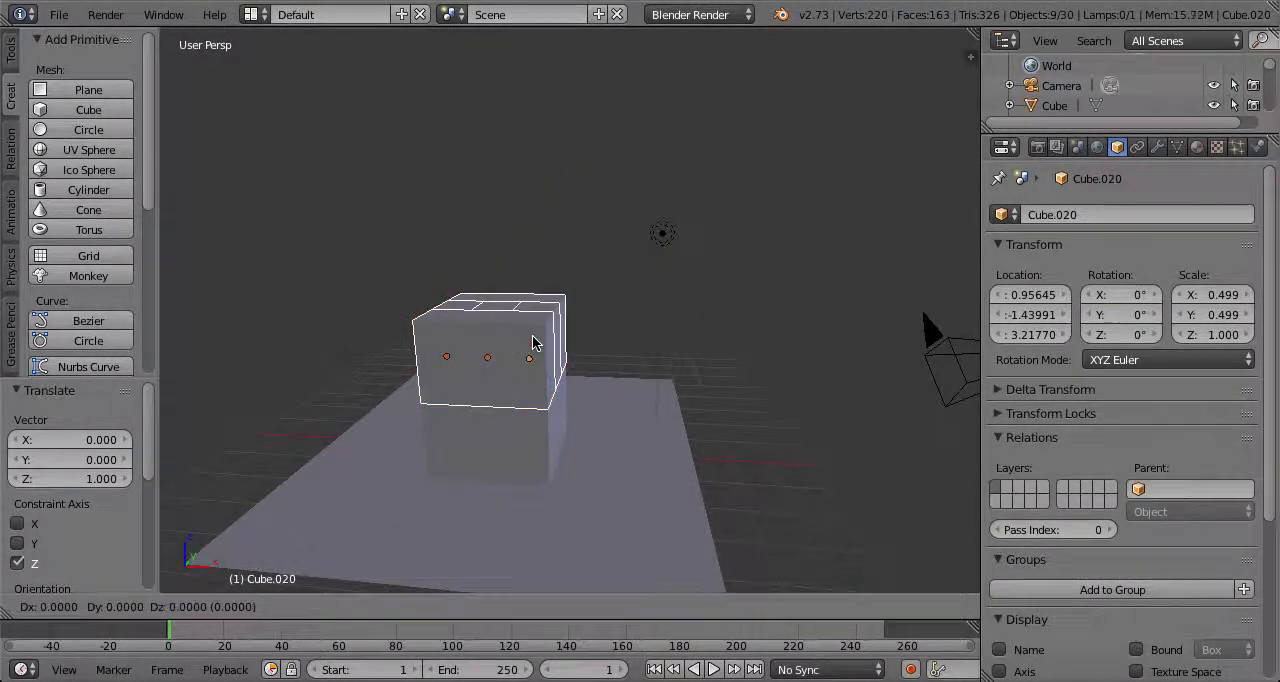
right_click(533, 343)
ctrl+drag(497, 276, 500, 483)
key(shift+d)
right_click(515, 198)
key(shift+d)
right_click(503, 116)
Inspect the stacked tower's sides and its base on the plane from several angles
scroll(505, 420, down, 5)
middle_drag(510, 366, 443, 451)
scroll(536, 401, up, 5)
scroll(443, 451, down, 3)
scroll(454, 445, up, 5)
shift+middle_drag(640, 478, 378, 402)
scroll(454, 445, down, 4)
scroll(565, 426, up, 3)
scroll(511, 455, down, 3)
middle_drag(620, 460, 351, 435)
scroll(483, 367, up, 4)
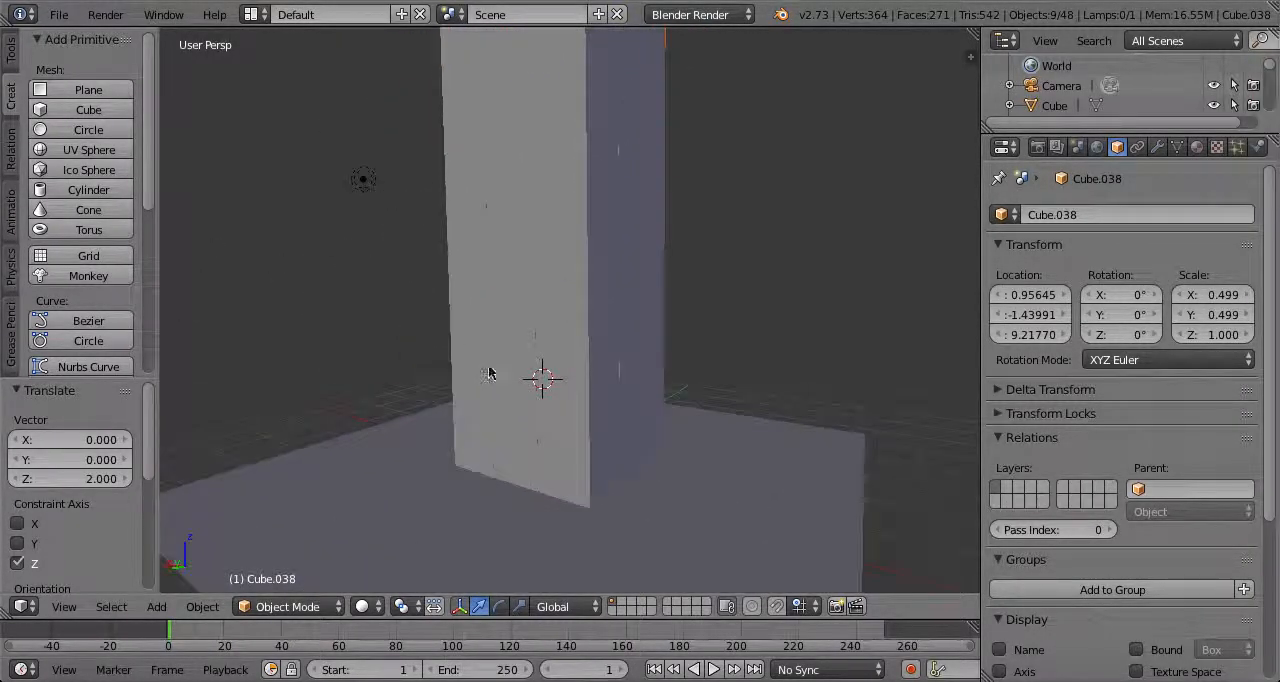
Enable active rigid body physics on the bottom corner block of the tower
right_click(582, 436)
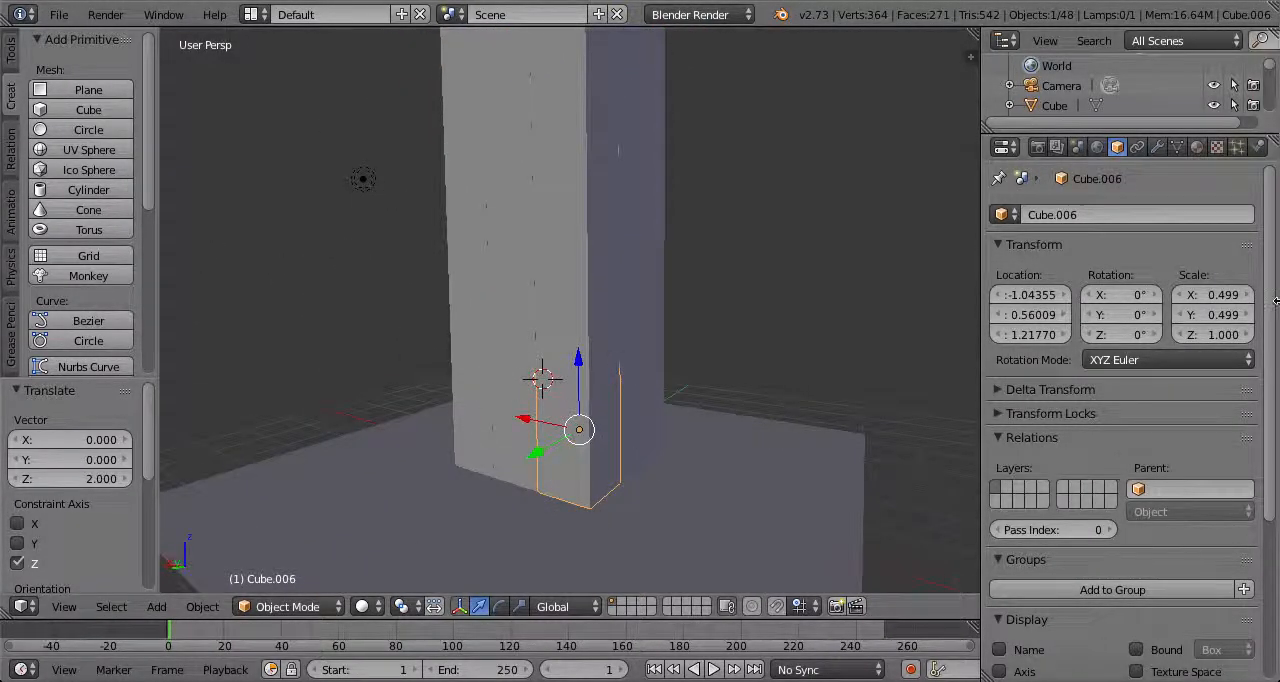
click(1258, 147)
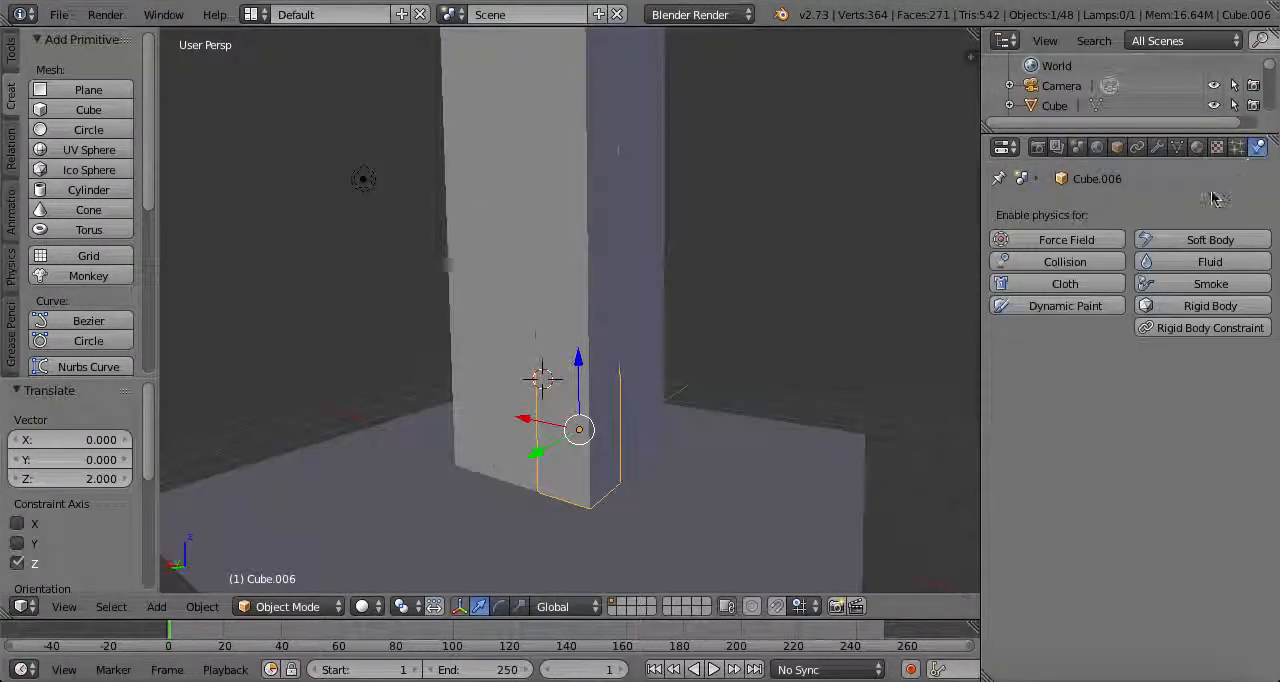
click(1176, 306)
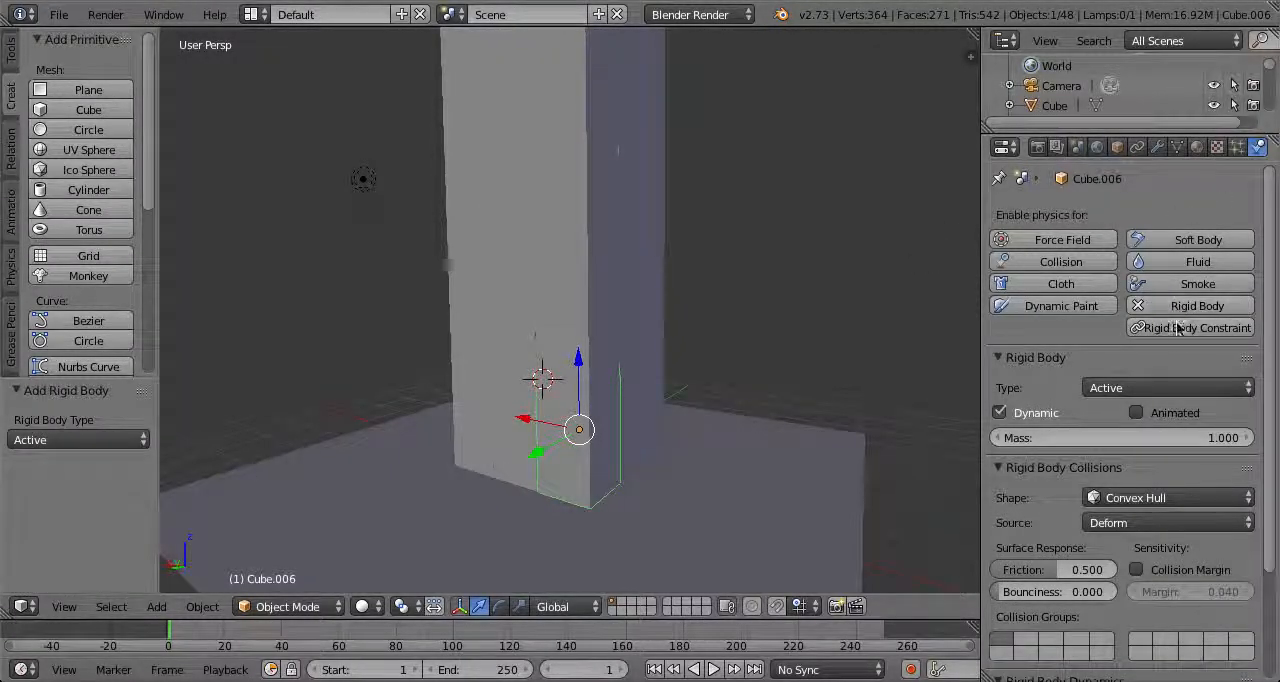
Set the corner block's rigid body collision shape to Box
click(1172, 500)
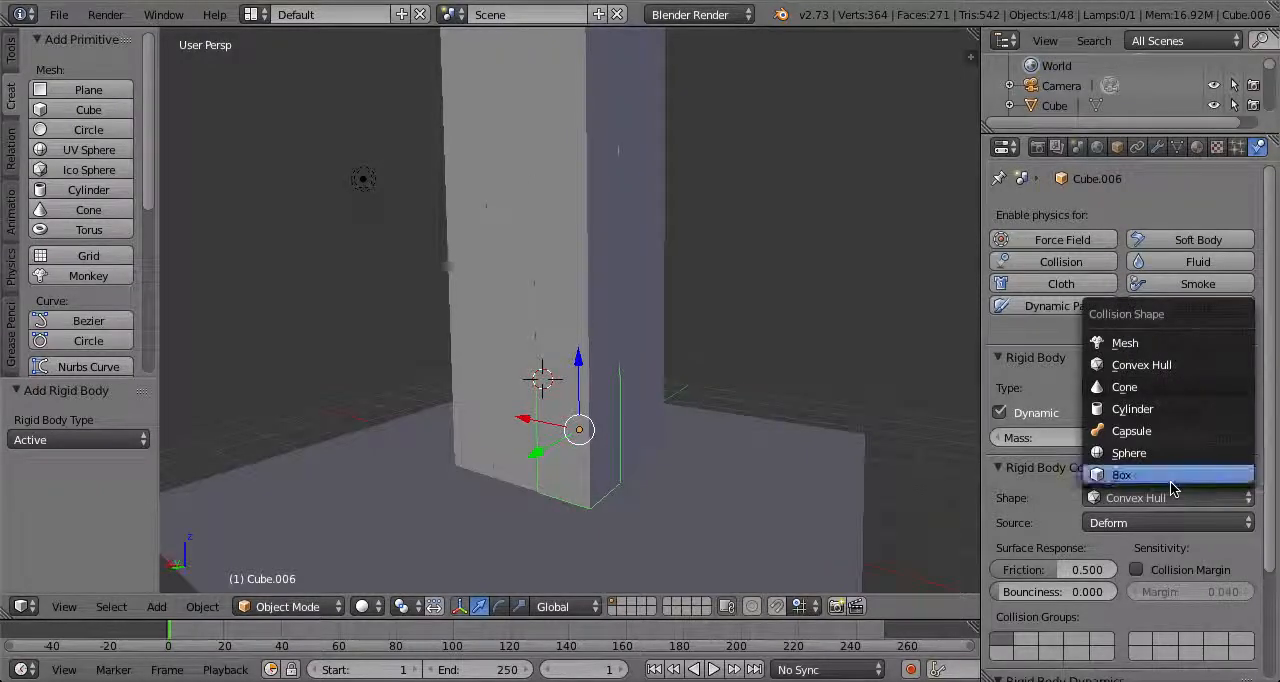
click(1145, 476)
middle_drag(606, 347, 705, 419)
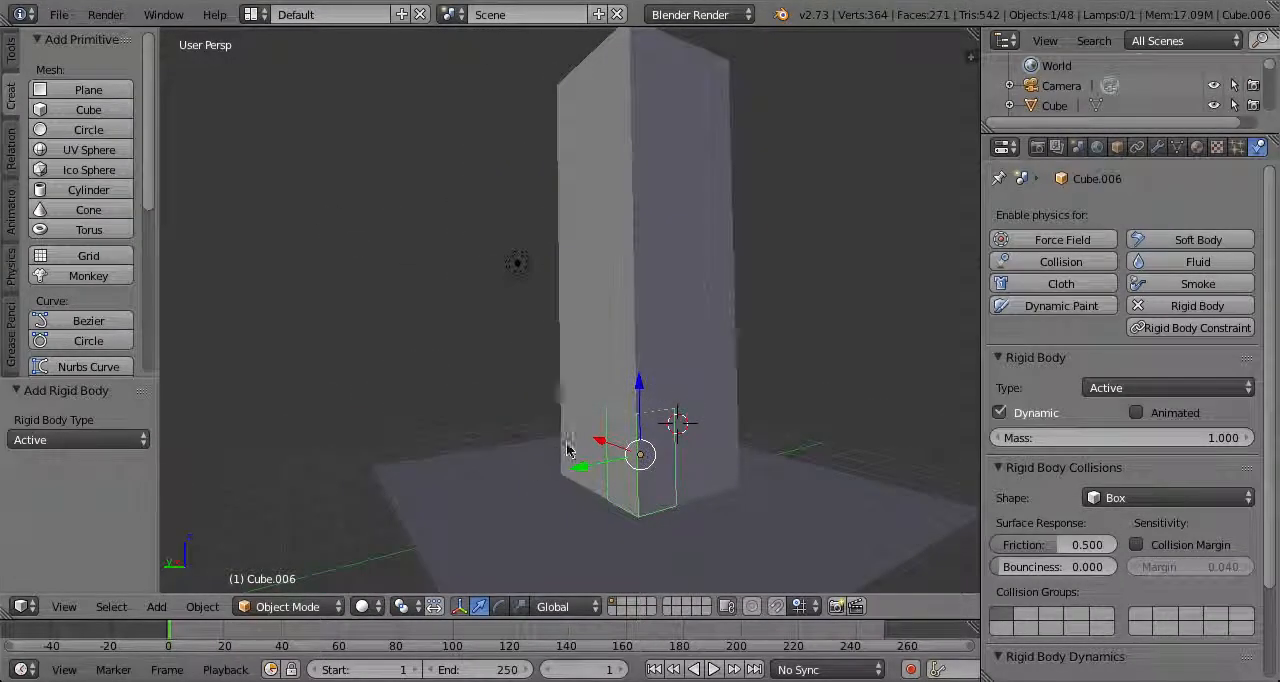
Try to select all of the tower's blocks together, leaving out the plane, lamp and camera
right_click(566, 441)
right_click(583, 369)
right_click(648, 316)
right_click(651, 264)
right_click(648, 205)
right_drag(644, 124, 655, 57)
right_click(646, 105)
right_click(652, 60)
right_click(589, 130)
right_drag(651, 264, 814, 194)
middle_drag(814, 194, 699, 226)
mouse_move(719, 424)
ctrl+mouse_down()
mouse_move(471, 530)
mouse_move(700, 300)
mouse_move(690, 520)
ctrl+mouse_up()
scroll(786, 189, down, 3)
middle_drag(740, 229, 279, 296)
shift+click(698, 415)
shift+click(432, 305)
shift+click(424, 308)
shift+click(366, 320)
middle_drag(484, 368, 407, 329)
scroll(600, 375, up, 2)
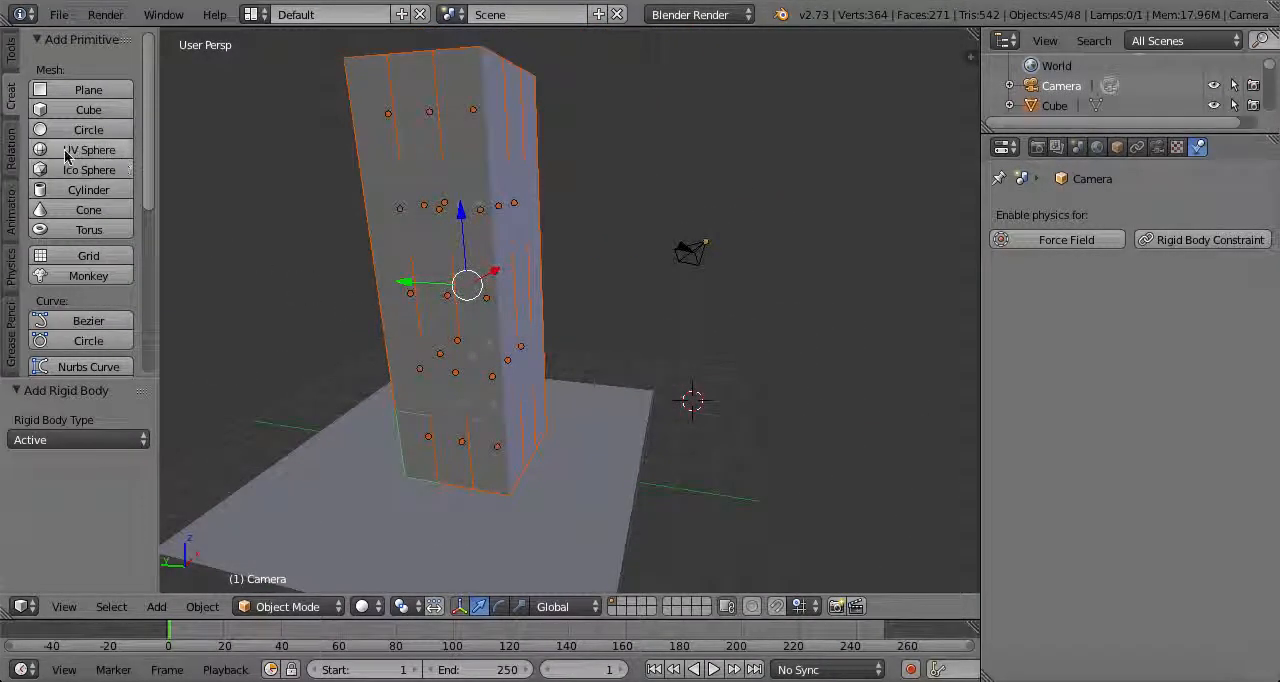
Display the rigid body tools and select only the tower's bottom corner block that has rigid body physics
click(8, 262)
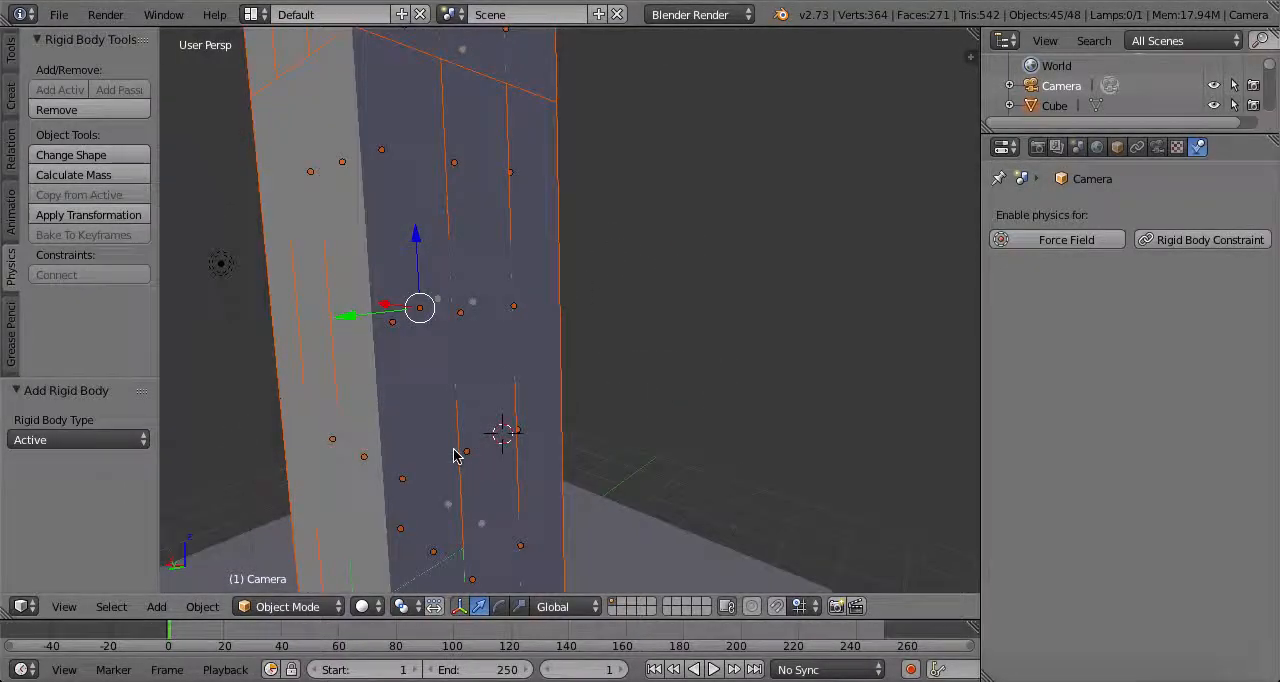
right_click(478, 483)
scroll(478, 483, down, 4)
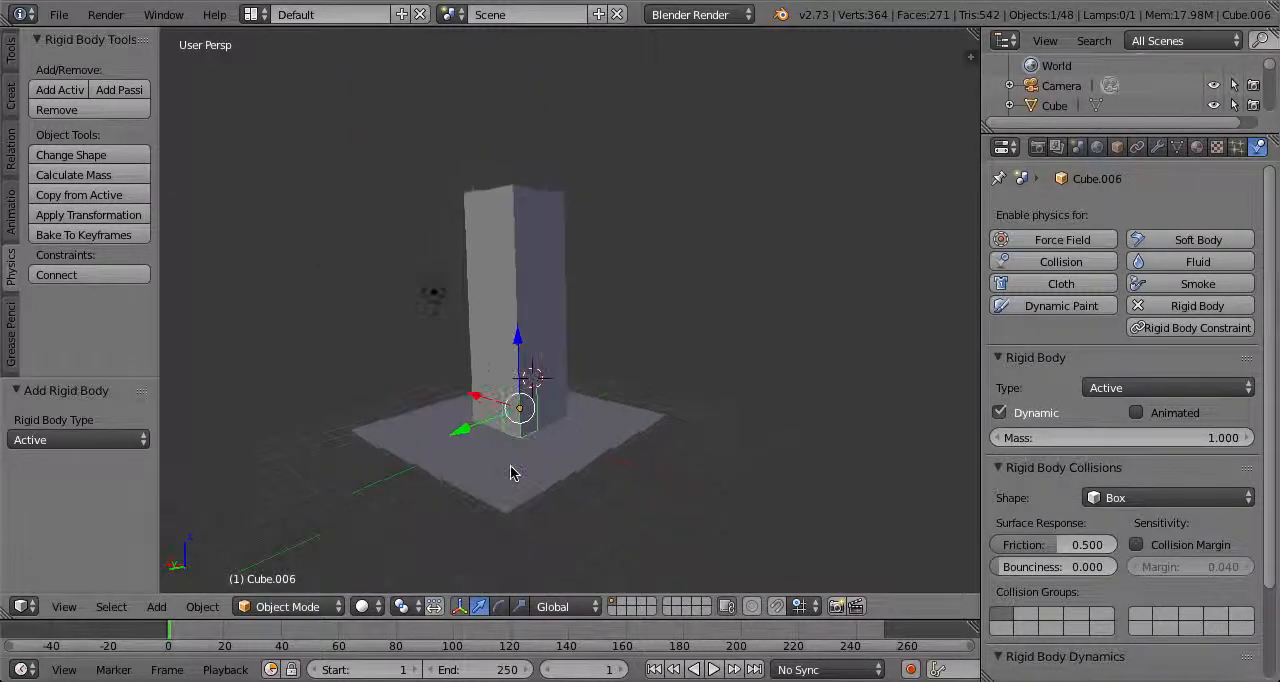
Select everything except the camera and lamp, with the bottom corner block as the active object
mouse_move(503, 438)
ctrl+mouse_down()
mouse_move(617, 177)
mouse_move(556, 377)
mouse_move(437, 143)
mouse_move(614, 275)
ctrl+mouse_up()
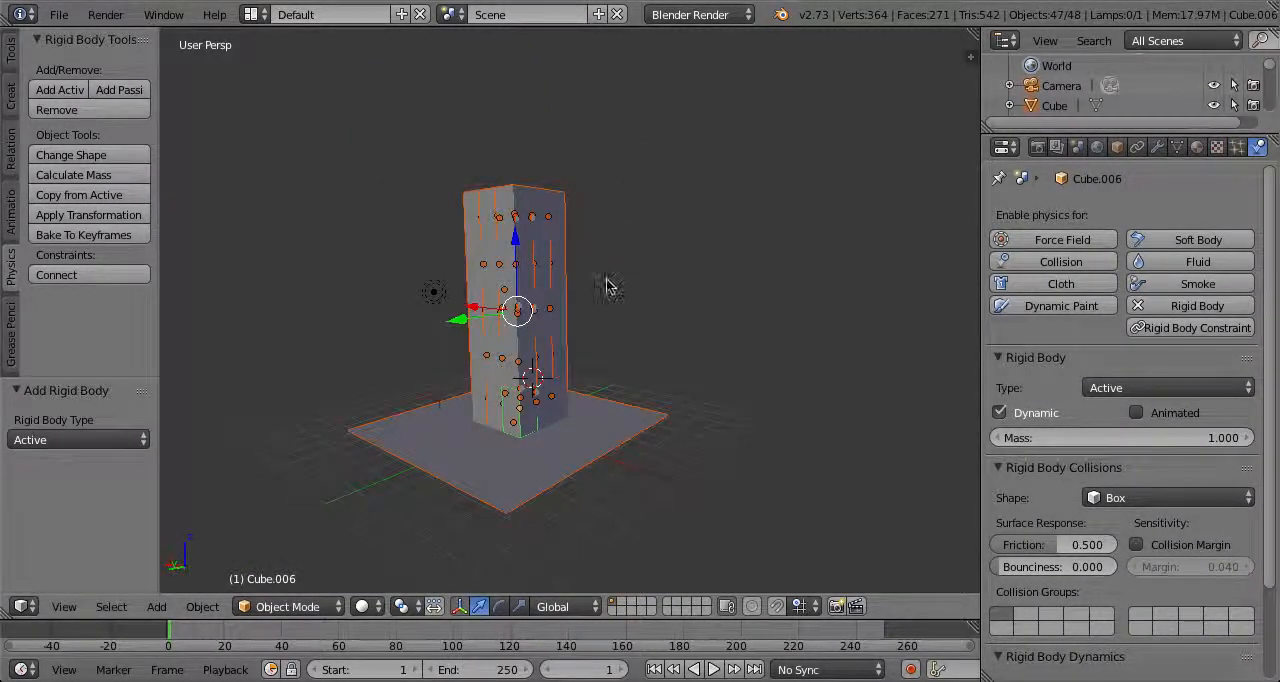
shift+click(557, 450)
shift+click(557, 450)
middle_drag(559, 452, 460, 314)
shift+click(395, 318)
mouse_move(564, 315)
middle_down()
mouse_move(594, 471)
mouse_move(551, 443)
mouse_move(400, 429)
mouse_move(505, 393)
mouse_move(700, 420)
mouse_move(906, 423)
mouse_move(866, 346)
mouse_move(572, 310)
middle_up()
shift+click(625, 493)
scroll(505, 393, up, 2)
shift+right_click(444, 237)
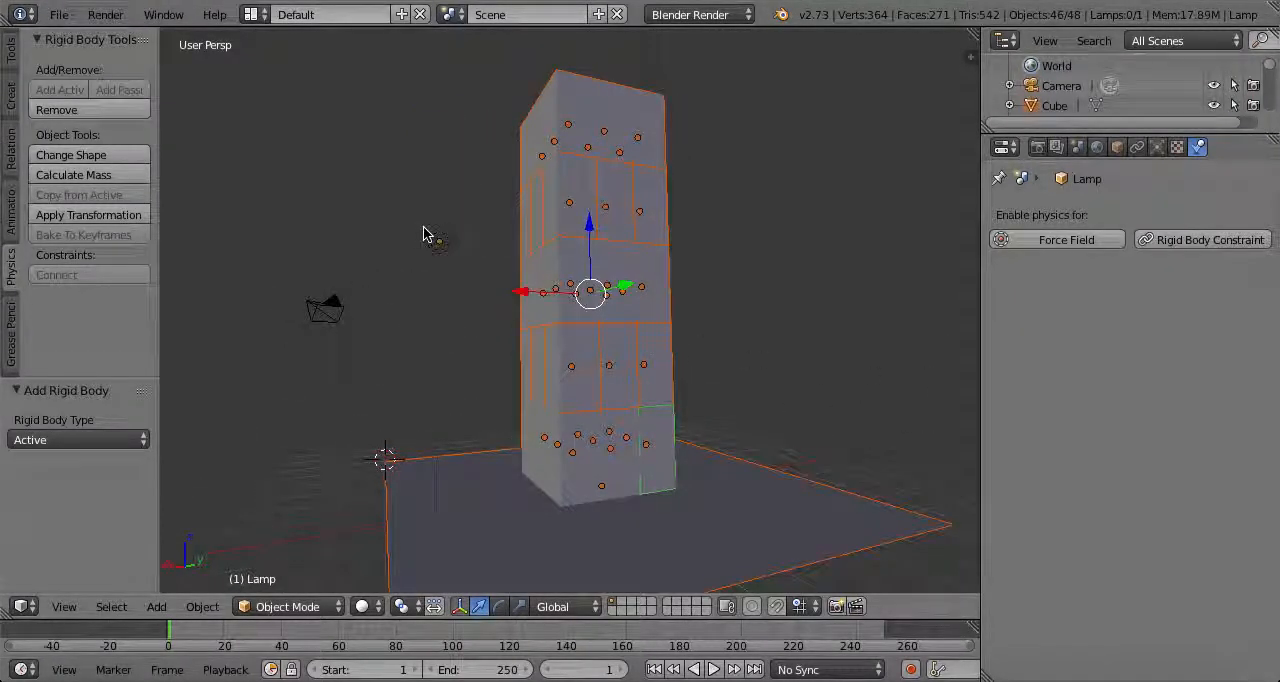
shift+right_click(594, 280)
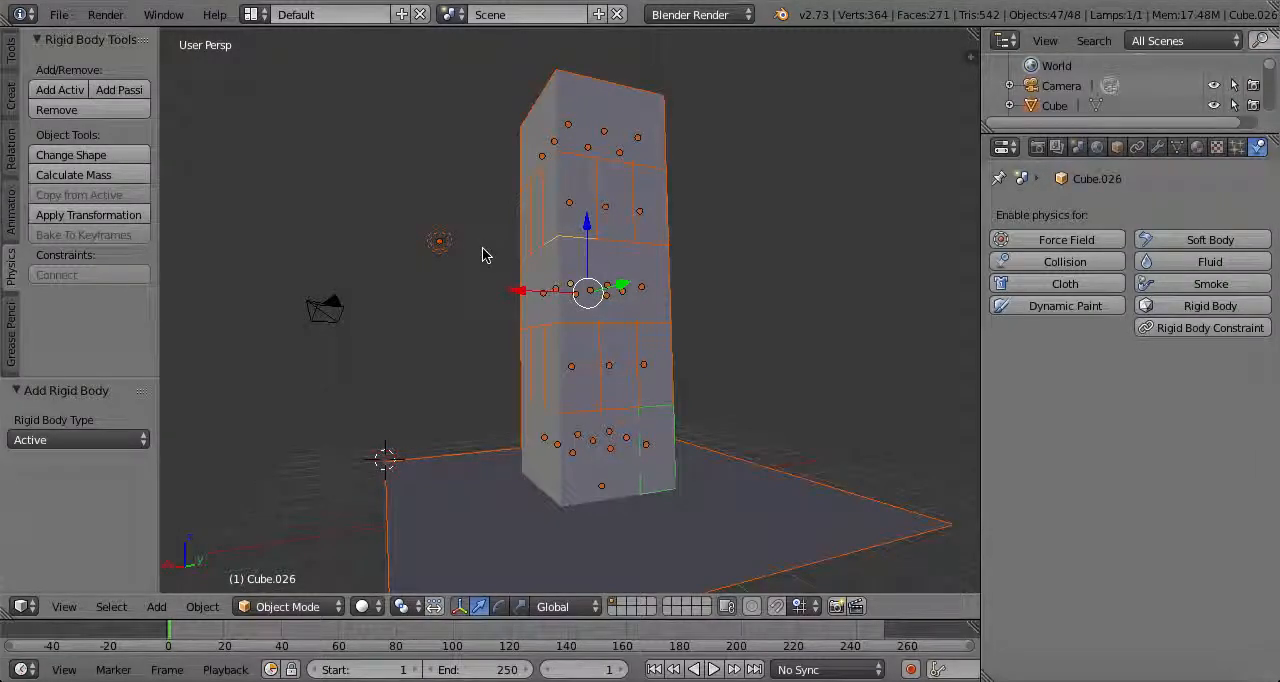
shift+right_click(443, 243)
shift+right_click(443, 247)
shift+right_click(616, 330)
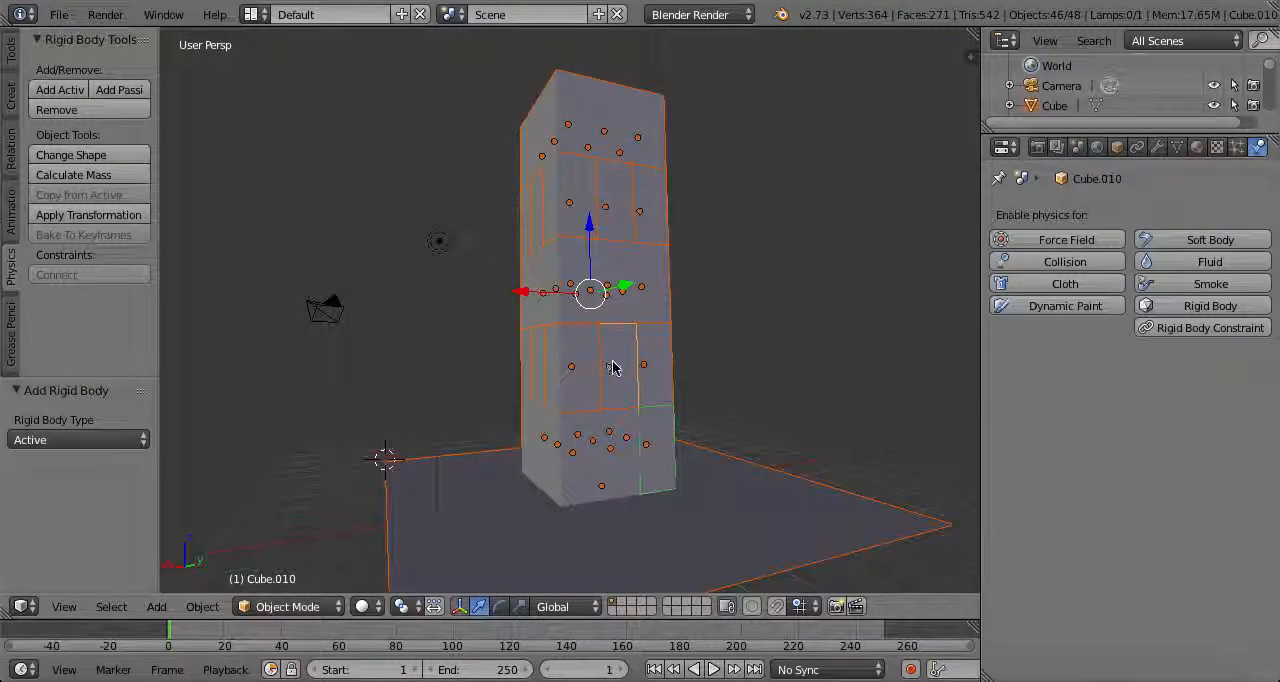
shift+right_click(650, 436)
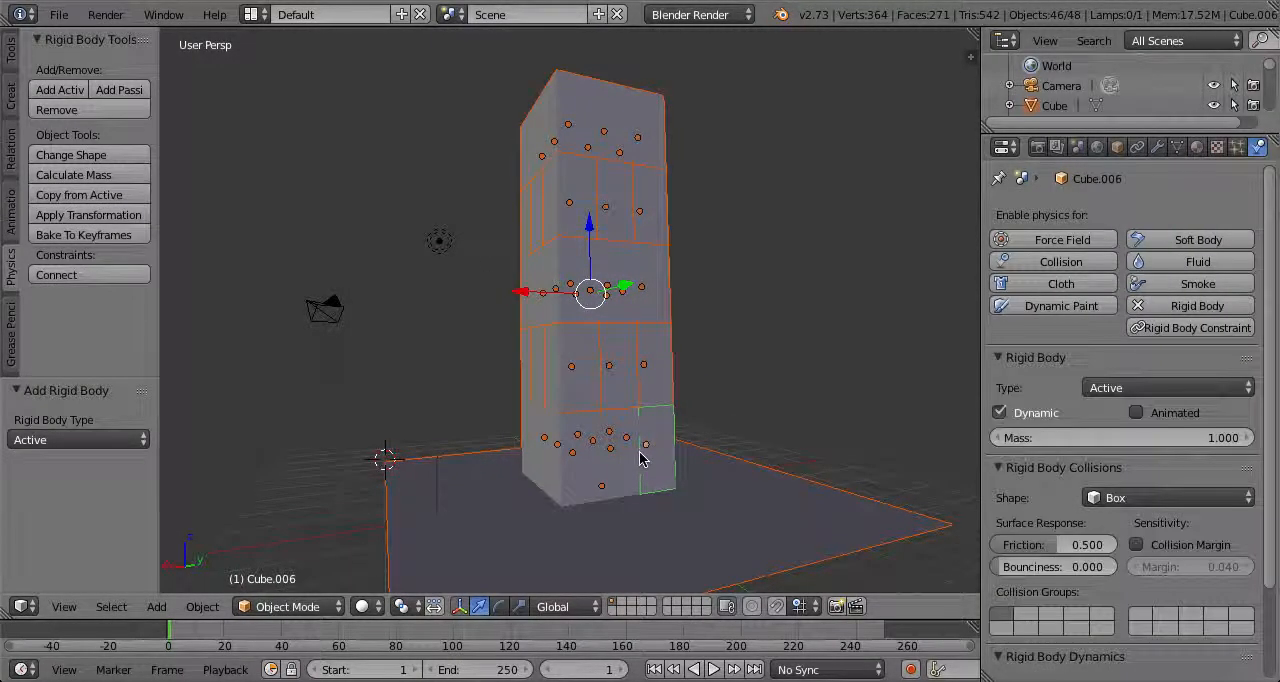
Remove the plane from the selection and copy the active corner block's rigid body settings to all other blocks
middle_drag(702, 364, 529, 479)
scroll(531, 354, up, 5)
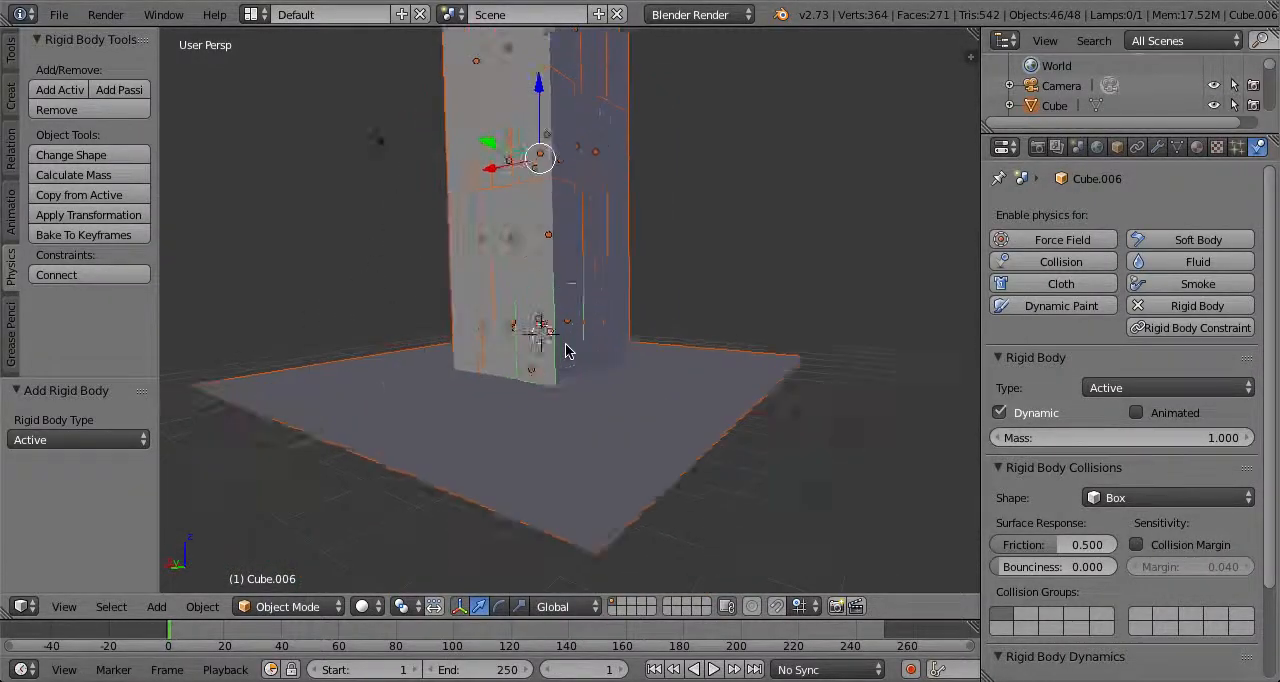
shift+right_click(791, 514)
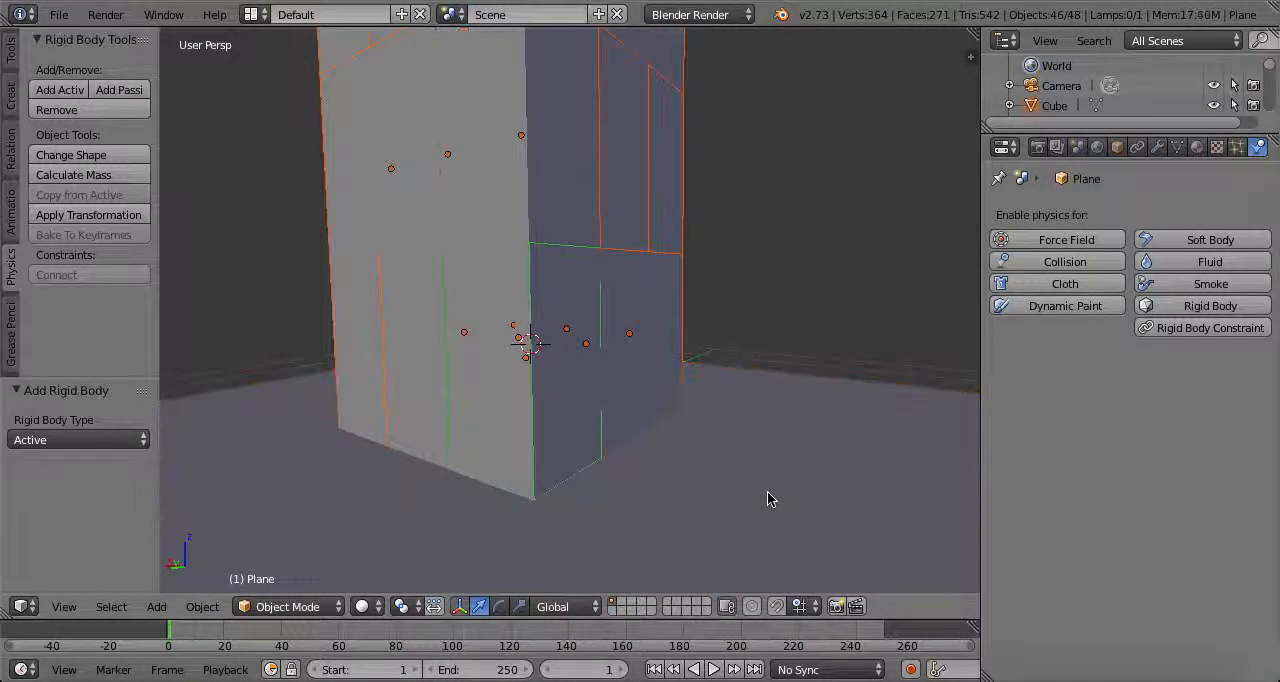
shift+right_click(543, 360)
scroll(590, 387, down, 4)
middle_drag(640, 387, 653, 424)
scroll(568, 374, down, 2)
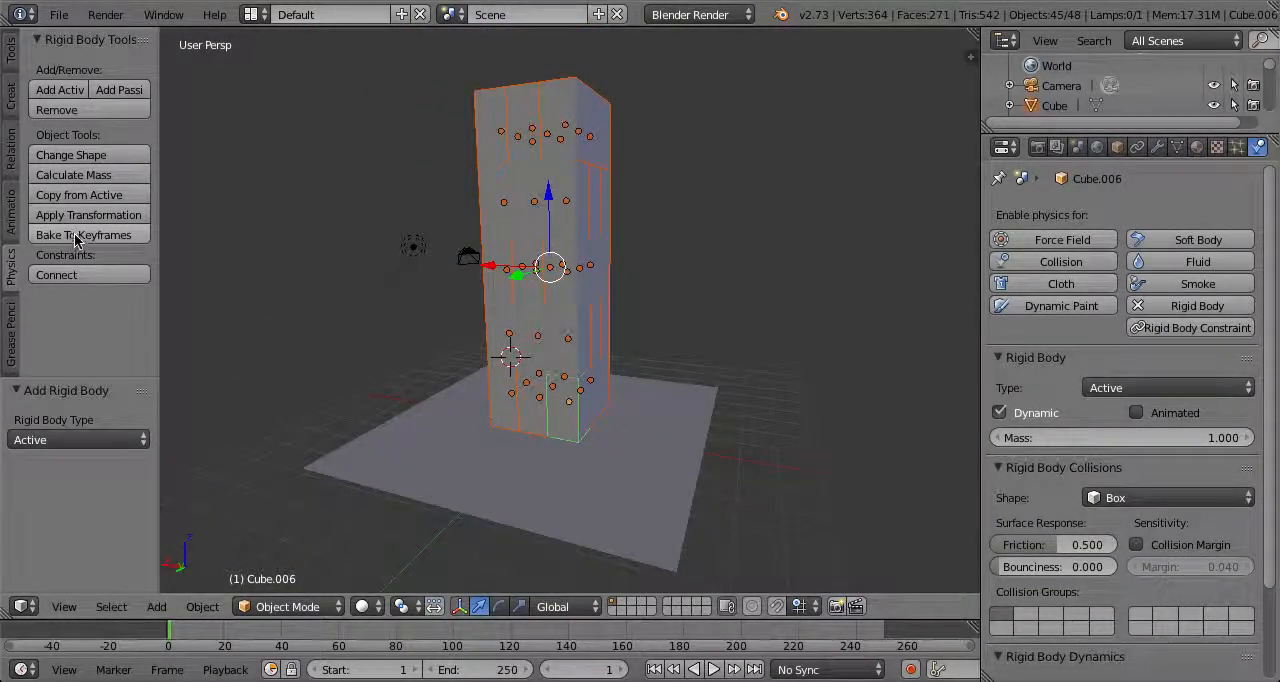
click(92, 197)
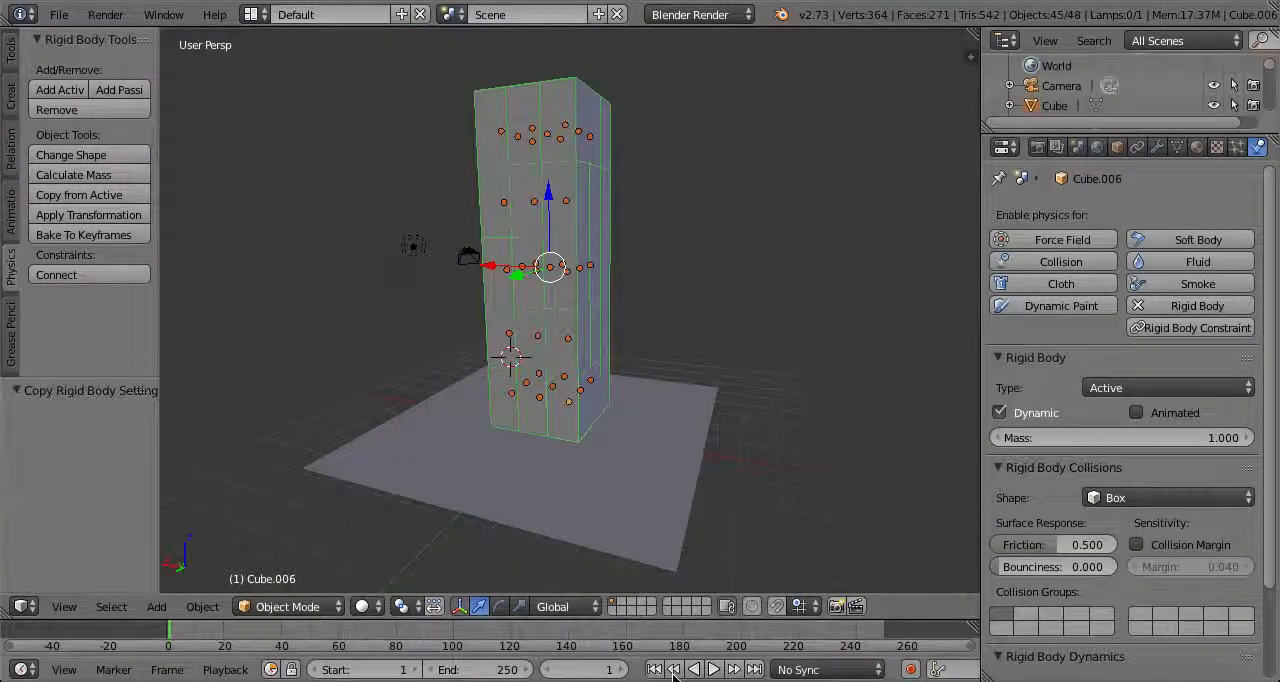
Play the simulation briefly to check how the blocks fall, and return to frame 0
middle_drag(673, 408, 717, 480)
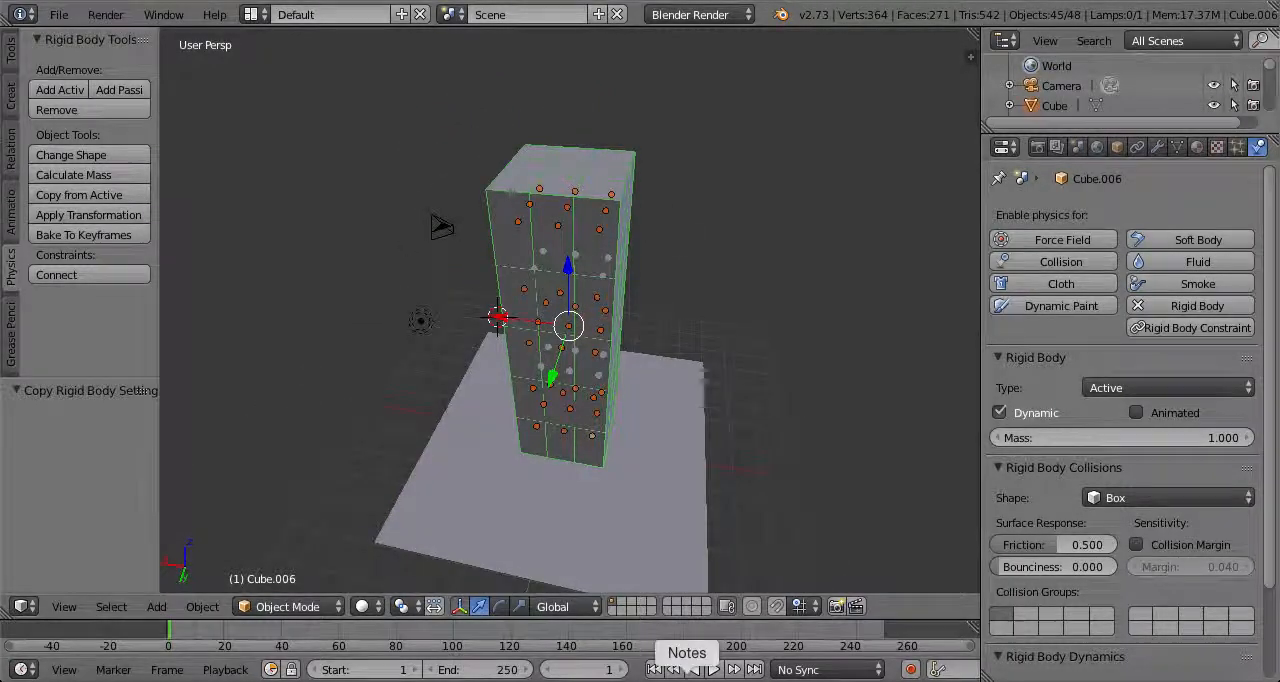
click(714, 669)
click(714, 669)
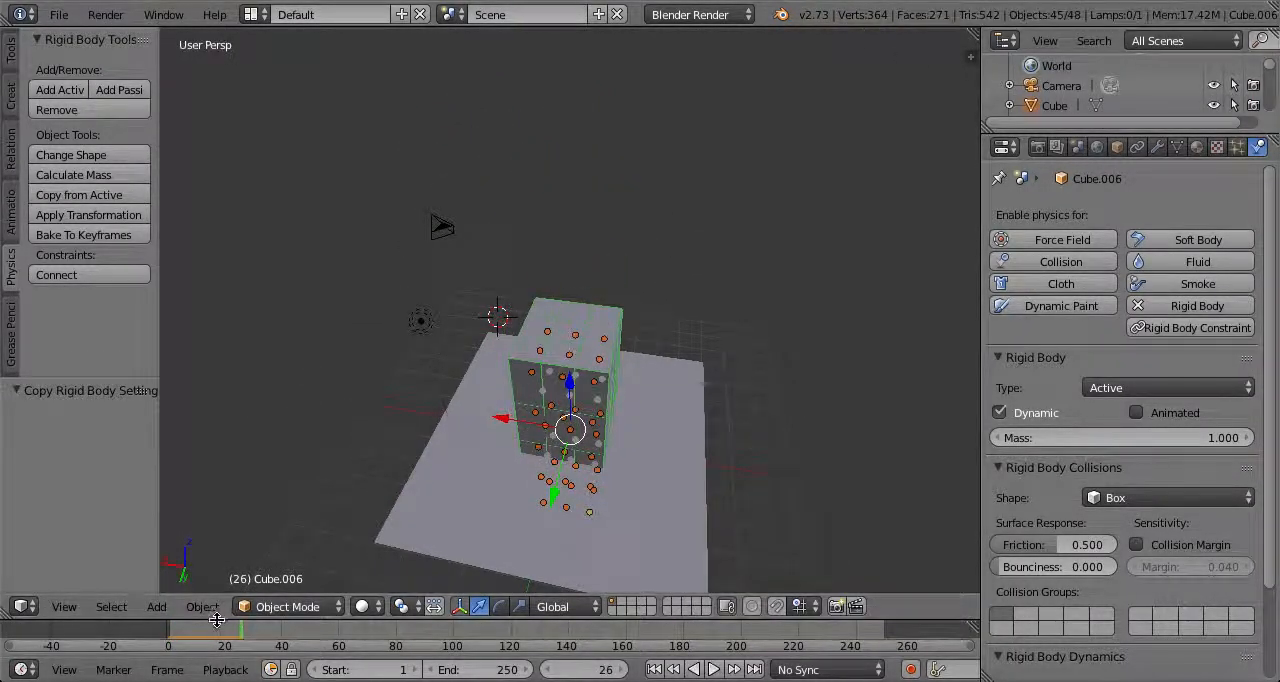
middle_drag(658, 410, 760, 292)
drag(246, 638, 167, 638)
Enable rigid body physics on the ground plane and set its type to Passive
middle_drag(829, 309, 527, 325)
scroll(529, 324, up, 5)
right_click(588, 350)
middle_drag(600, 358, 699, 362)
scroll(764, 322, down, 3)
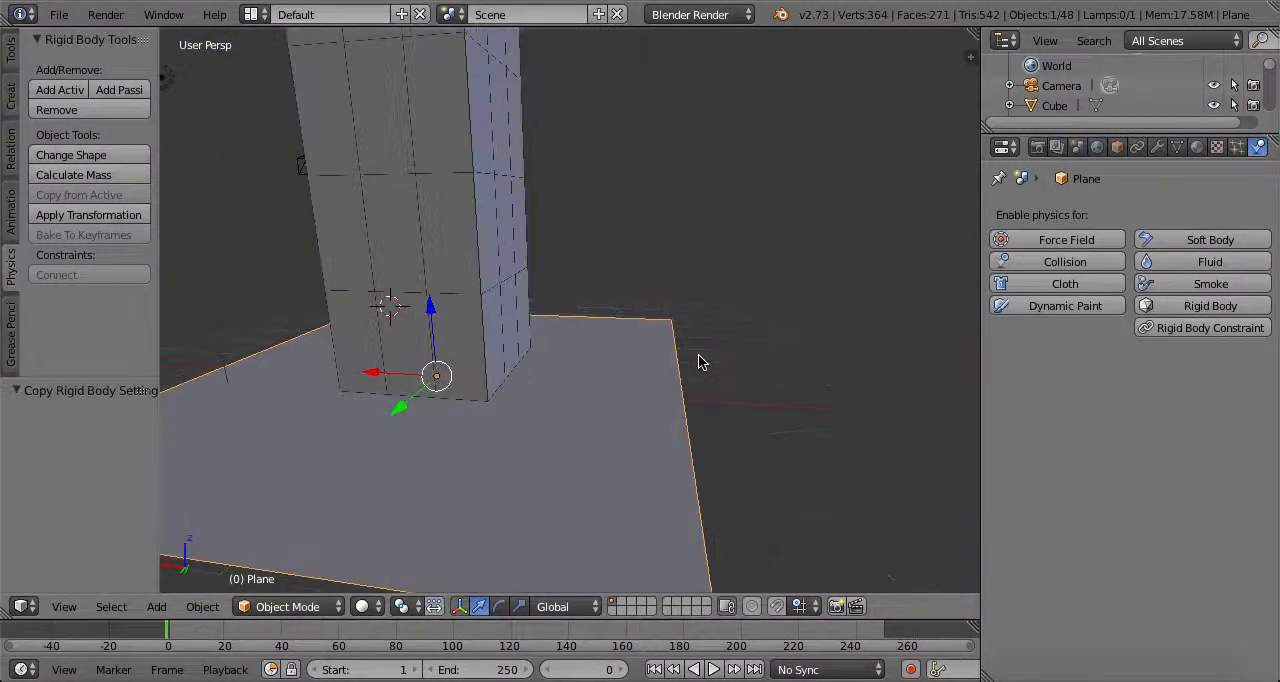
click(1178, 305)
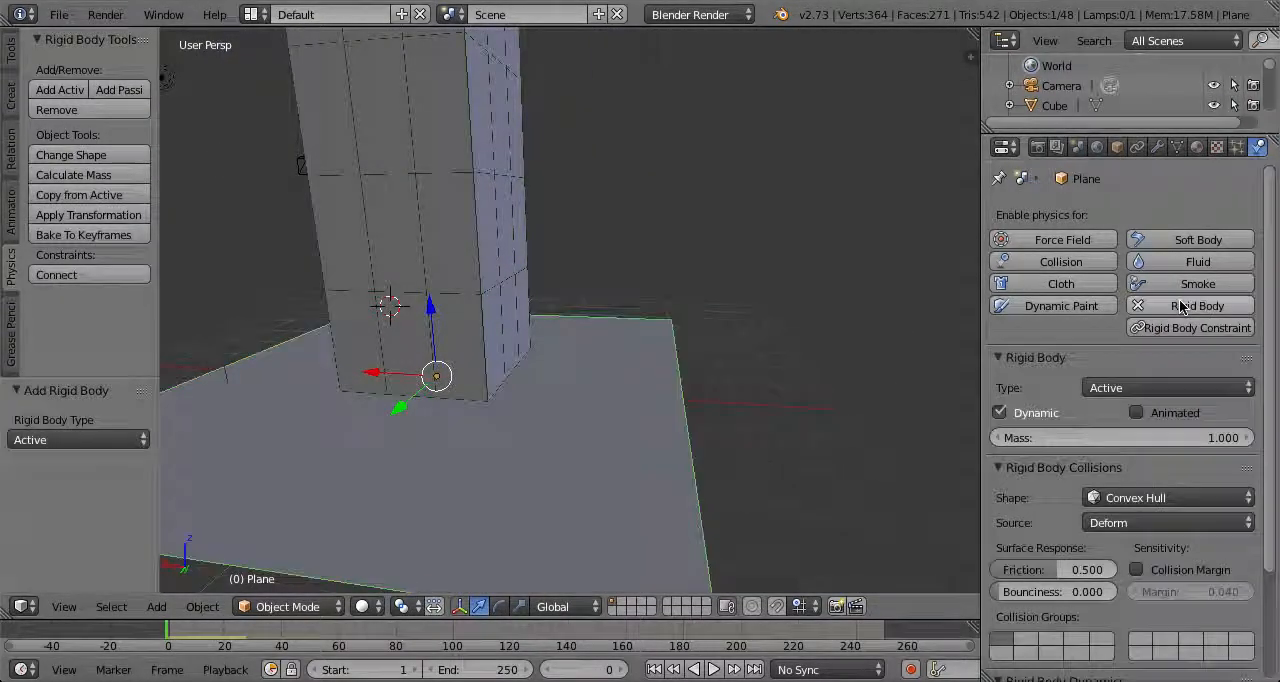
click(1167, 387)
click(1169, 340)
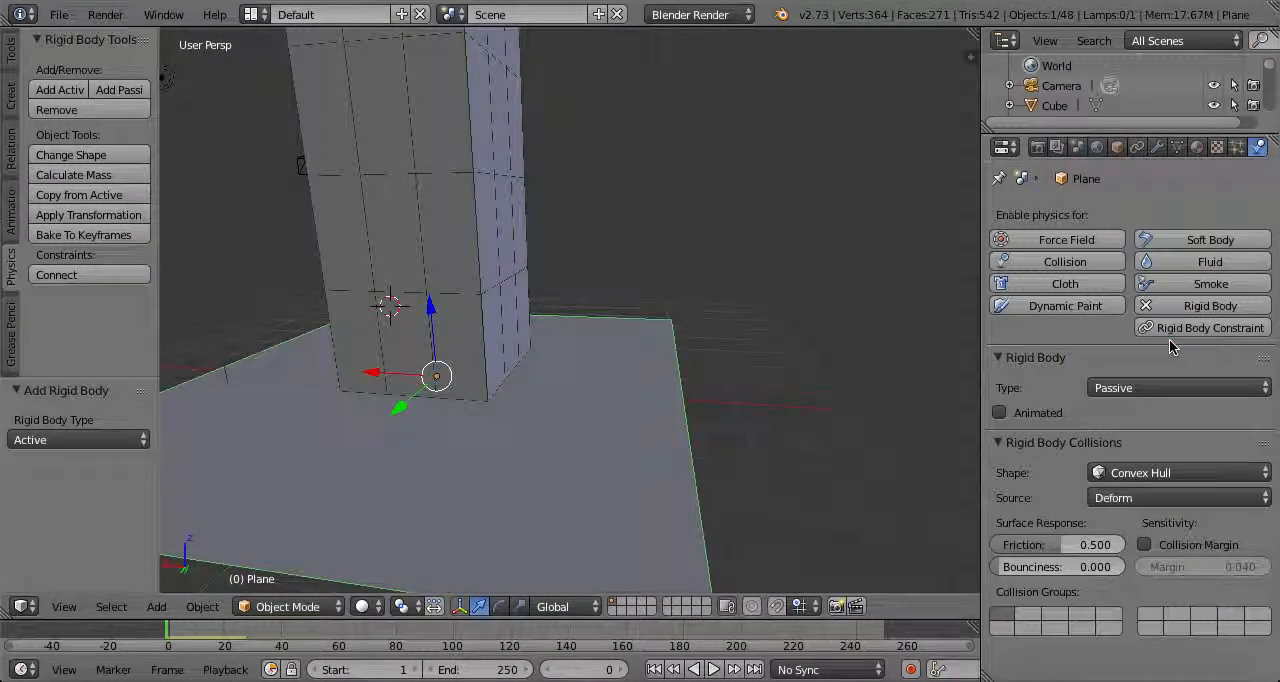
Play the simulation and view the whole tower to check how it rests on the plane
middle_drag(643, 342, 450, 636)
click(715, 668)
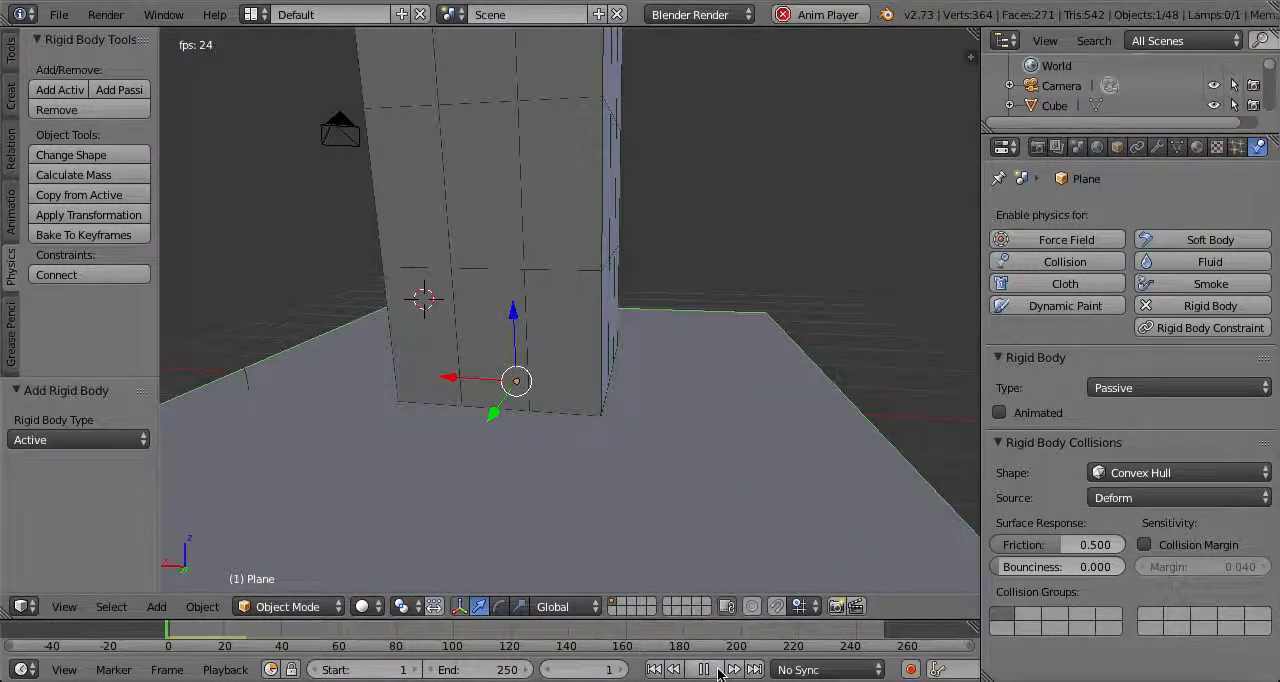
scroll(695, 440, down, 5)
shift+middle_drag(659, 293, 668, 502)
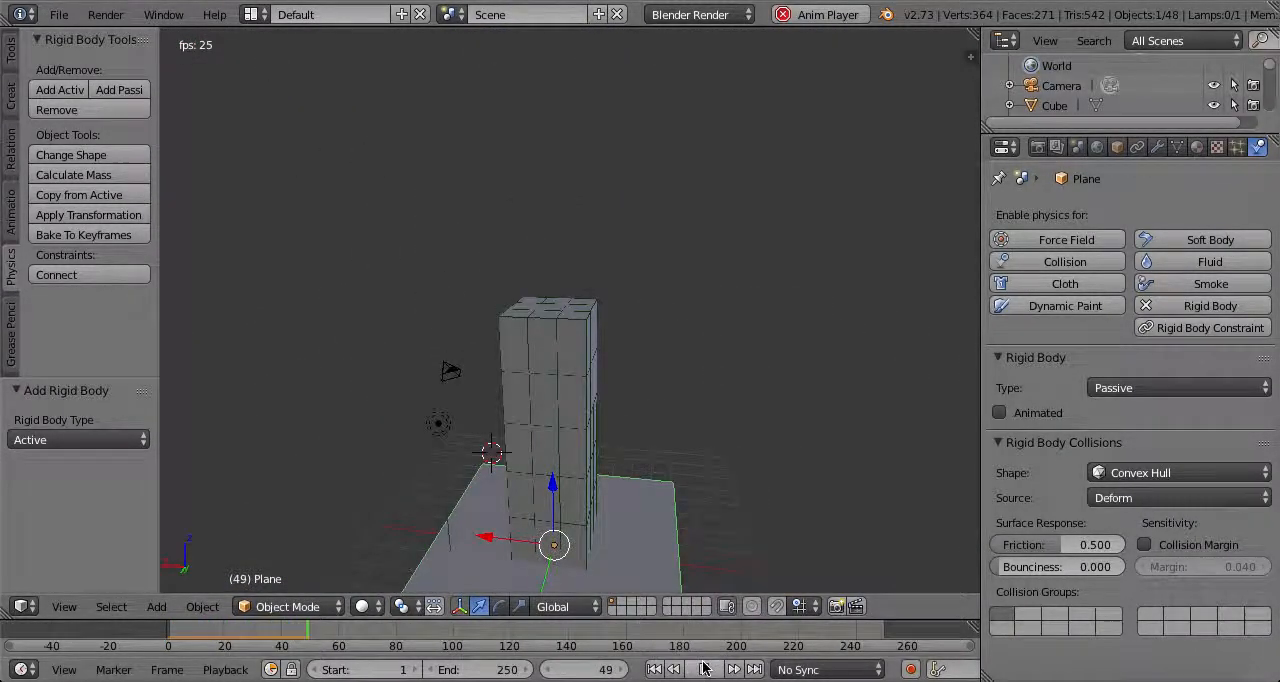
Pull a second-layer corner block out of the tower during playback, and stop and rewind to frame 0
right_click(576, 509)
key(g)
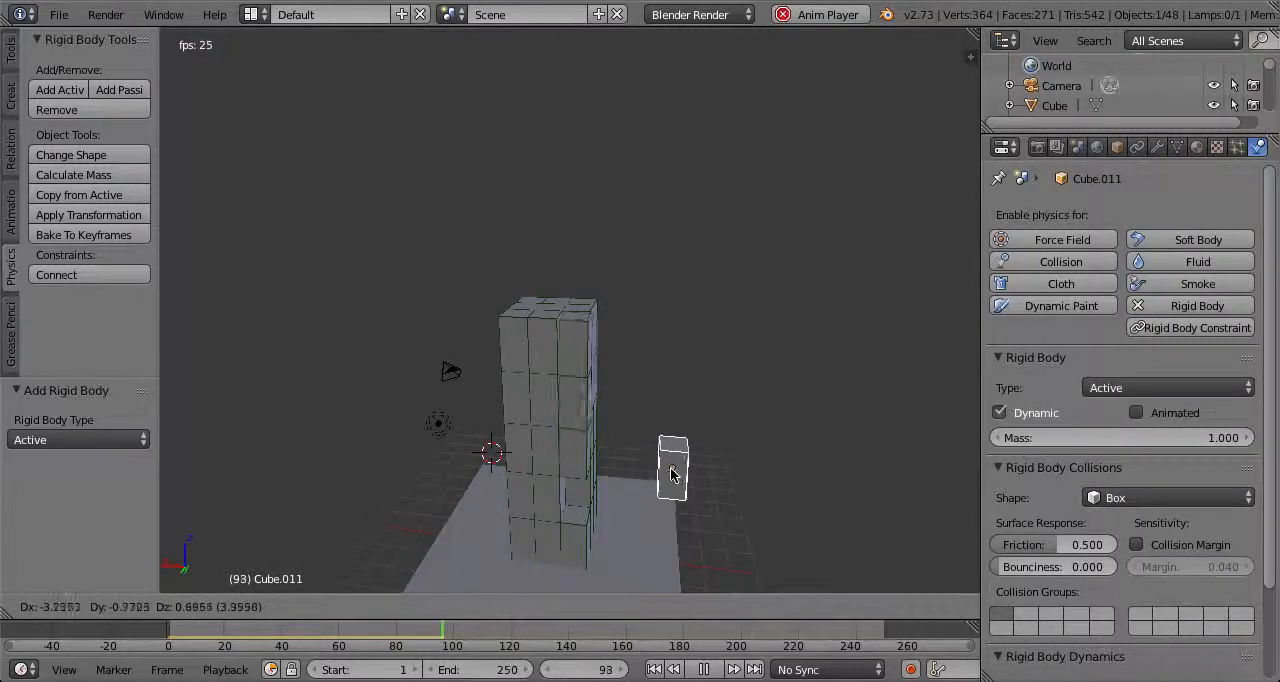
click(648, 377)
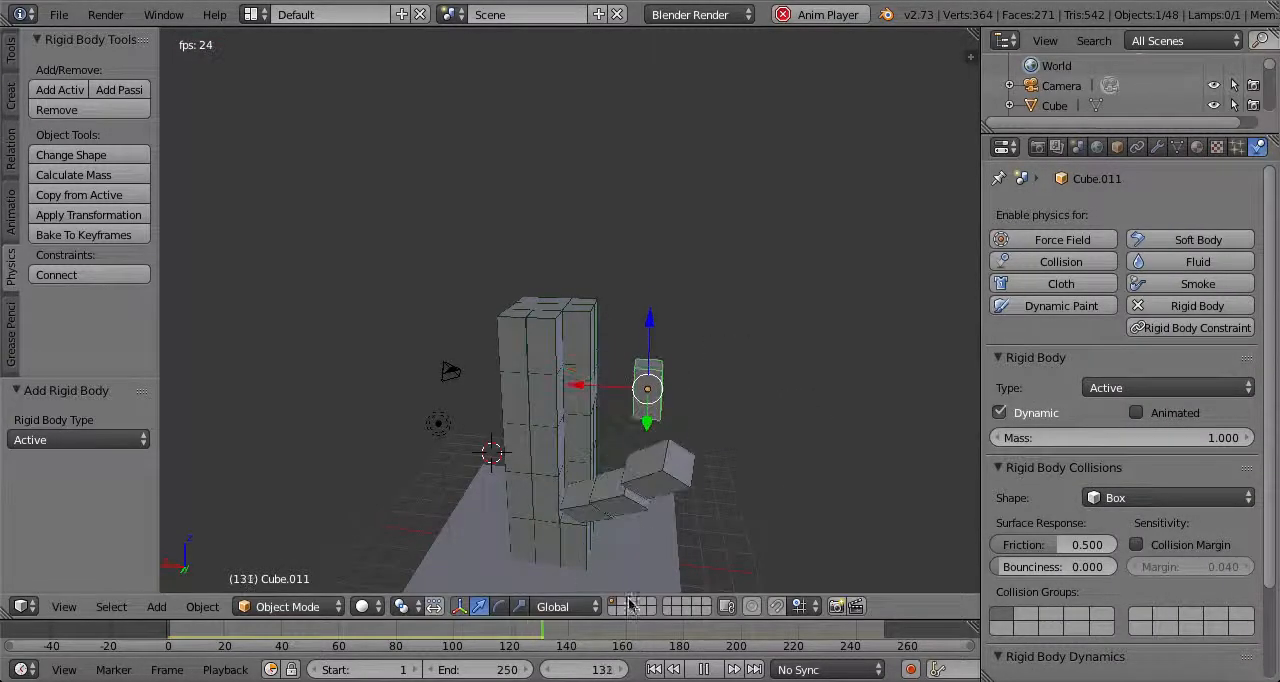
click(704, 670)
drag(534, 636, 18, 655)
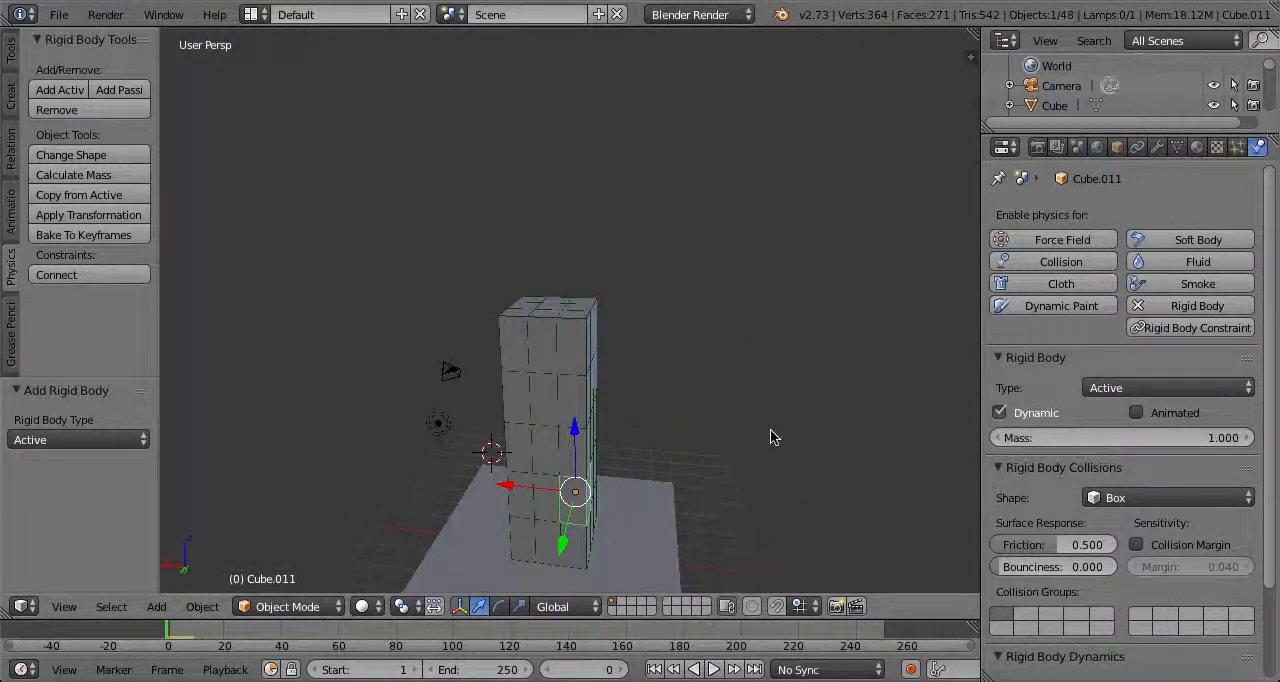
Replay the simulation, move a middle-layer block to knock the tower apart, and rewind to frame 0
click(714, 670)
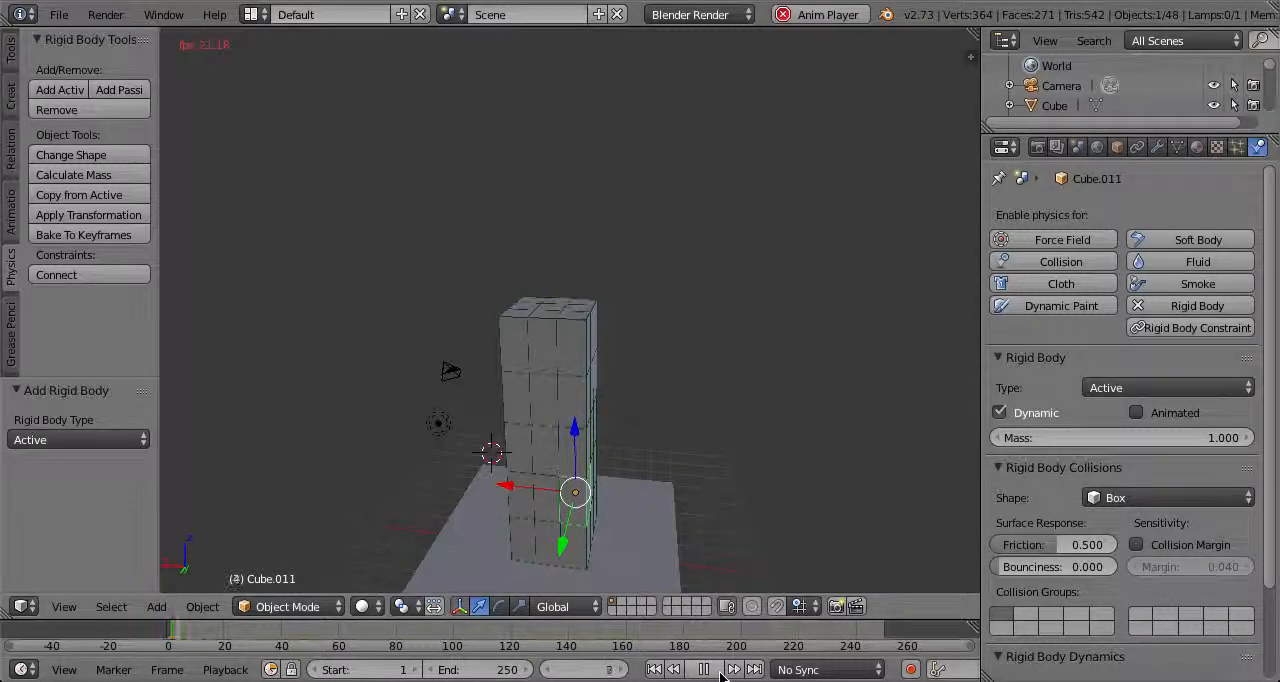
click(705, 670)
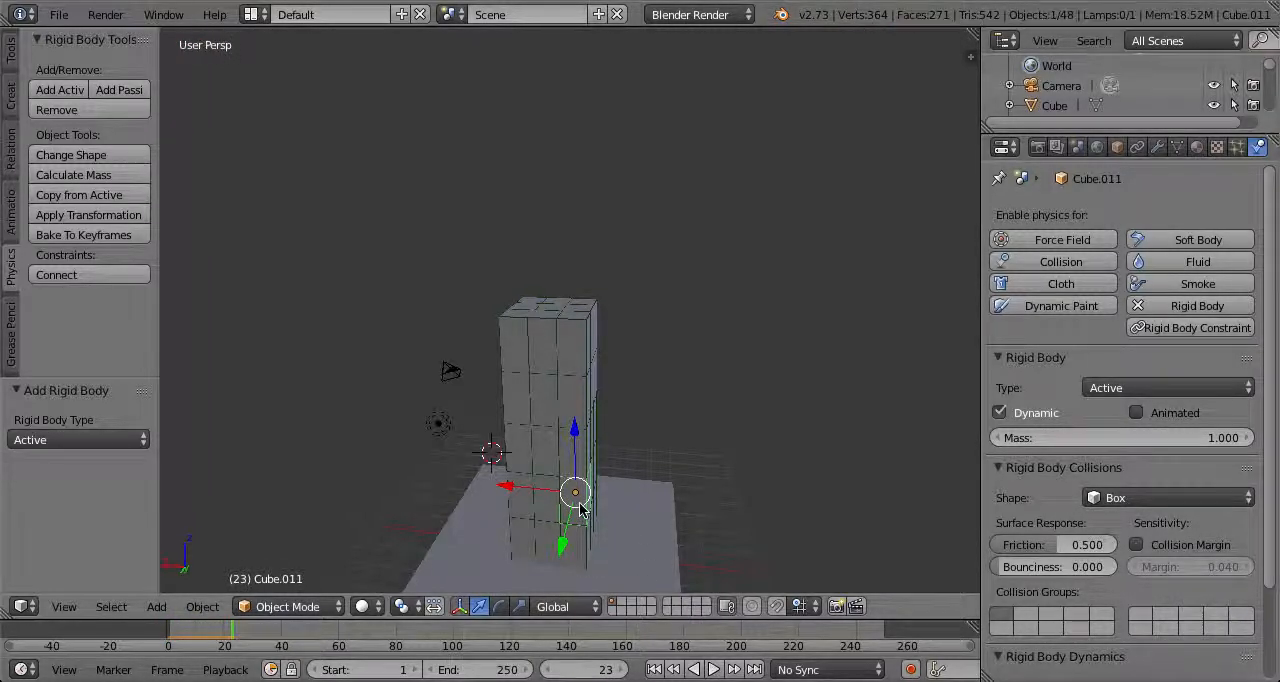
click(710, 670)
click(714, 673)
click(714, 671)
right_drag(532, 446, 572, 352)
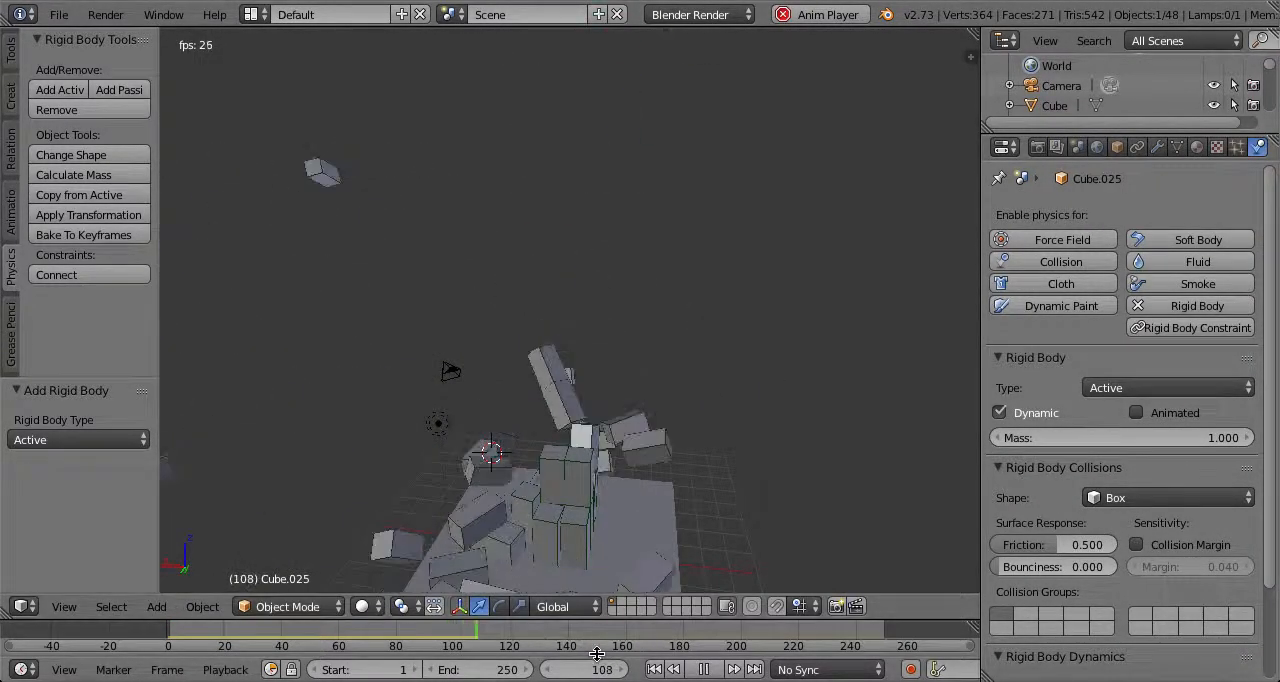
click(713, 669)
drag(563, 632, 160, 638)
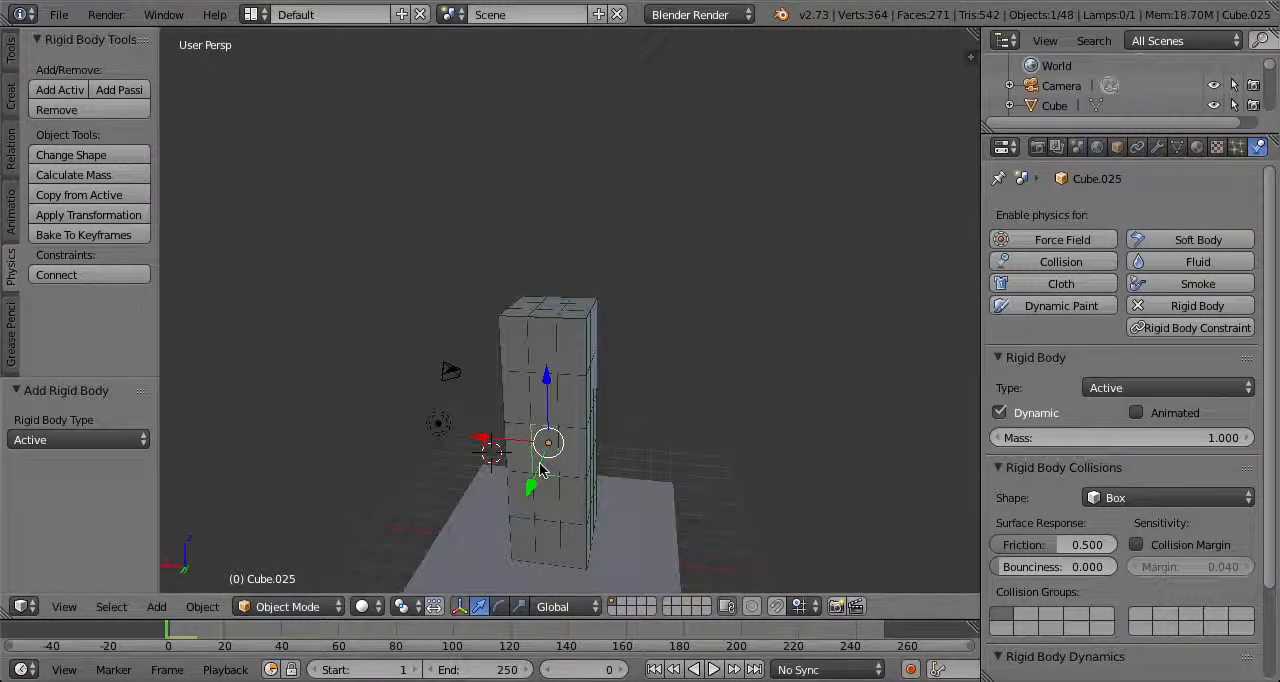
Select the nine blocks of the top layer and duplicate them, raising the copy 1 unit along Z
scroll(650, 403, down, 4)
middle_drag(645, 418, 522, 405)
scroll(550, 398, up, 4)
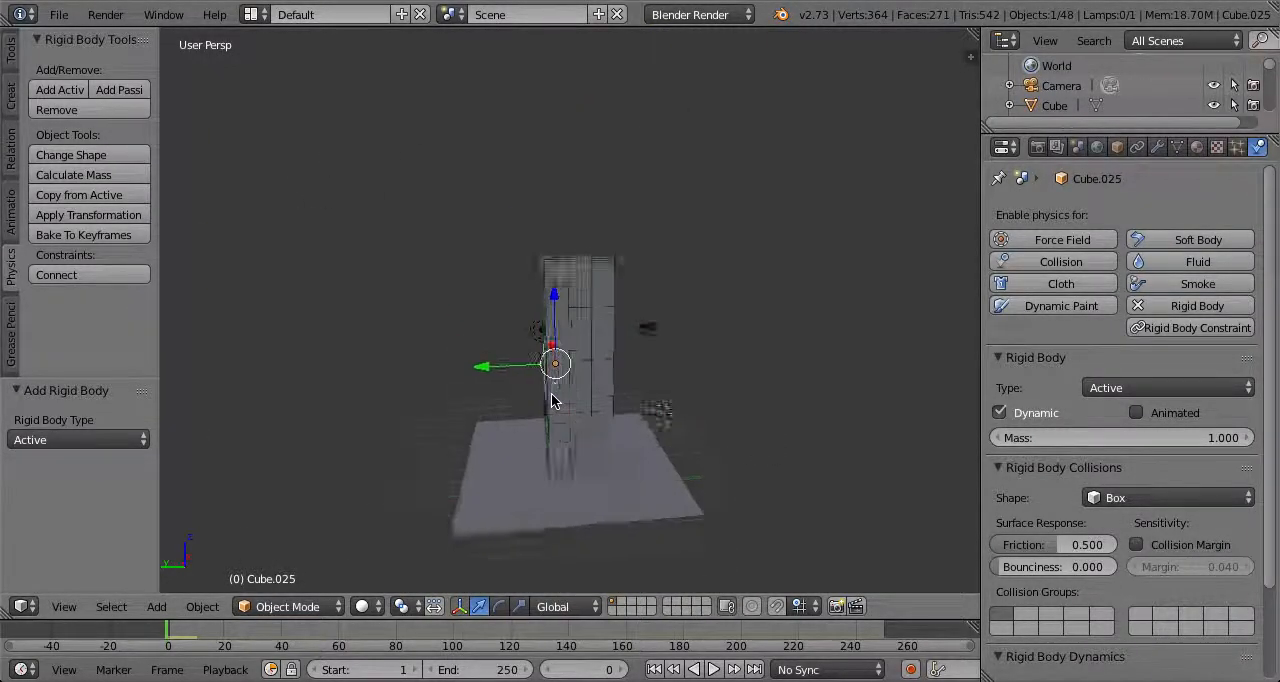
scroll(614, 407, down, 2)
middle_drag(643, 408, 674, 334)
shift+middle_drag(522, 312, 583, 349)
scroll(583, 349, up, 3)
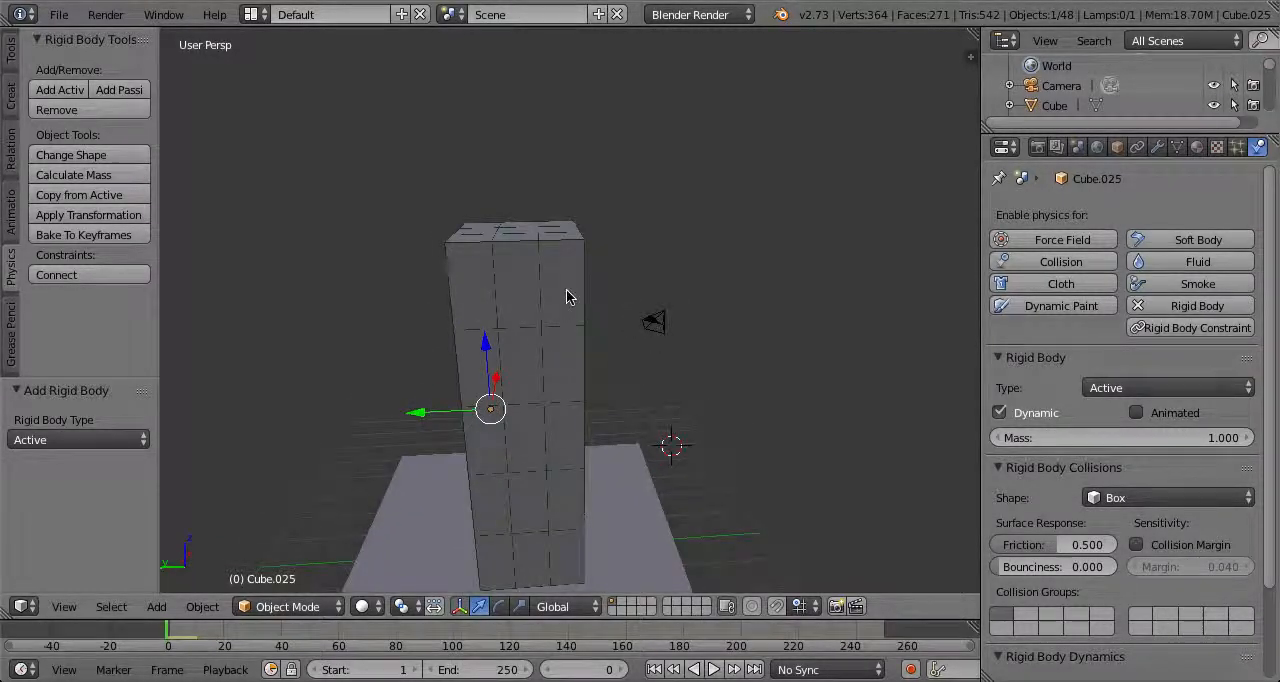
right_click(566, 294)
scroll(566, 294, down, 1)
middle_drag(566, 294, 613, 348)
shift+right_click(515, 318)
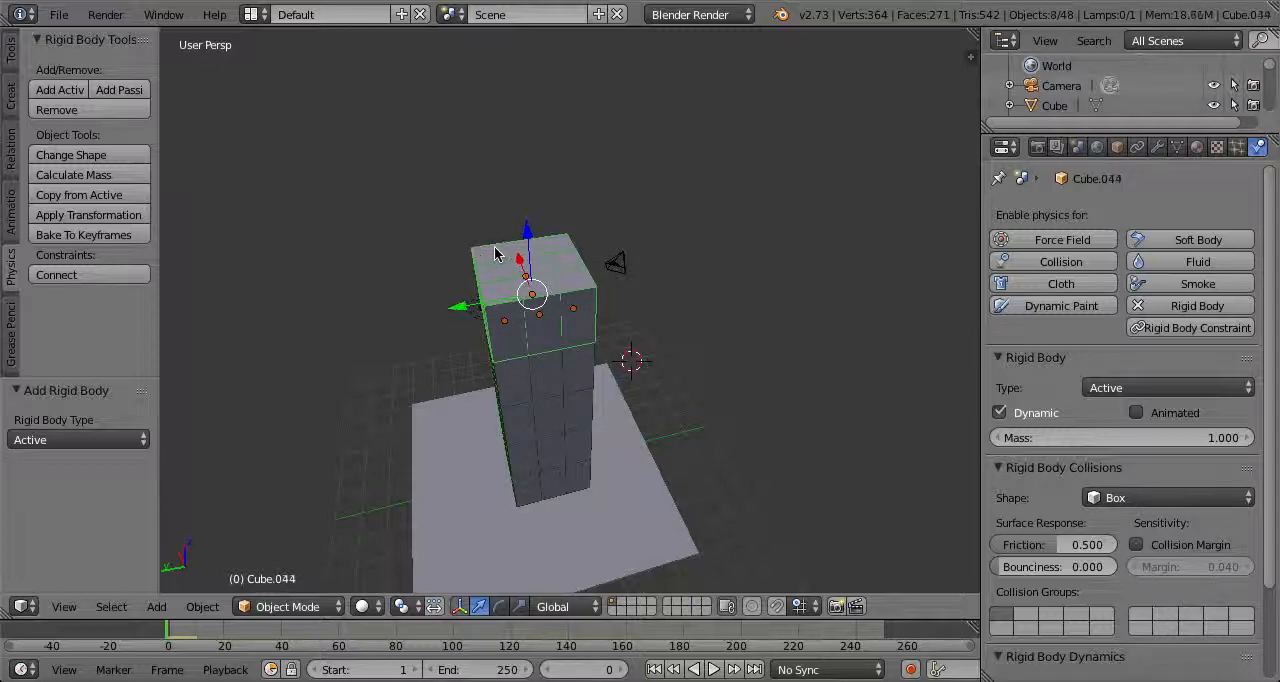
key(shift+d)
key(Escape)
text(gz)
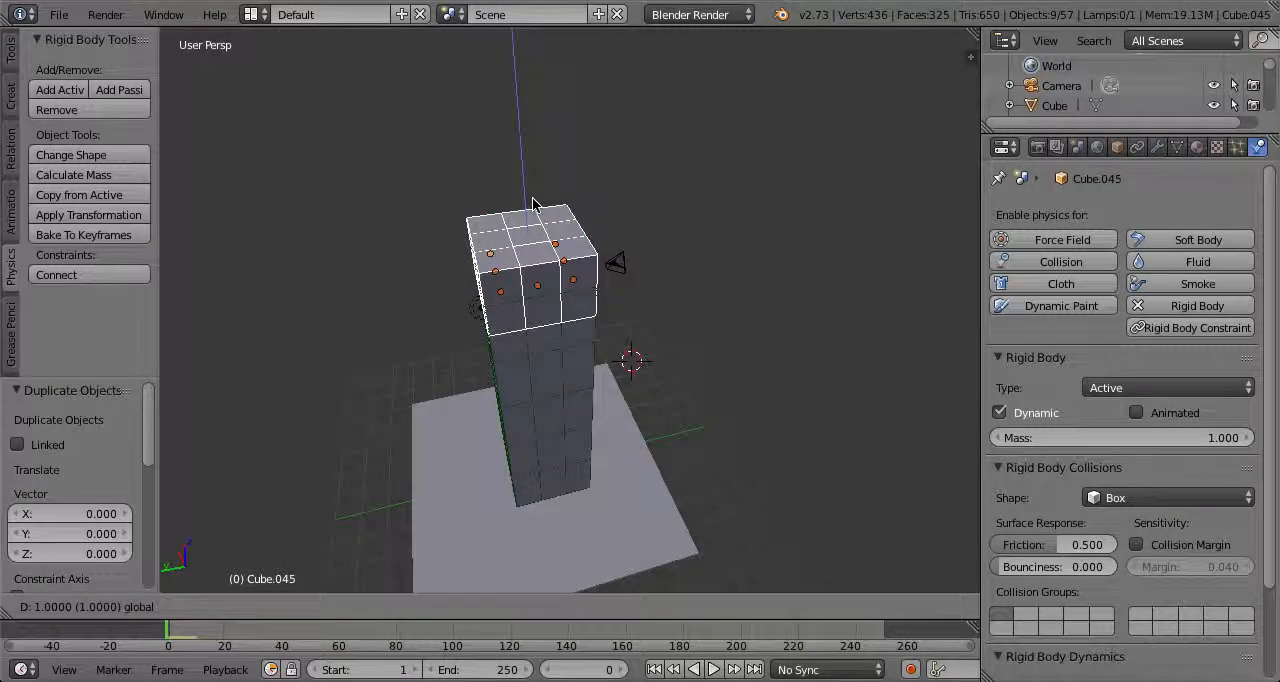
text(1)
key(Return)
Lower the duplicated top layer by 0.037 units along Z
middle_drag(583, 264, 617, 191)
scroll(572, 150, up, 3)
scroll(590, 195, up, 3)
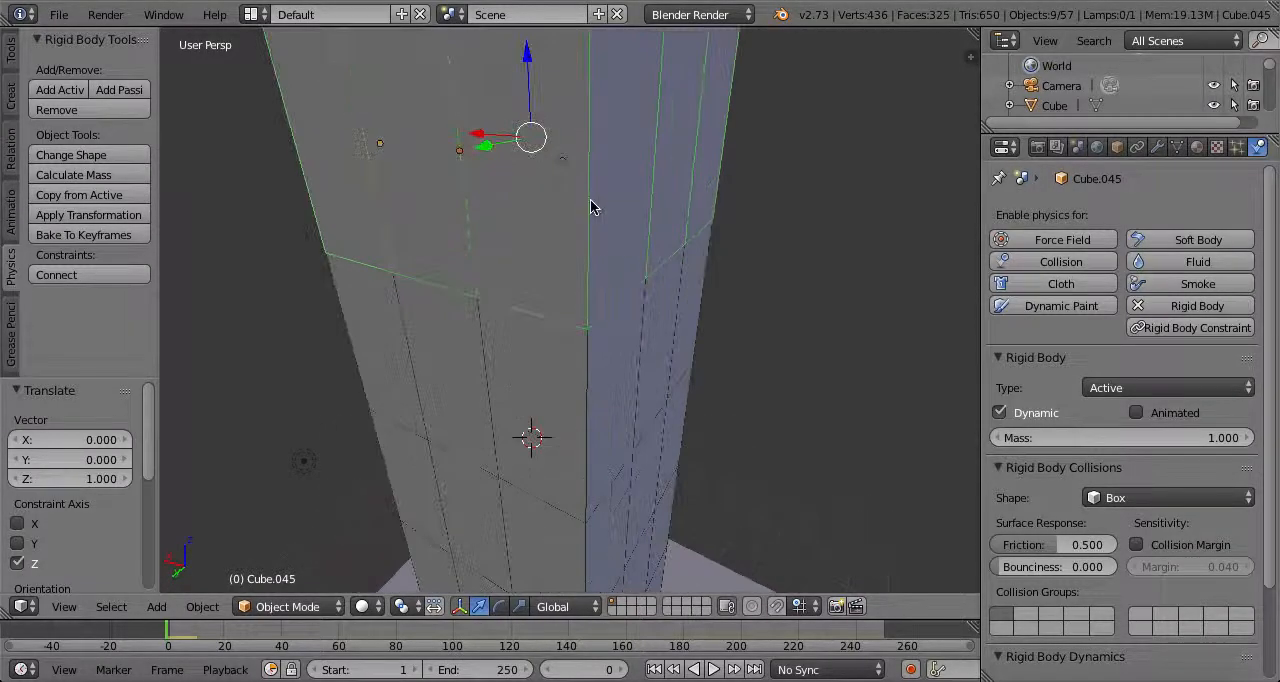
drag(527, 58, 527, 65)
scroll(527, 65, down, 6)
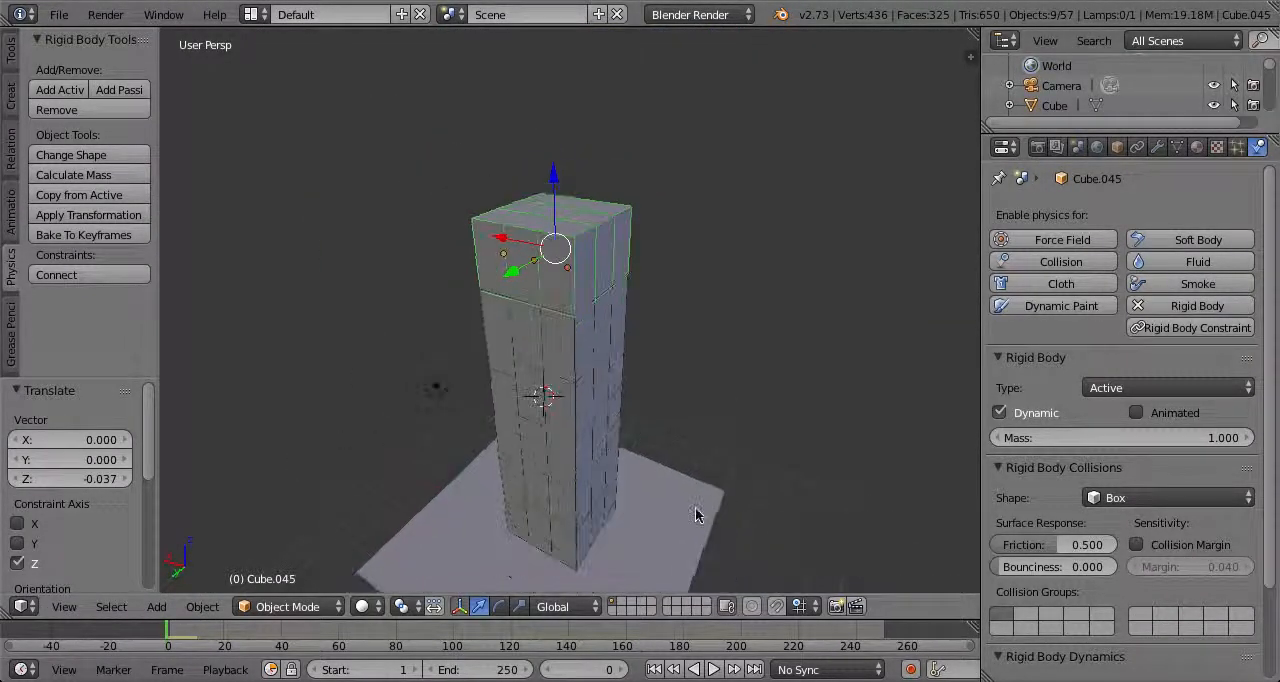
Play the simulation to check how the taller tower settles, and rewind to frame 0
click(715, 670)
click(712, 670)
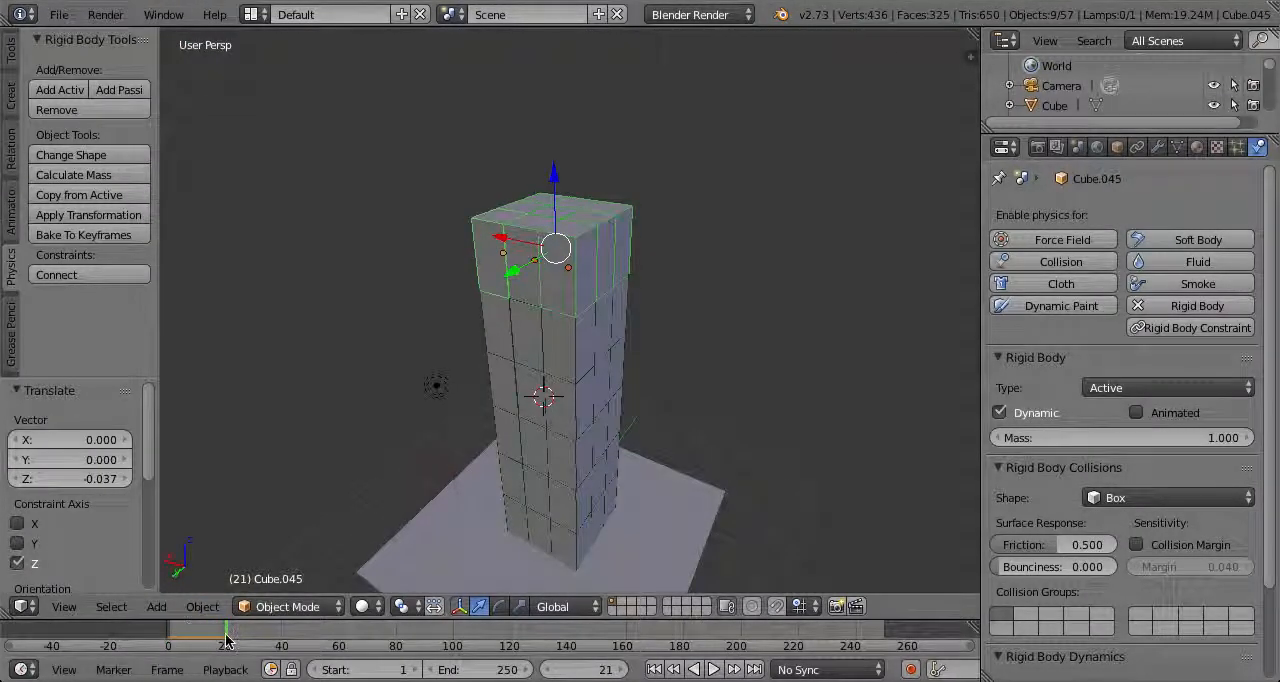
scroll(479, 338, up, 6)
scroll(479, 338, down, 3)
middle_drag(479, 338, 505, 316)
scroll(513, 117, up, 1)
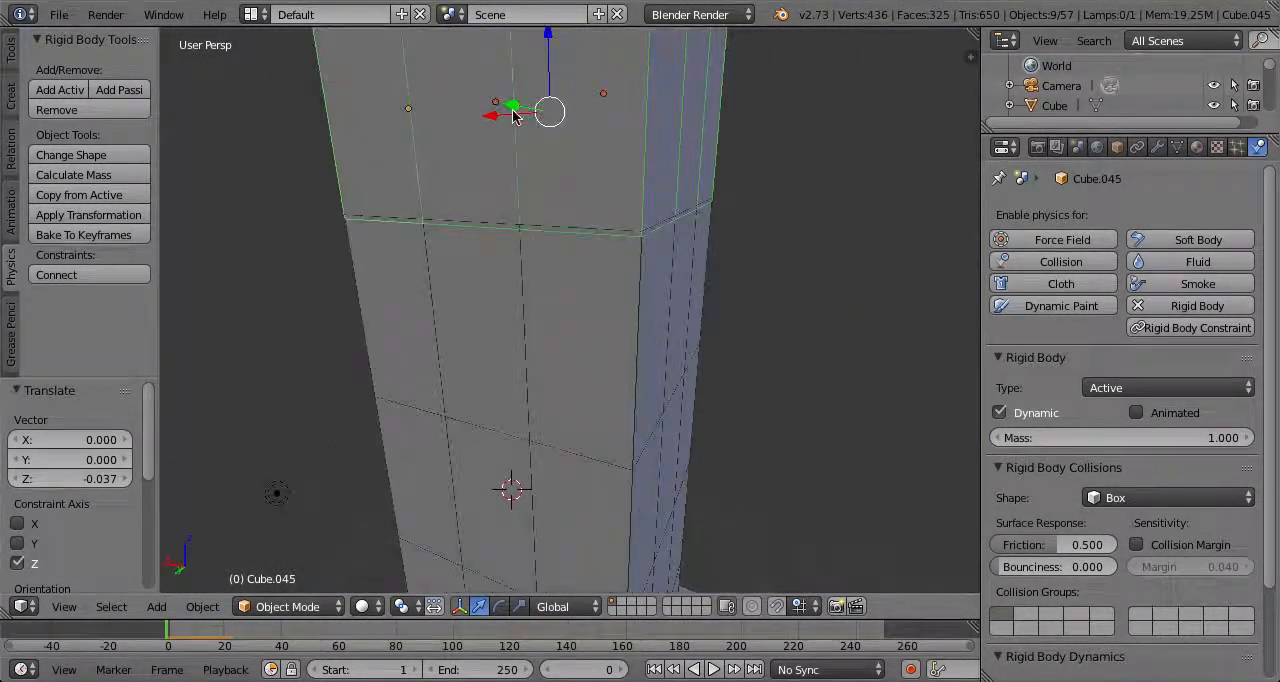
Raise the top layer of blocks by 0.038 units along Z
scroll(541, 172, down, 2)
key(g)
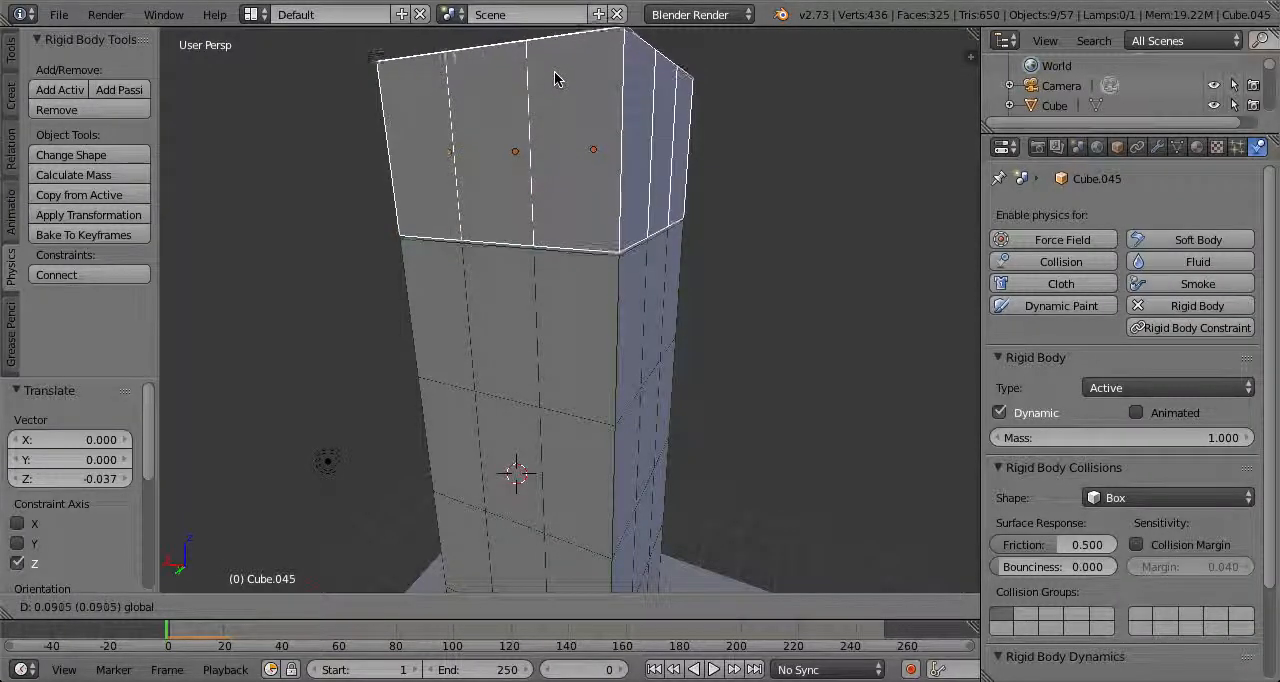
drag(555, 74, 556, 73)
scroll(640, 160, down, 3)
Add a UV sphere beside the tower and raise it 5 units along Z
middle_drag(672, 190, 759, 392)
middle_drag(548, 336, 553, 279)
scroll(630, 266, up, 1)
scroll(627, 273, down, 3)
scroll(553, 279, up, 3)
click(11, 95)
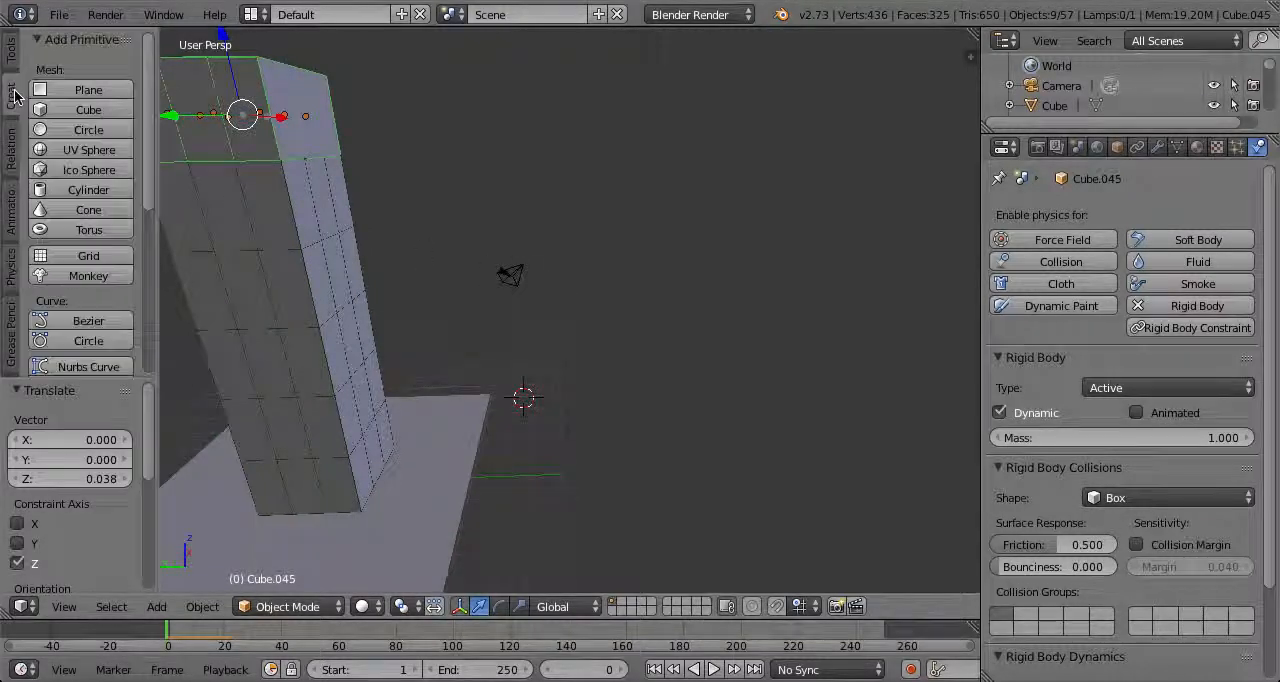
click(89, 149)
middle_drag(388, 225, 363, 254)
key(g)
key(z)
ctrl+drag(679, 308, 686, 259)
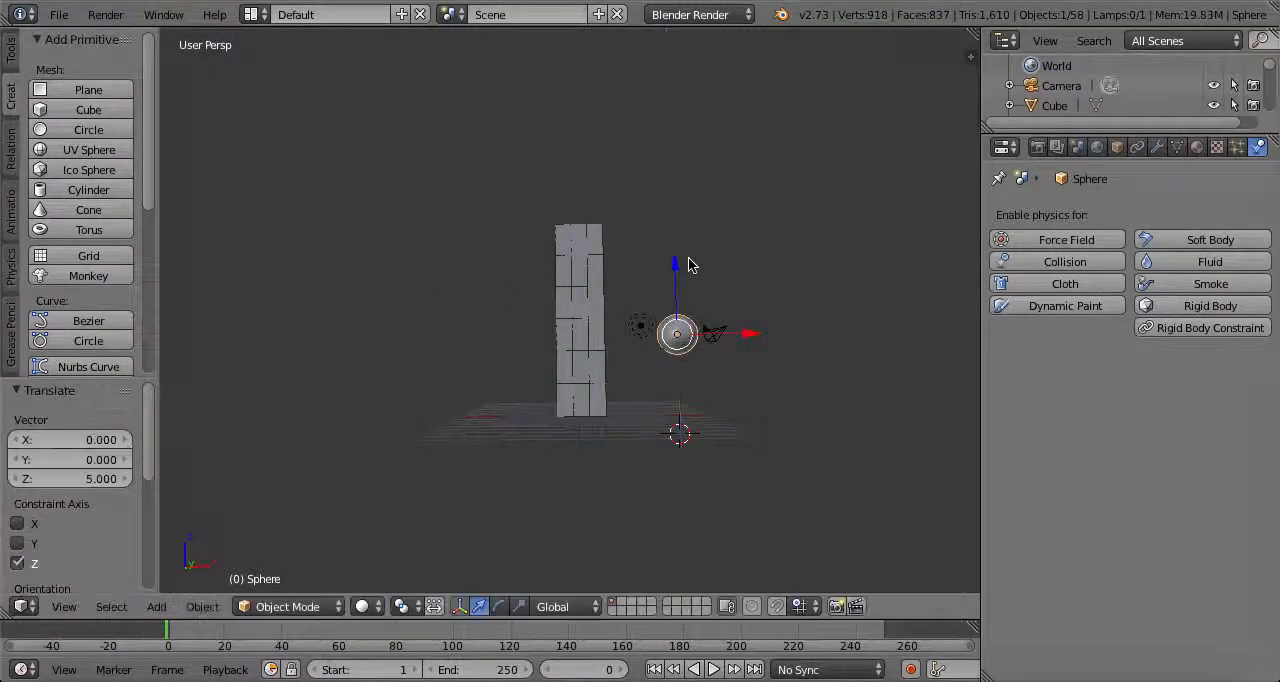
Line the sphere up with the tower along X and move it -5 units along Y
middle_drag(755, 326, 733, 335)
ctrl+drag(767, 335, 685, 338)
ctrl+drag(685, 338, 666, 341)
middle_drag(694, 343, 768, 354)
middle_drag(604, 326, 756, 352)
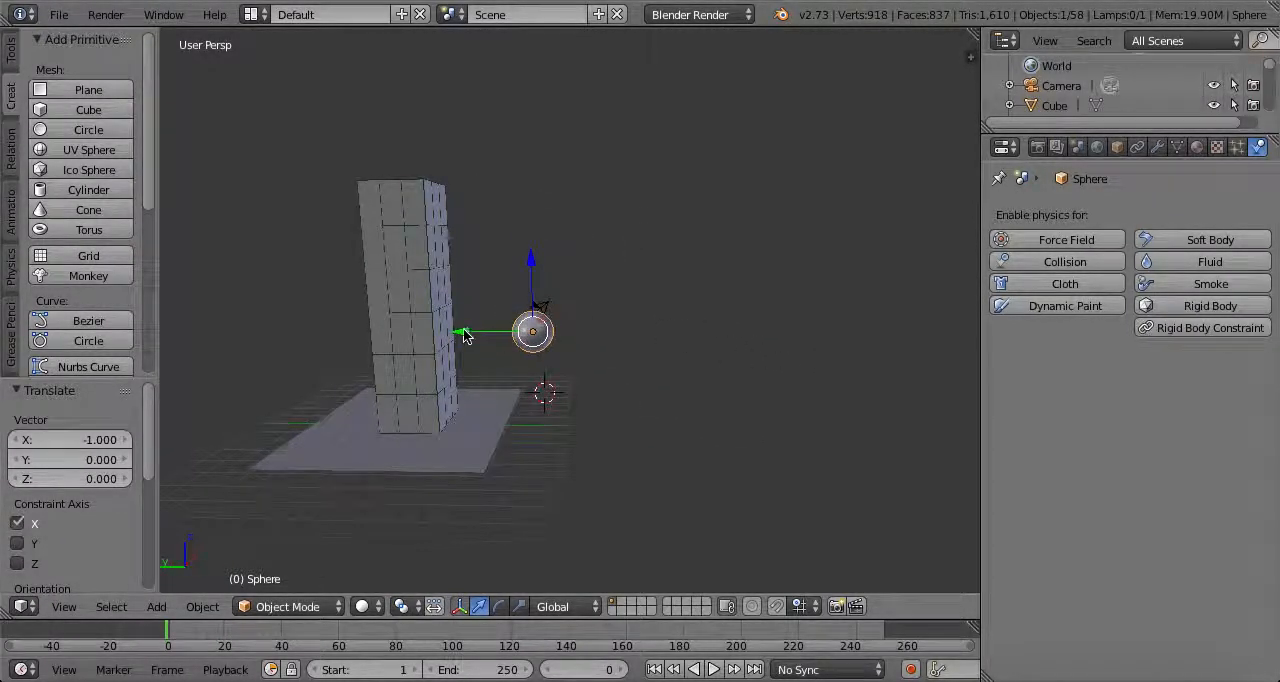
ctrl+drag(467, 336, 560, 354)
middle_drag(560, 354, 591, 380)
scroll(678, 365, up, 3)
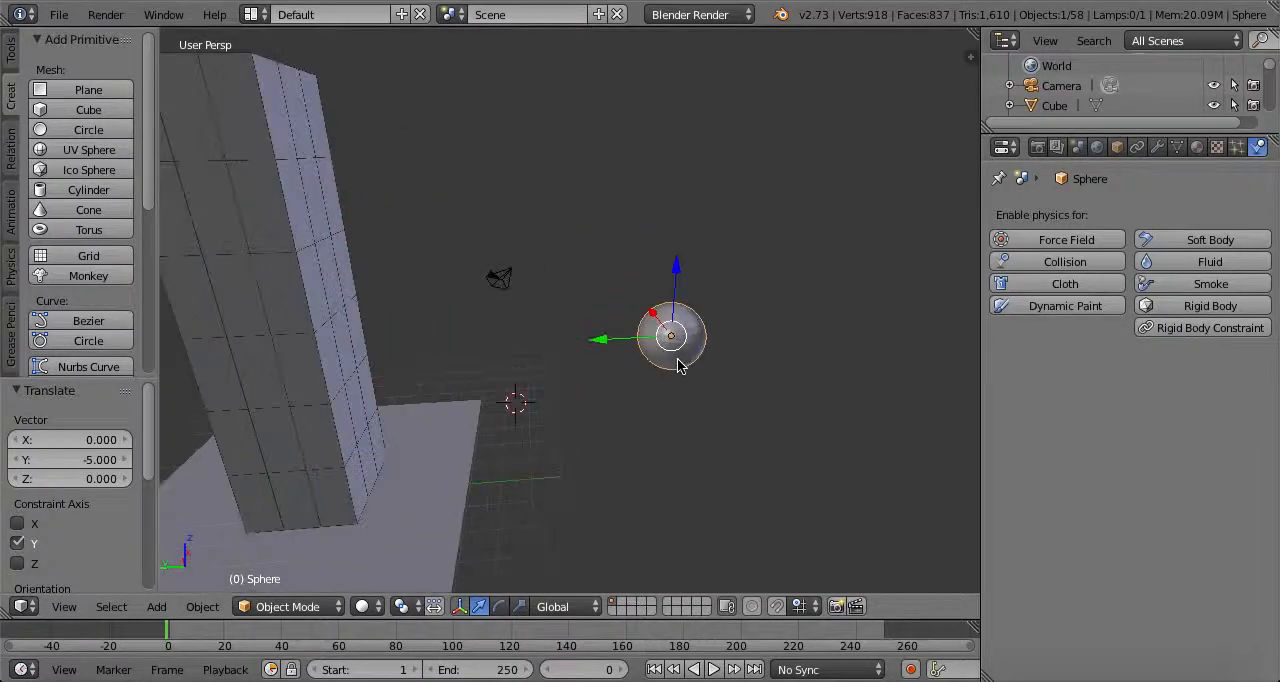
middle_drag(678, 365, 531, 360)
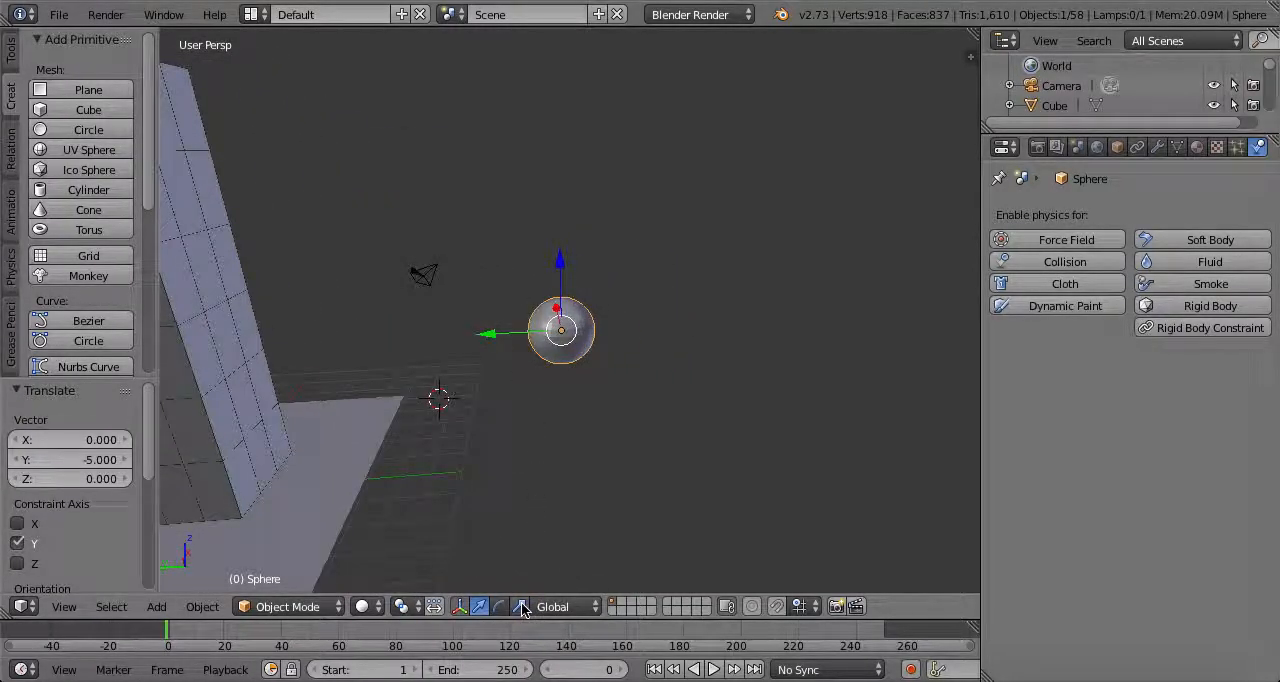
Stretch the sphere by a factor of 1.438 along Y and scale it by 0.682 along X
key(s)
key(y)
click(478, 347)
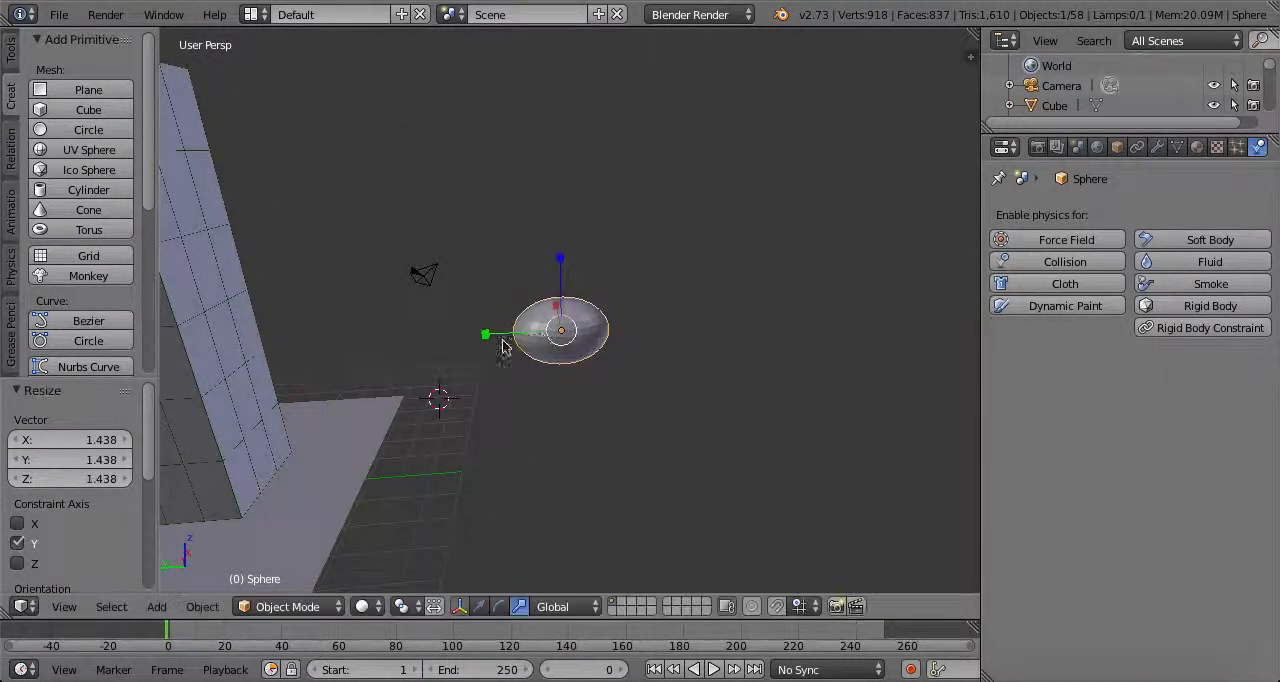
key(s)
key(z)
click(551, 320)
click(558, 328)
mouse_move(560, 332)
middle_down()
mouse_move(703, 351)
mouse_move(623, 345)
mouse_move(588, 358)
mouse_move(551, 306)
mouse_move(569, 363)
mouse_move(466, 354)
mouse_move(736, 335)
mouse_move(781, 354)
mouse_move(598, 320)
mouse_move(797, 374)
mouse_move(562, 310)
middle_up()
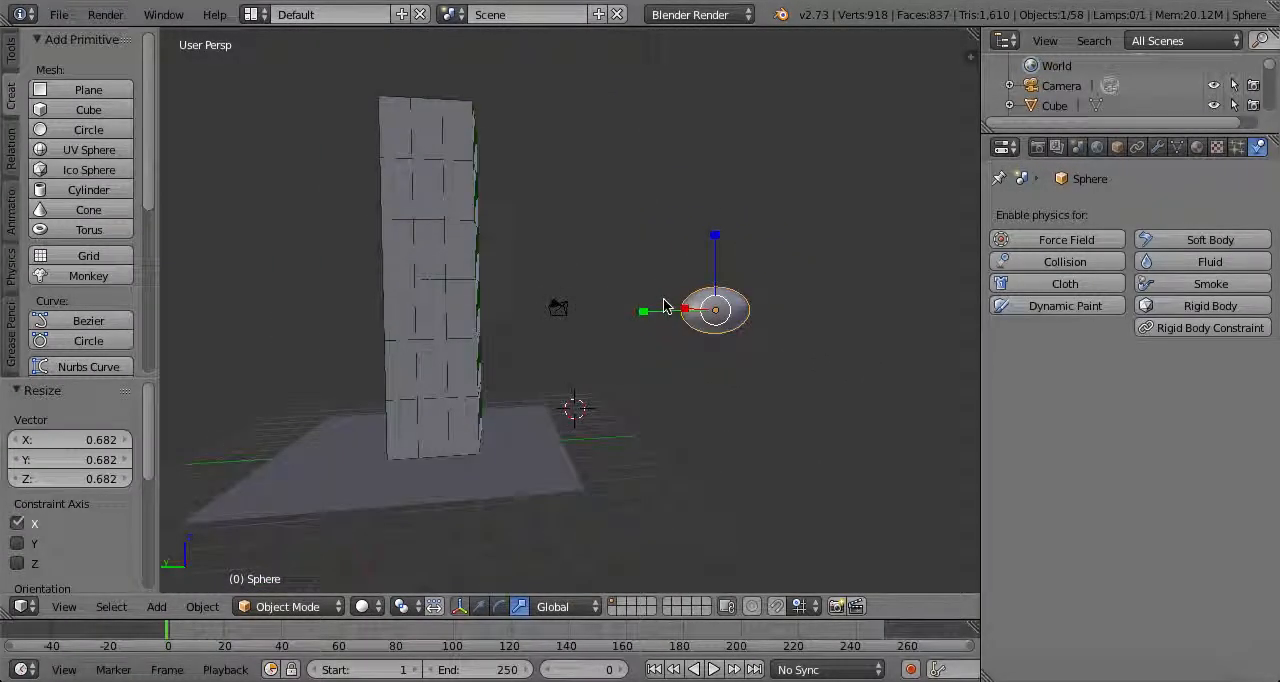
Check the lighting in rendered shading, and move the lamp along Y and by -10.023 units along X
key(shift+z)
mouse_move(646, 317)
middle_down()
mouse_move(251, 363)
mouse_move(739, 376)
mouse_move(700, 340)
middle_up()
key(shift+z)
right_click(678, 331)
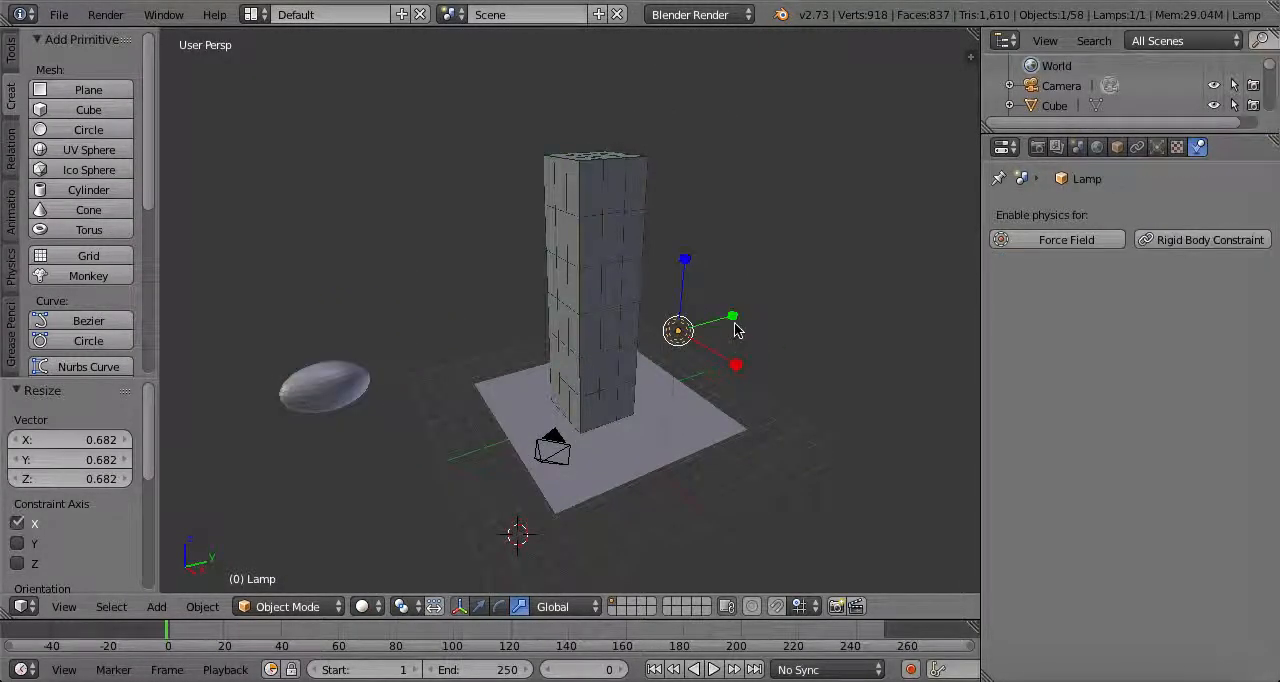
key(g)
key(y)
click(612, 408)
key(g)
key(x)
click(468, 337)
middle_drag(468, 337, 826, 313)
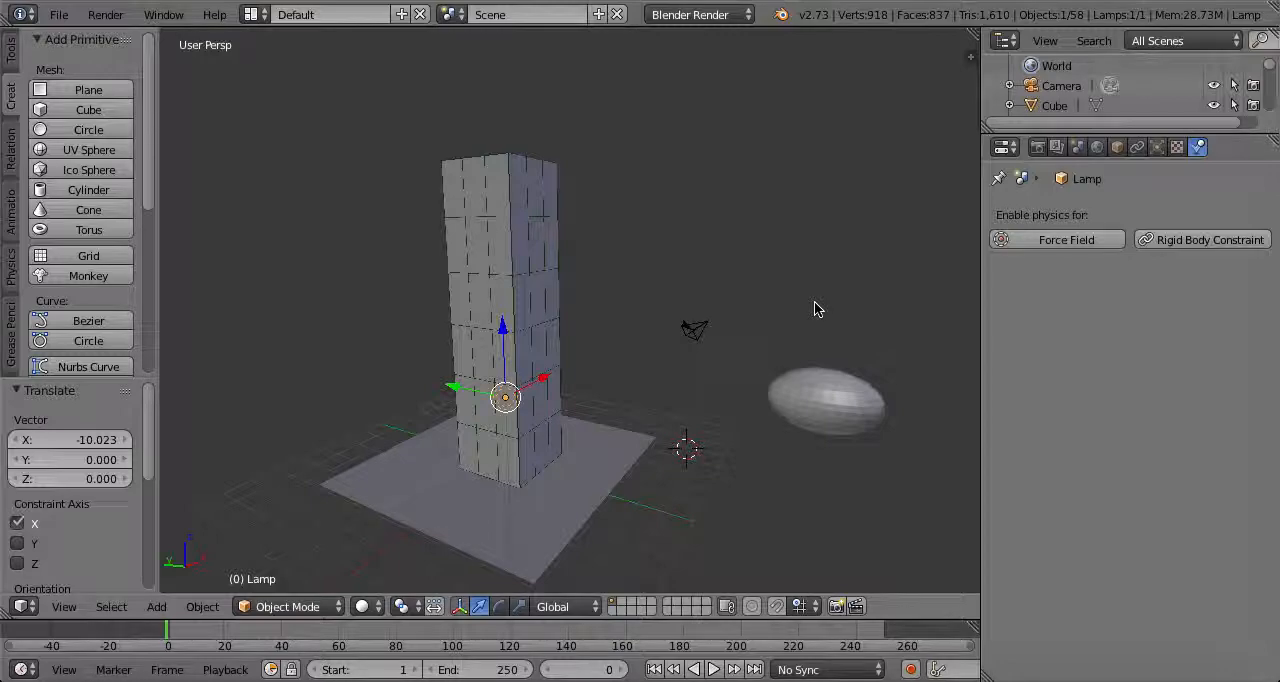
Add an Active rigid body to the sphere, with Dynamic disabled and Animated enabled
middle_drag(749, 333, 585, 322)
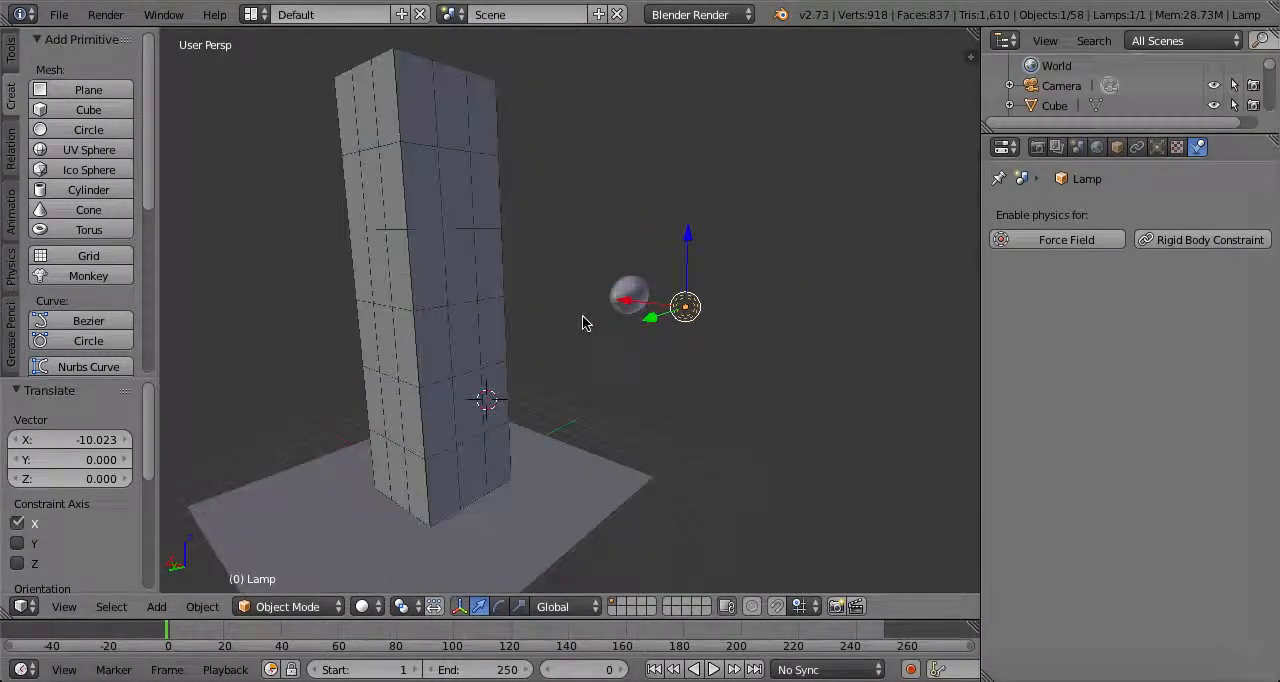
right_click(631, 298)
middle_drag(735, 314, 683, 309)
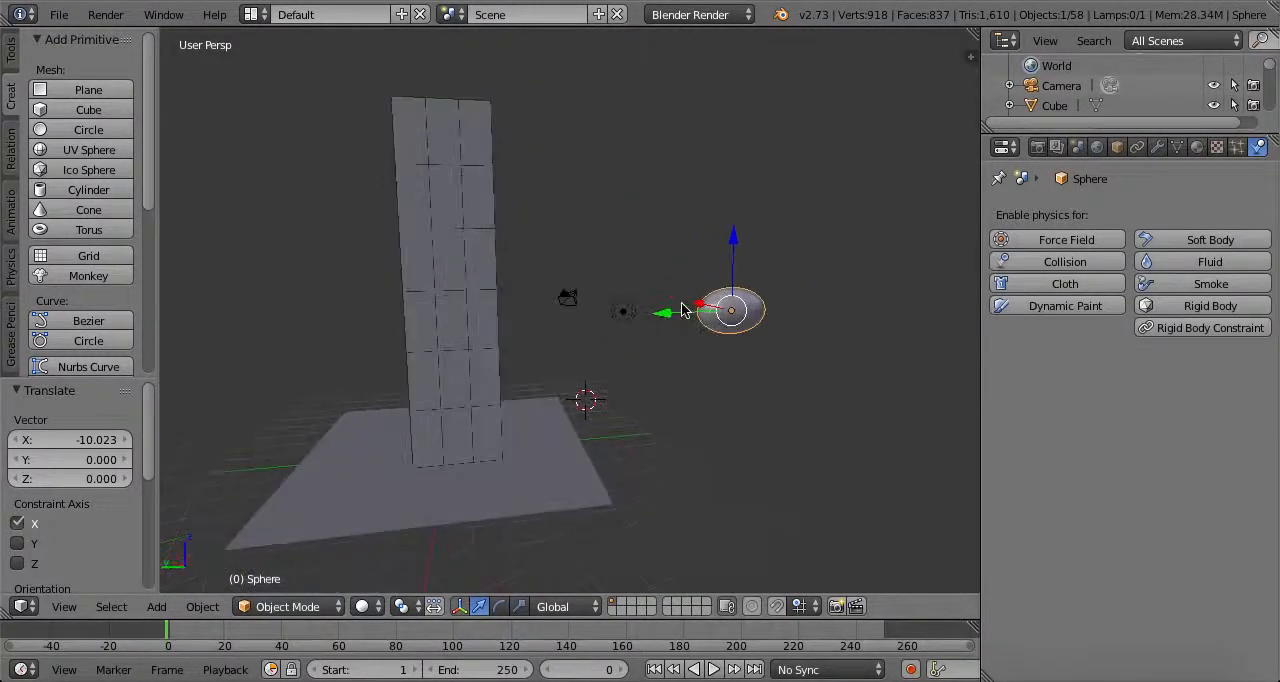
click(1208, 307)
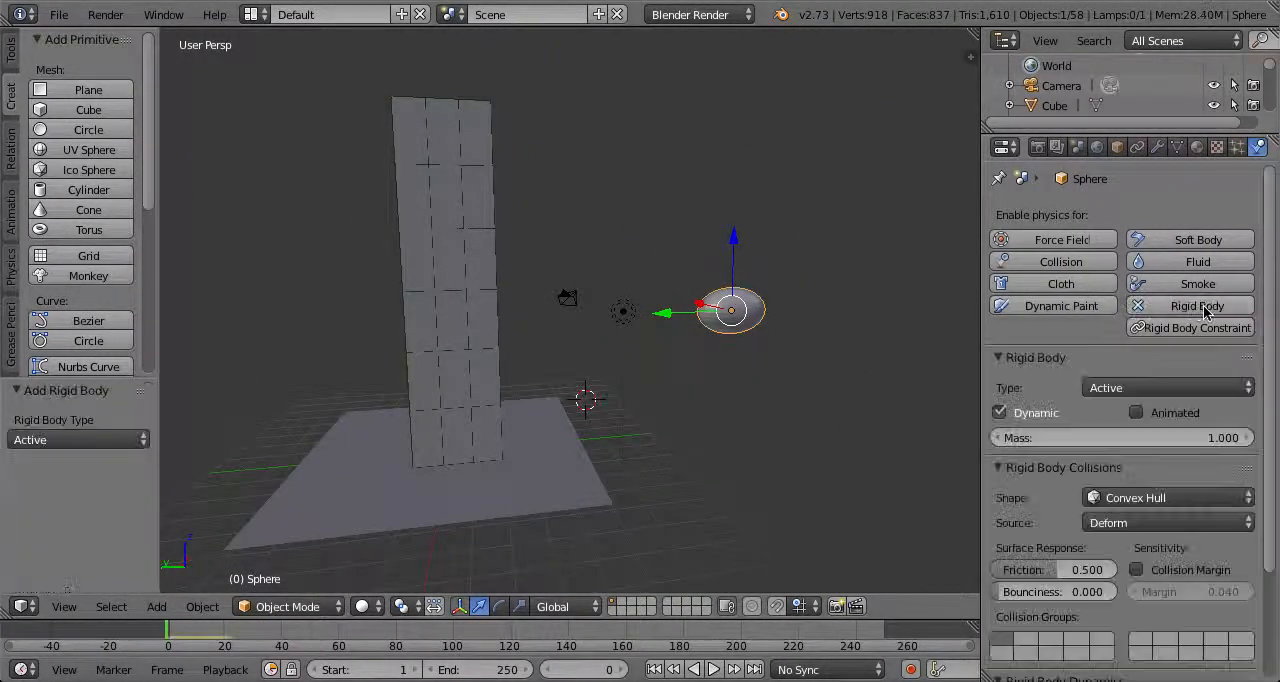
click(1000, 413)
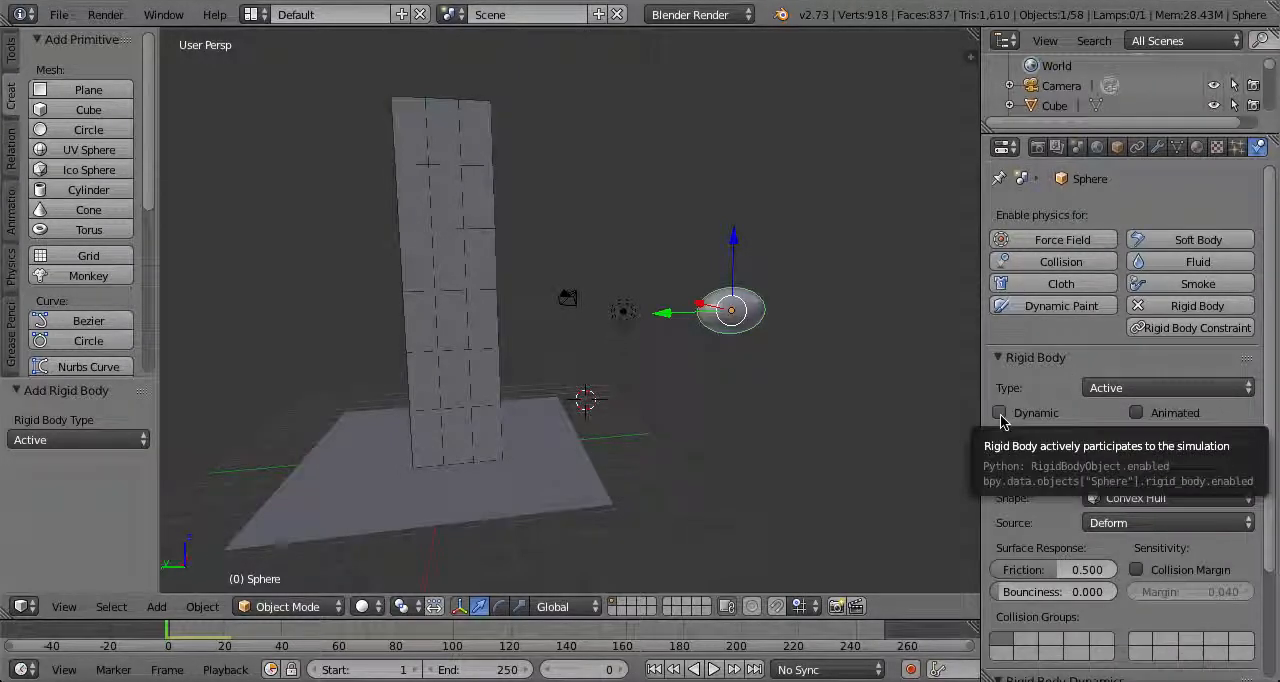
click(1137, 413)
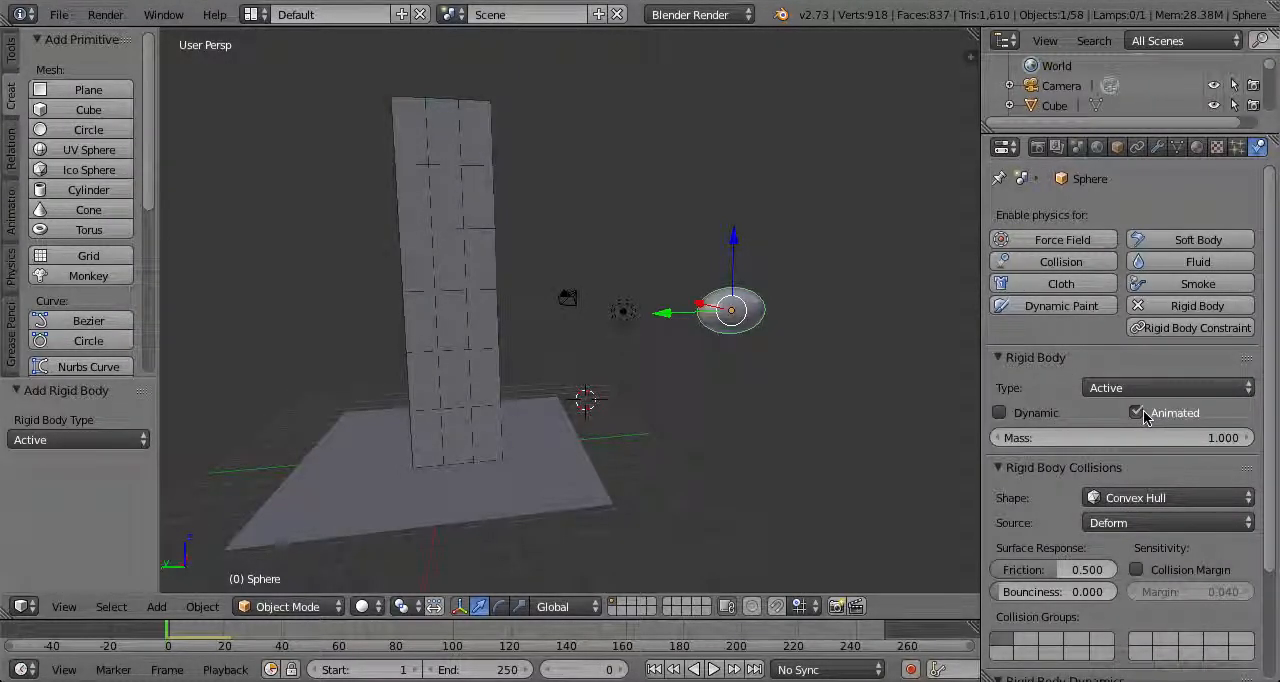
Insert a Location keyframe for the sphere at frame 0
middle_drag(793, 329, 706, 357)
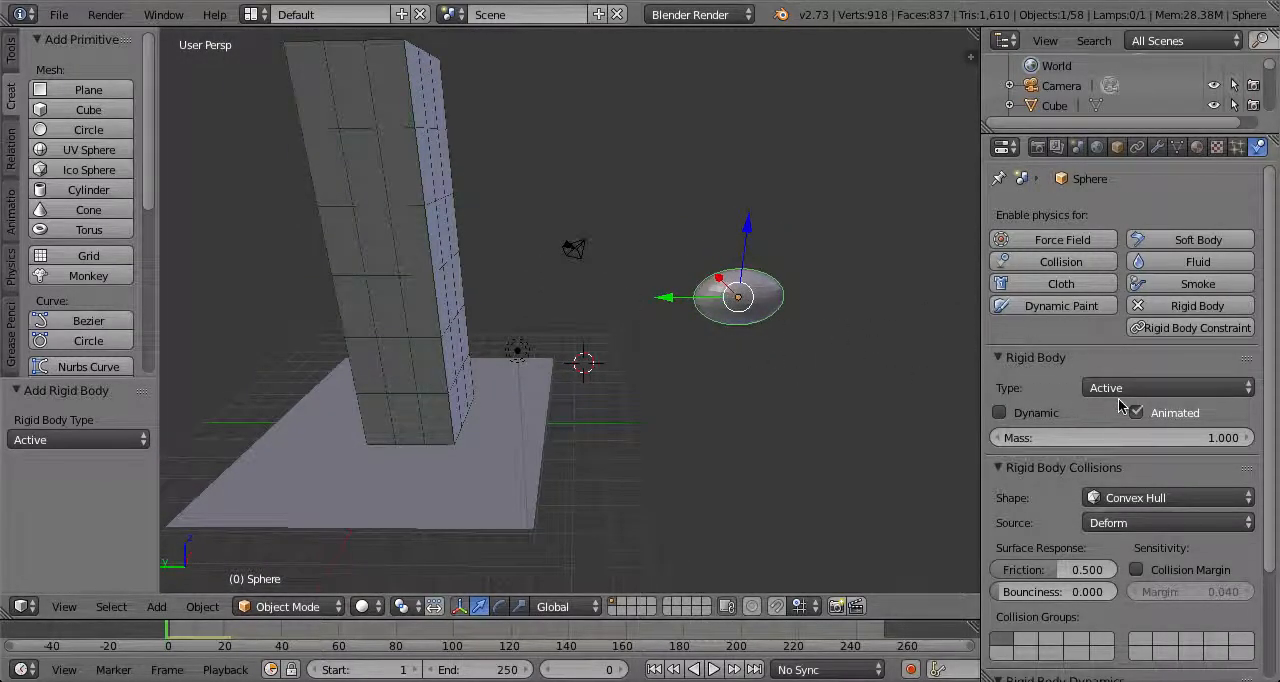
scroll(594, 307, up, 3)
mouse_move(599, 302)
middle_down()
mouse_move(472, 305)
mouse_move(591, 285)
middle_up()
scroll(472, 305, up, 1)
scroll(591, 285, down, 3)
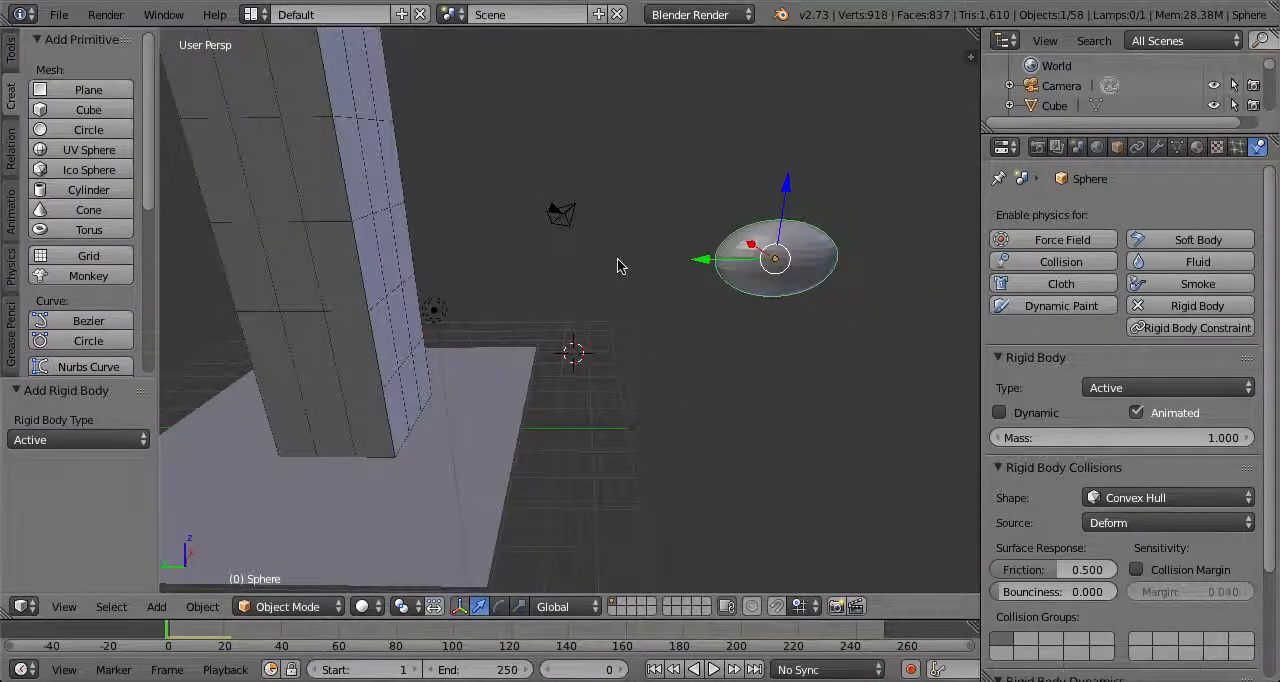
key(i)
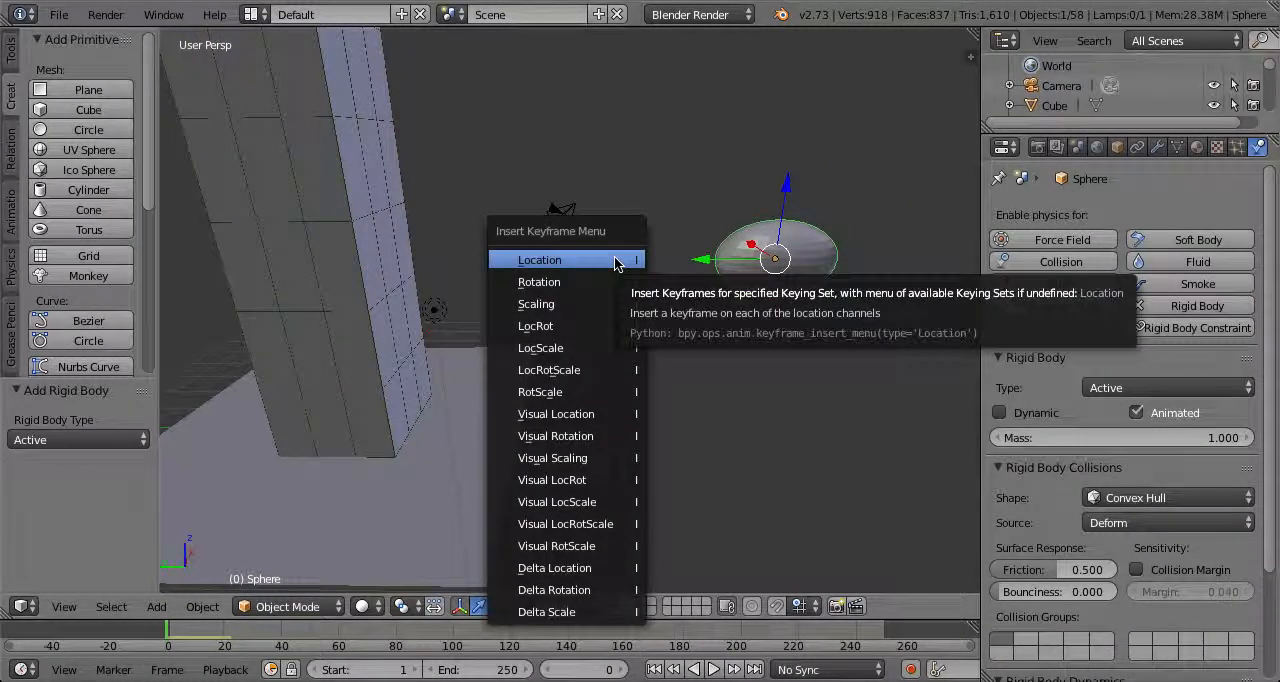
click(615, 263)
At frame 10, move the sphere 20 units along Y past the tower and insert a Location keyframe
click(205, 636)
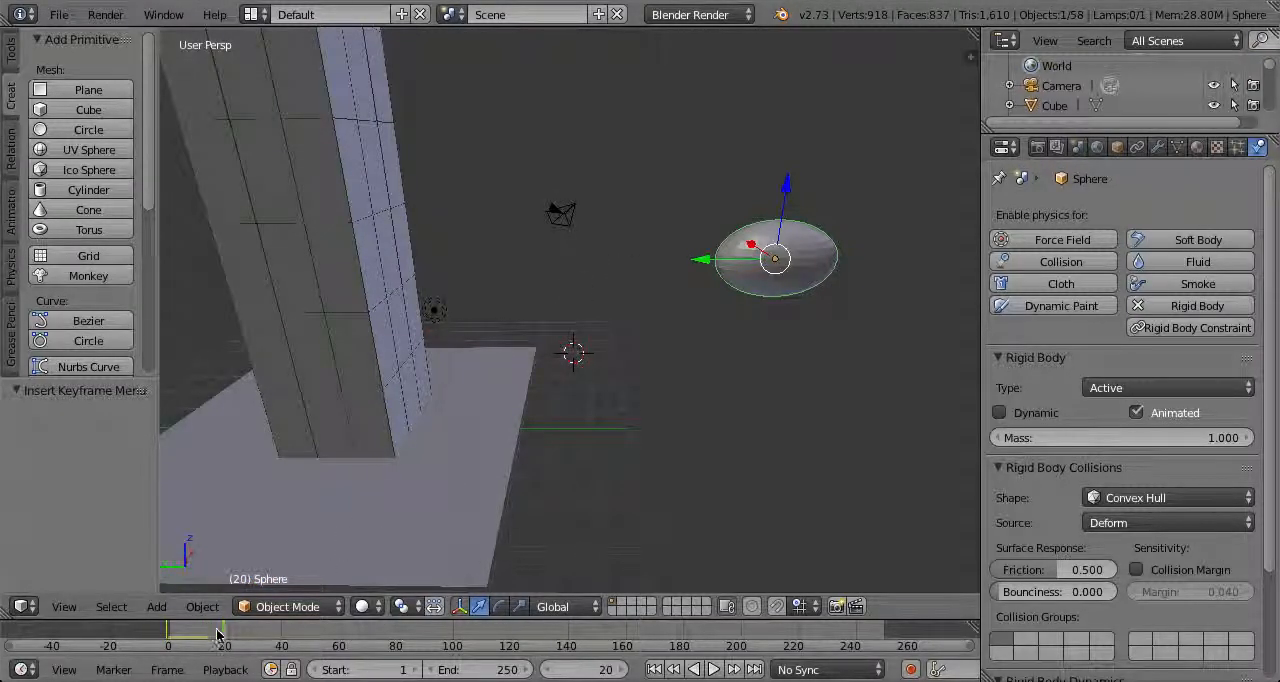
middle_drag(774, 343, 670, 290)
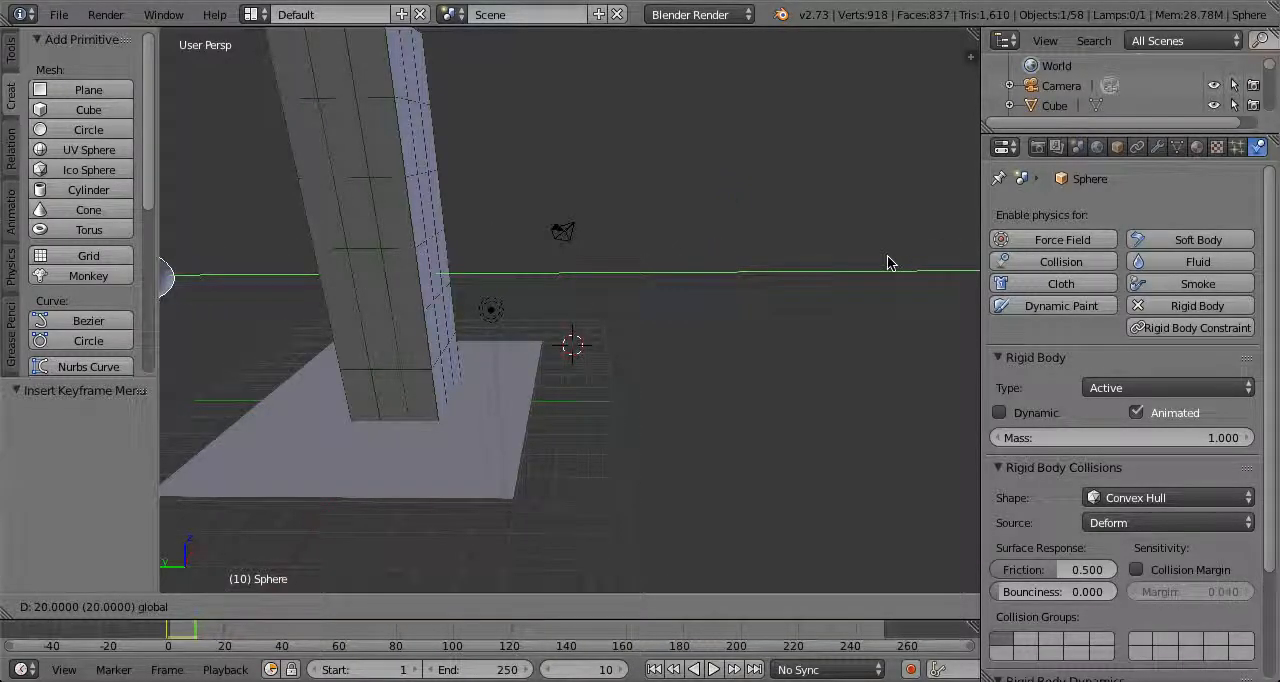
ctrl+drag(889, 263, 887, 264)
scroll(775, 280, down, 3)
middle_drag(662, 272, 800, 307)
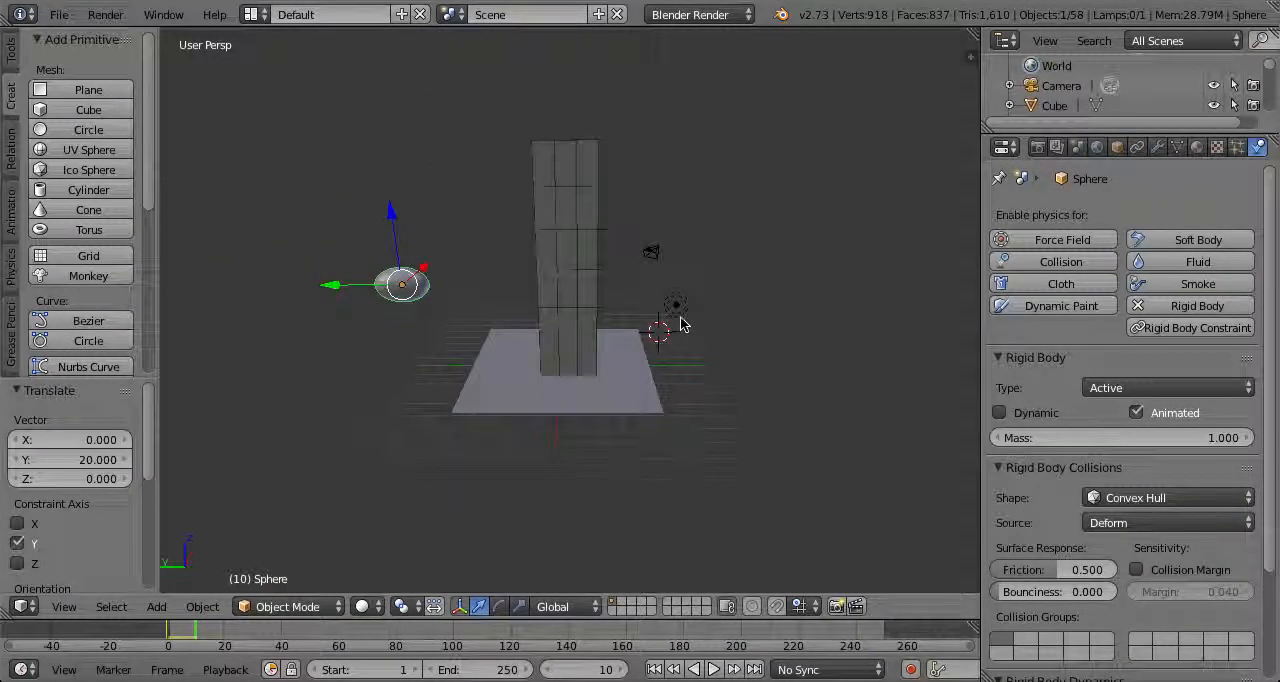
key(i)
click(555, 292)
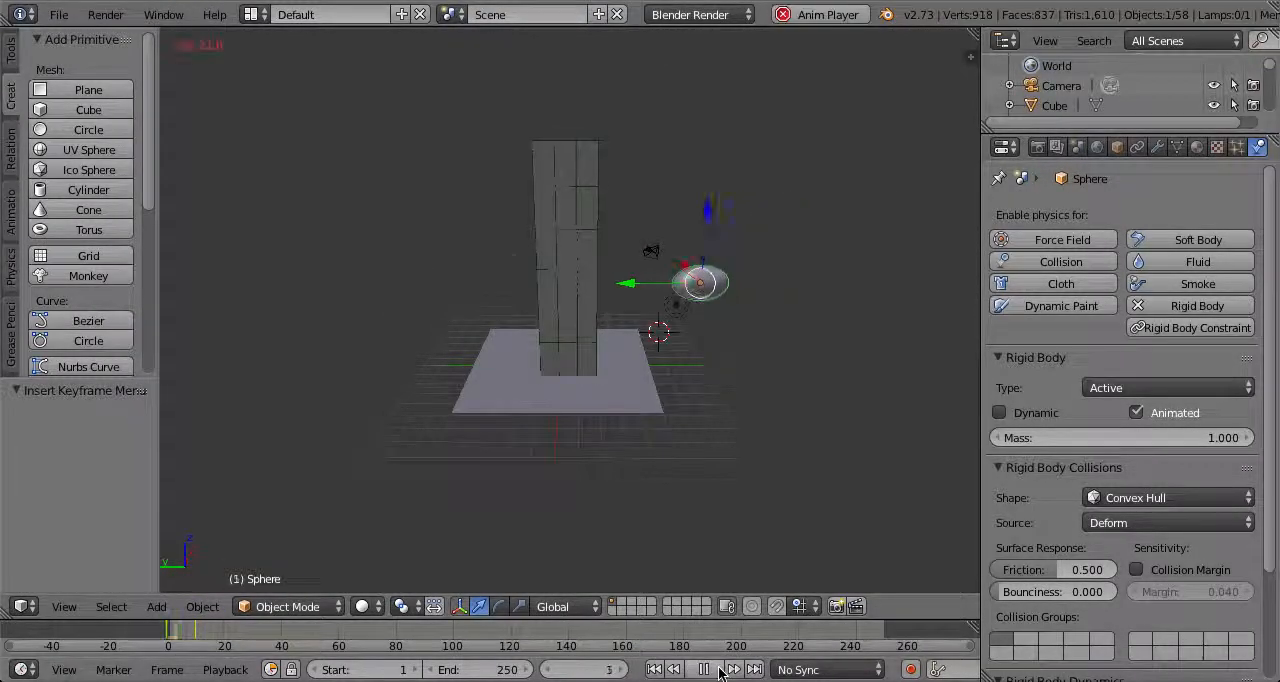
Play the animation to watch the sphere strike the tower, and rewind to frame 0
click(719, 668)
middle_drag(559, 459, 188, 593)
drag(233, 638, 29, 634)
middle_drag(474, 322, 655, 335)
middle_drag(643, 215, 592, 410)
Replay the collision in rendered shading up to about frame 19, and return to frame 0 in solid shading
key(shift+z)
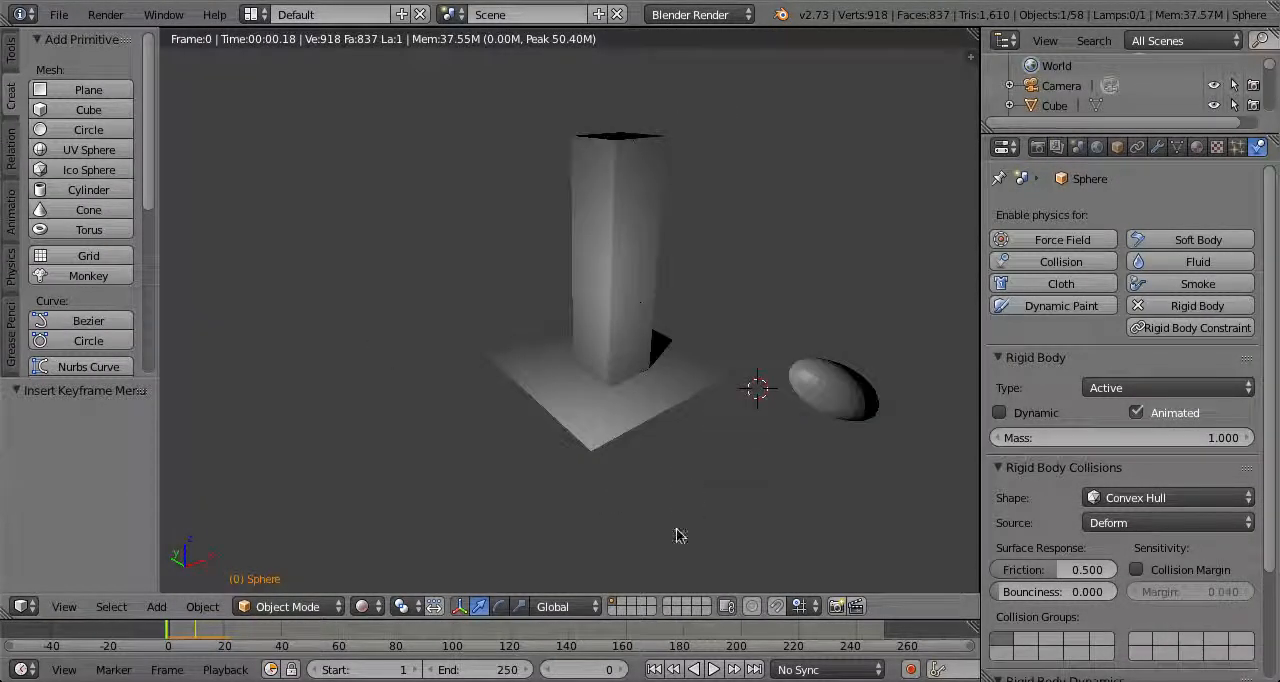
click(713, 670)
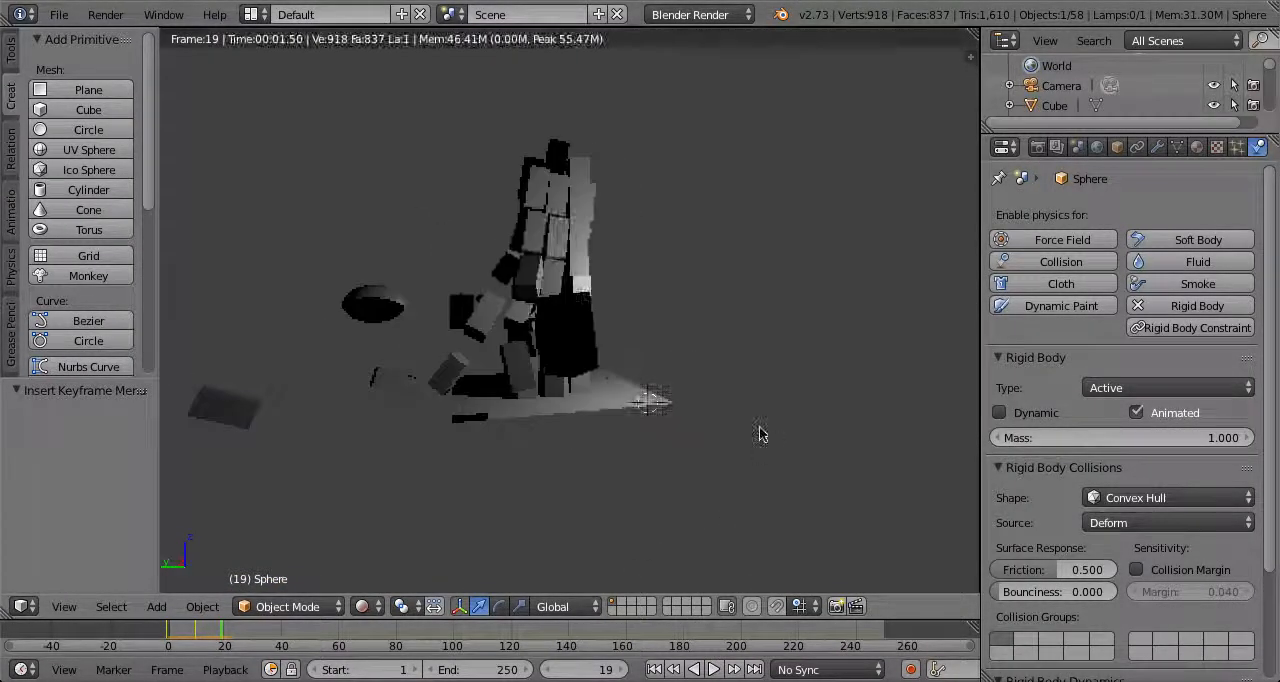
scroll(675, 390, up, 5)
middle_drag(675, 384, 726, 413)
scroll(767, 425, down, 3)
drag(228, 638, 85, 638)
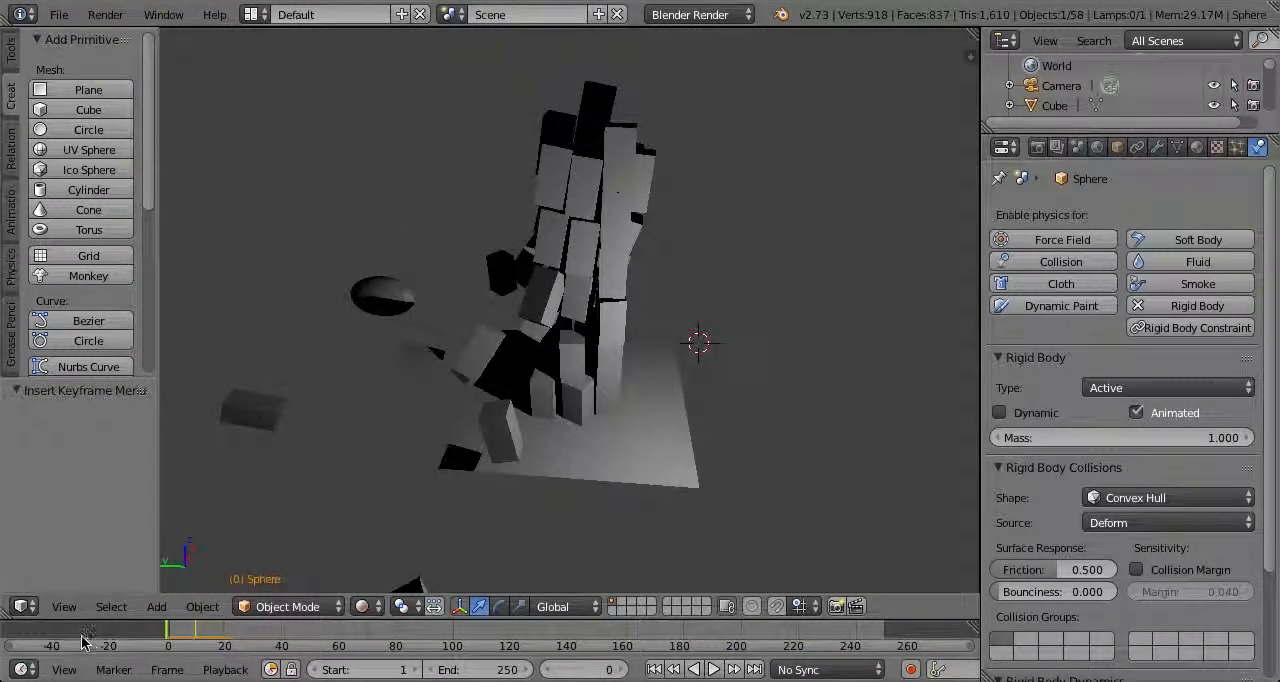
key(shift+z)
Select the camera and look at the scene through it
middle_drag(674, 366, 490, 347)
middle_drag(500, 510, 660, 434)
scroll(660, 434, down, 3)
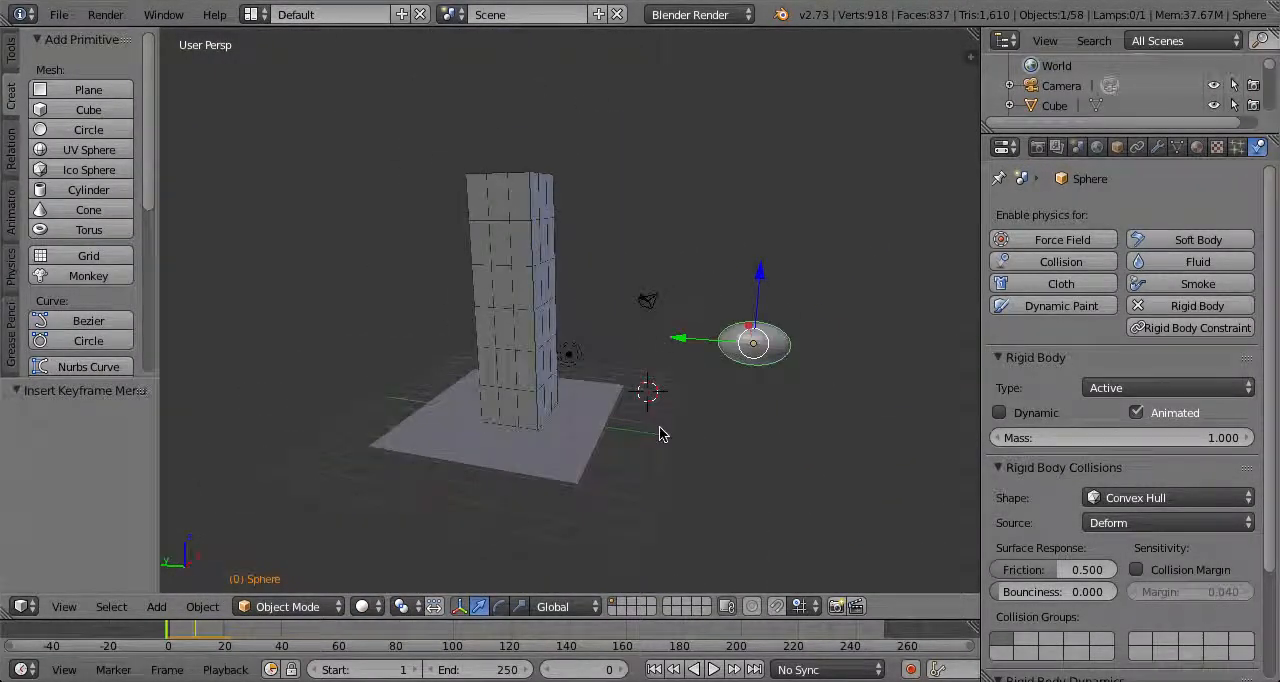
right_click(650, 298)
middle_drag(650, 300, 583, 336)
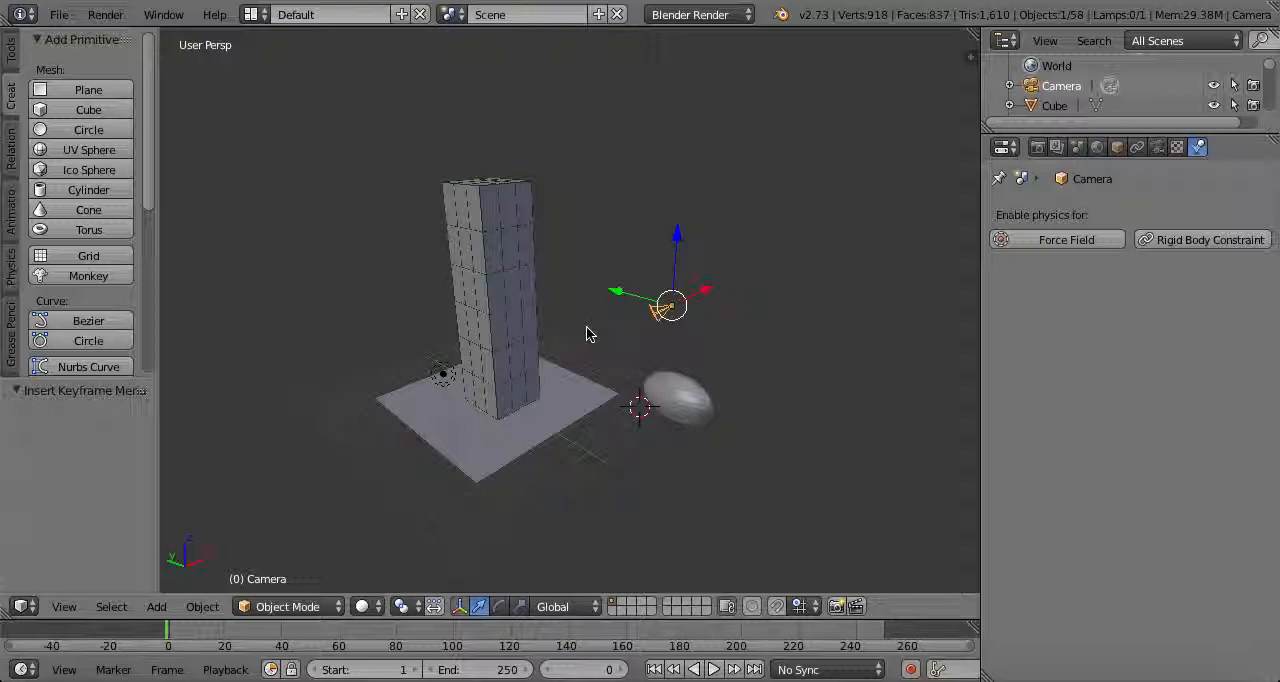
click(64, 607)
click(118, 534)
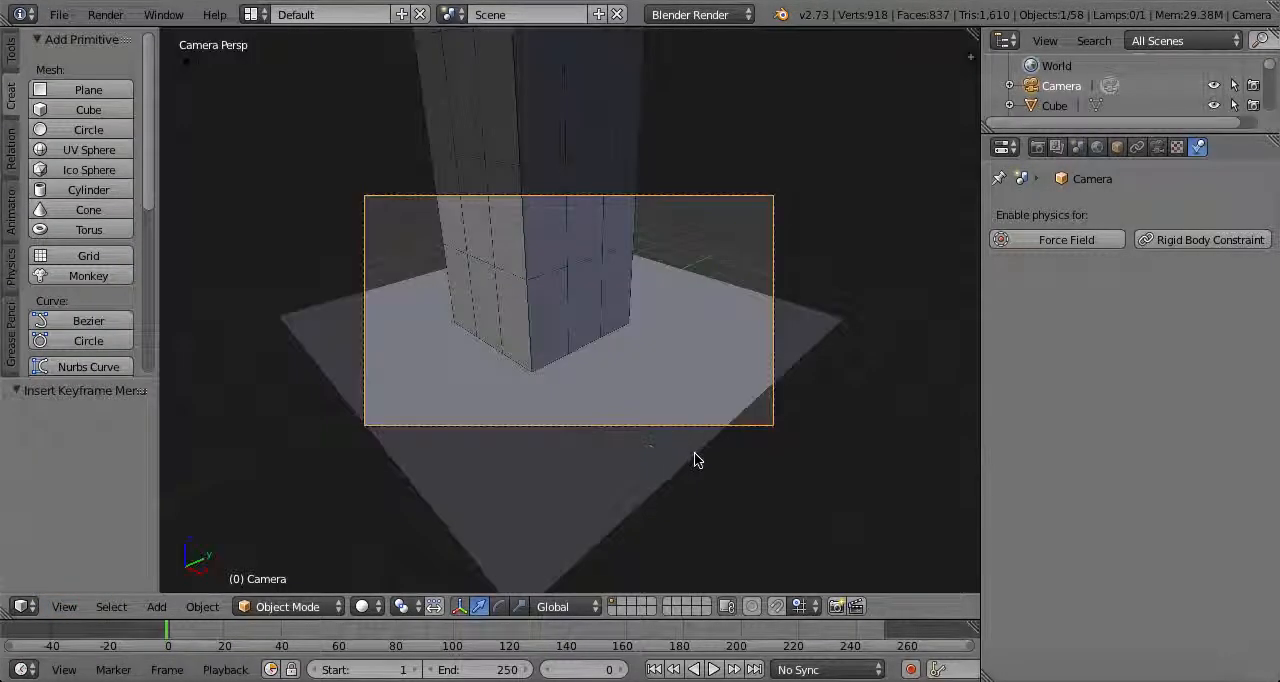
Lock the camera to the view to frame the tower and sphere, and set the end frame to 70
key(n)
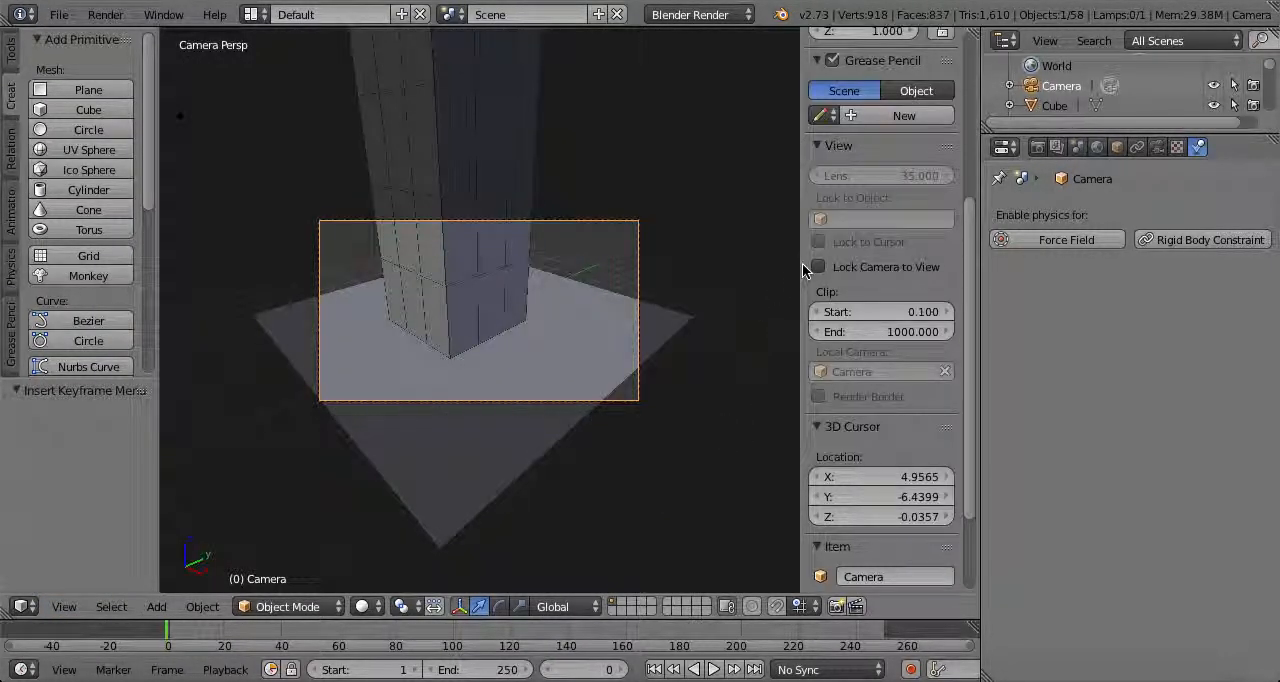
scroll(743, 306, down, 6)
middle_drag(449, 383, 598, 431)
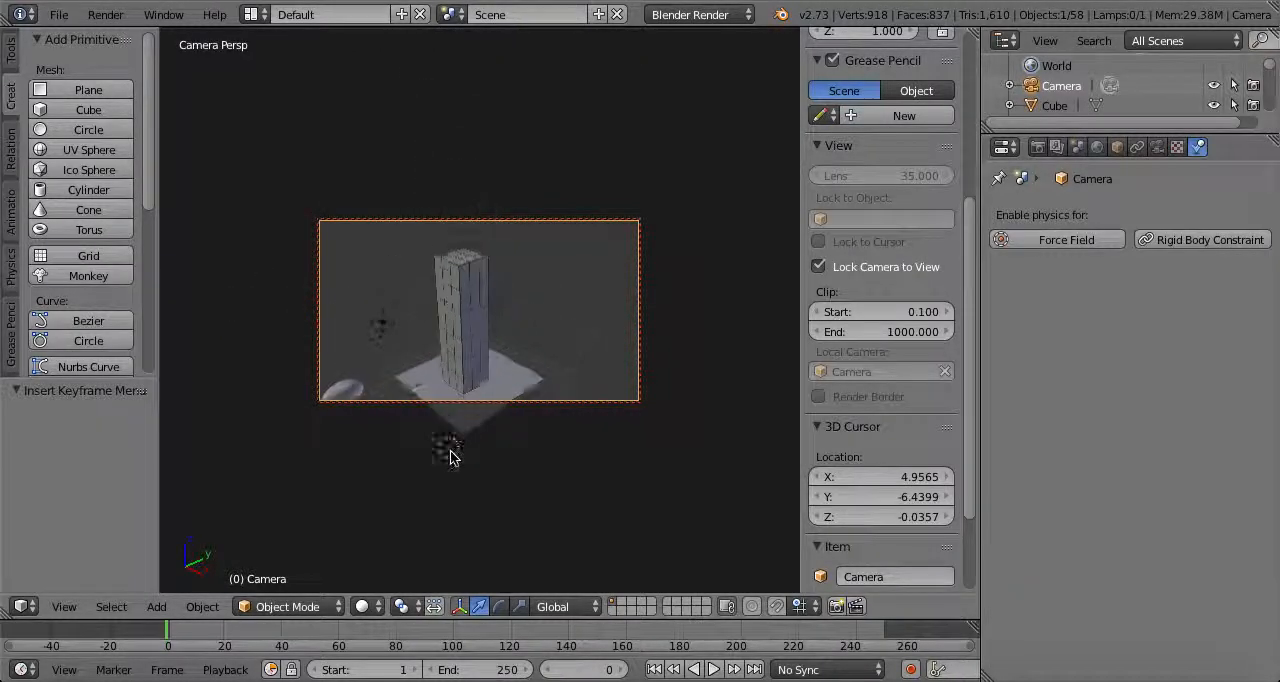
scroll(597, 431, up, 1)
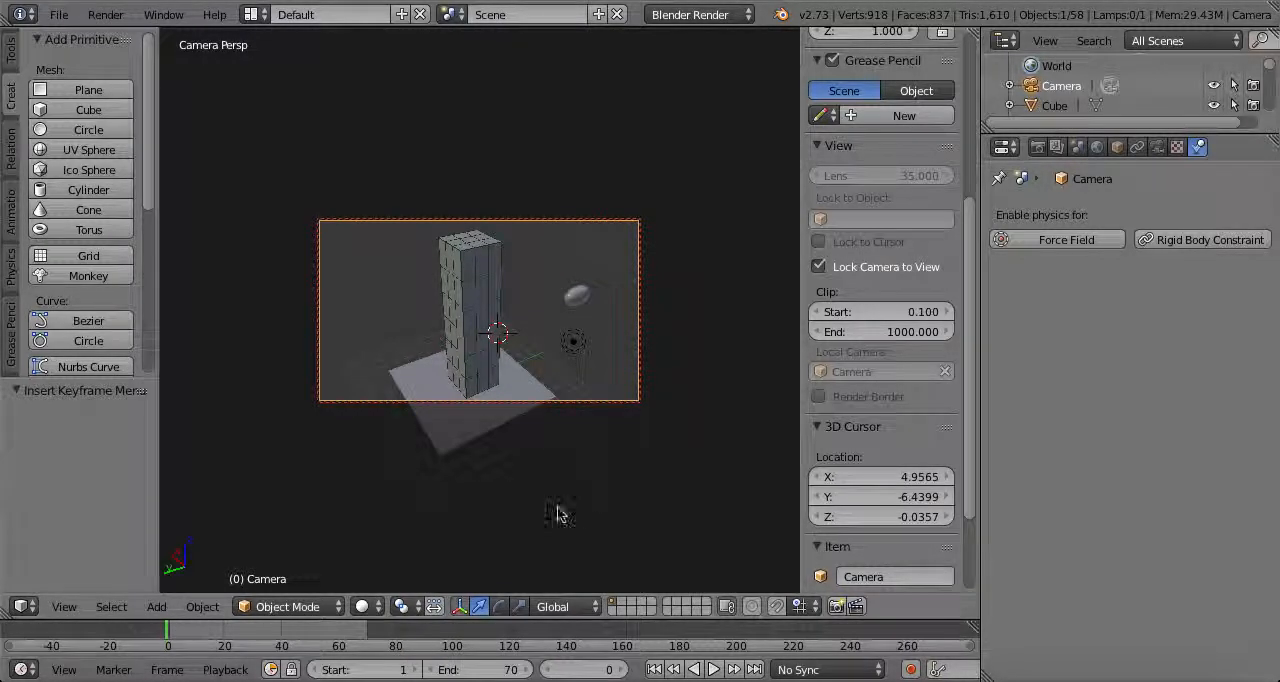
Render a still image of frame 0 from the camera
click(105, 14)
click(115, 34)
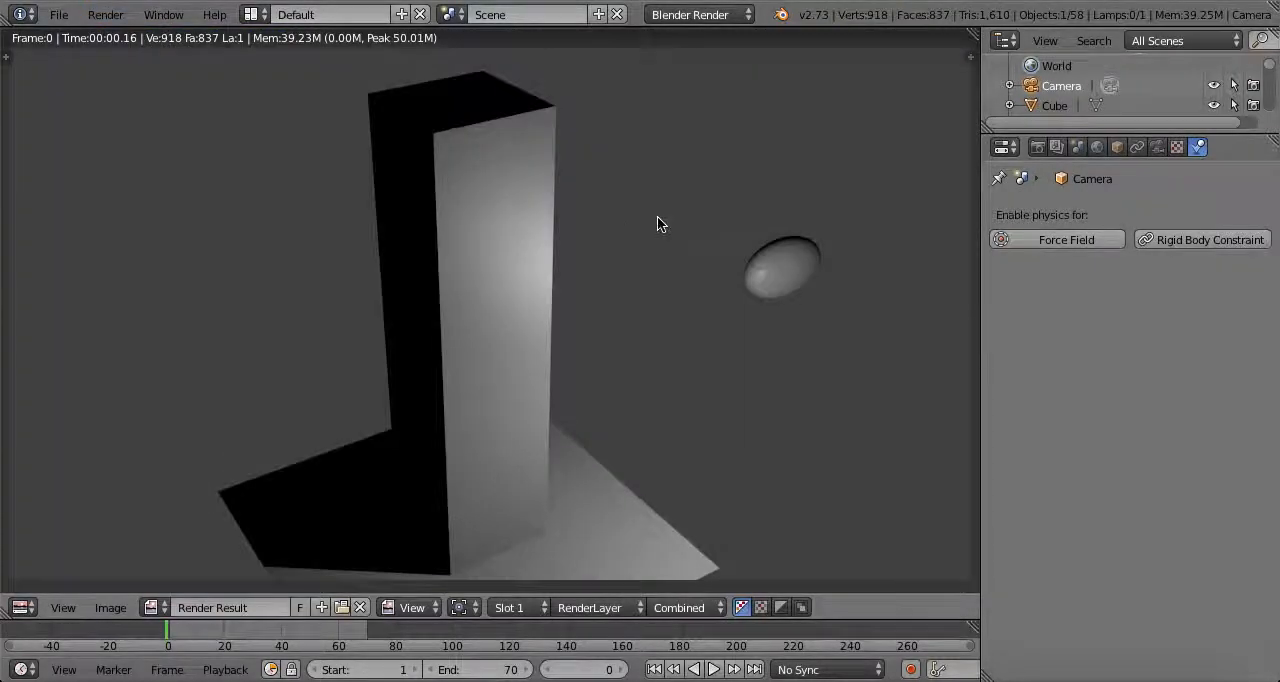
click(105, 14)
click(128, 39)
Render the full animation up to frame 70, and start the animation render again
click(112, 16)
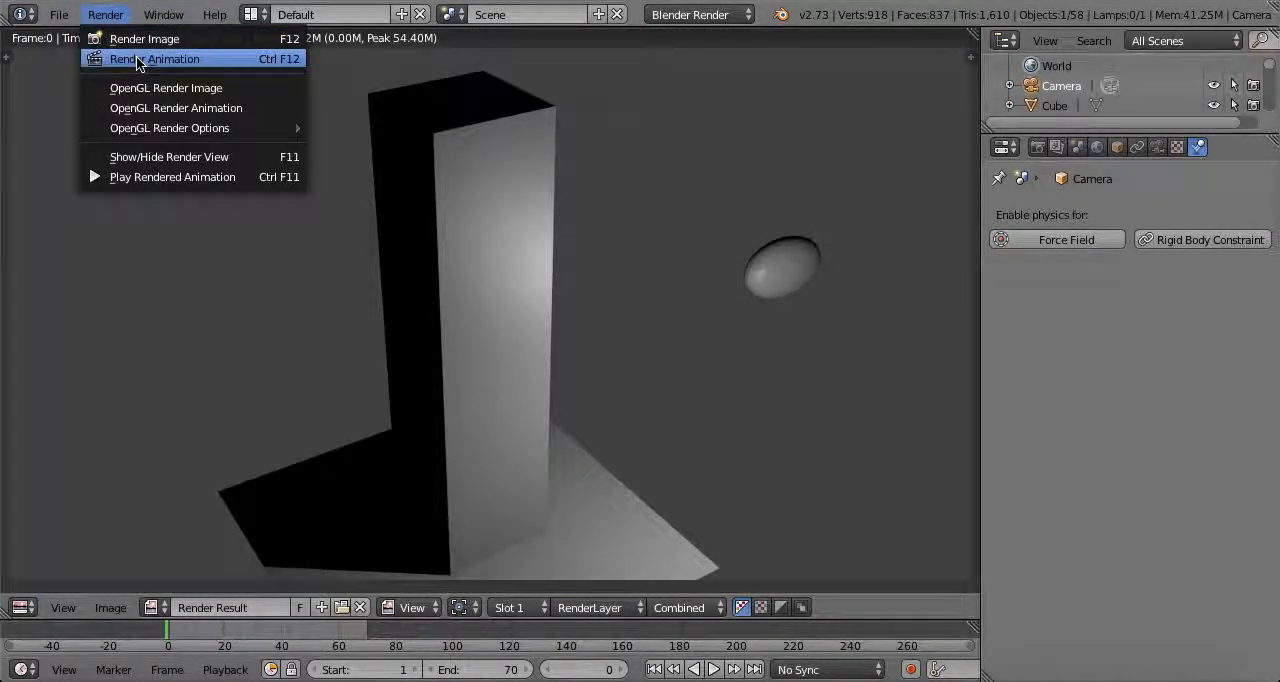
click(150, 59)
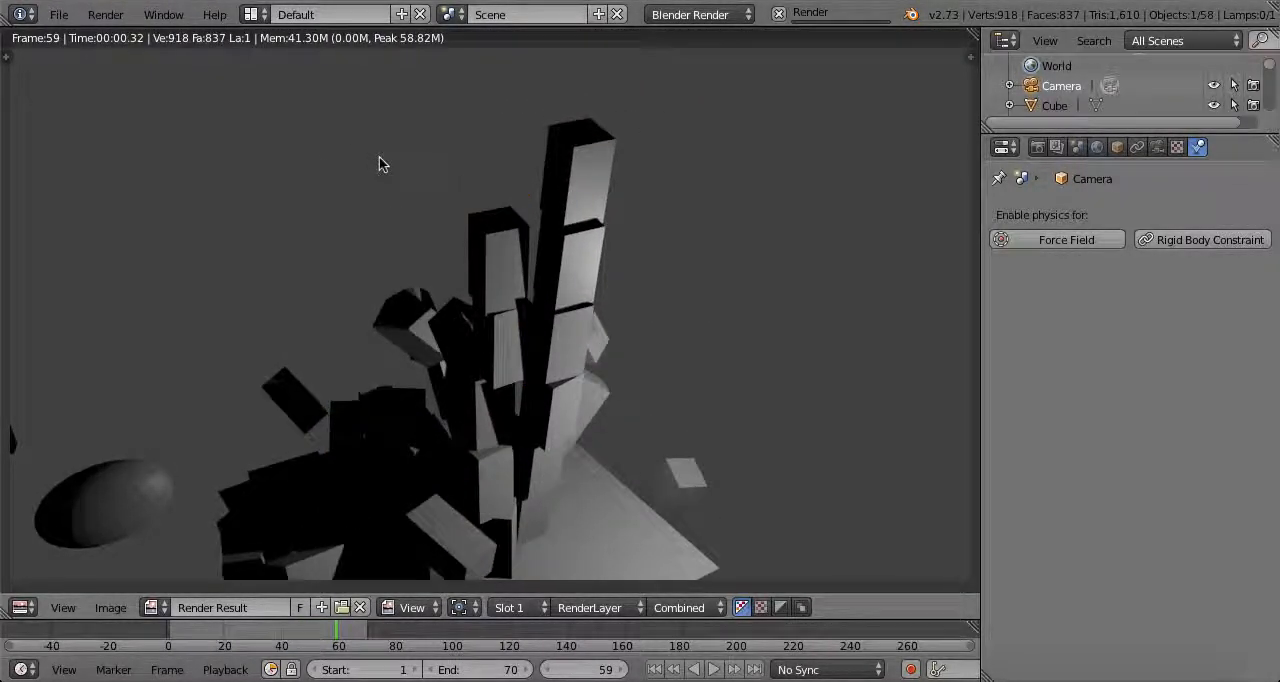
click(121, 20)
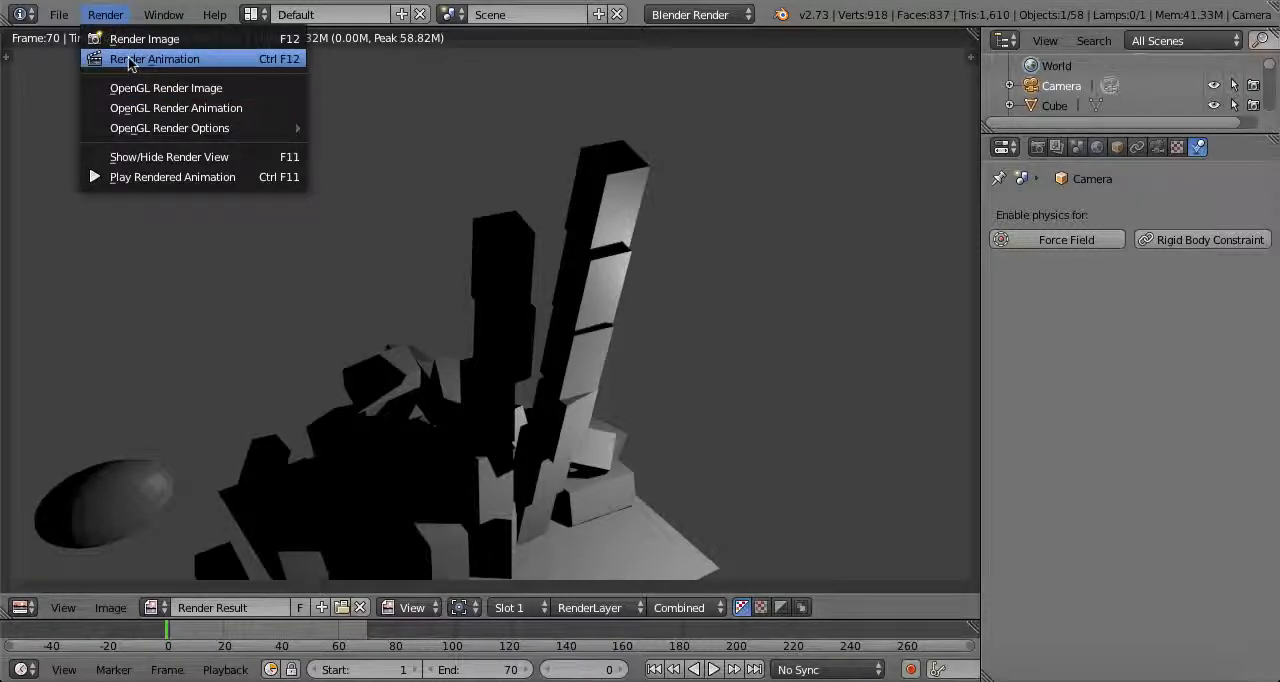
click(128, 58)
Play back the rendered animation in a separate player window and close the player
click(105, 14)
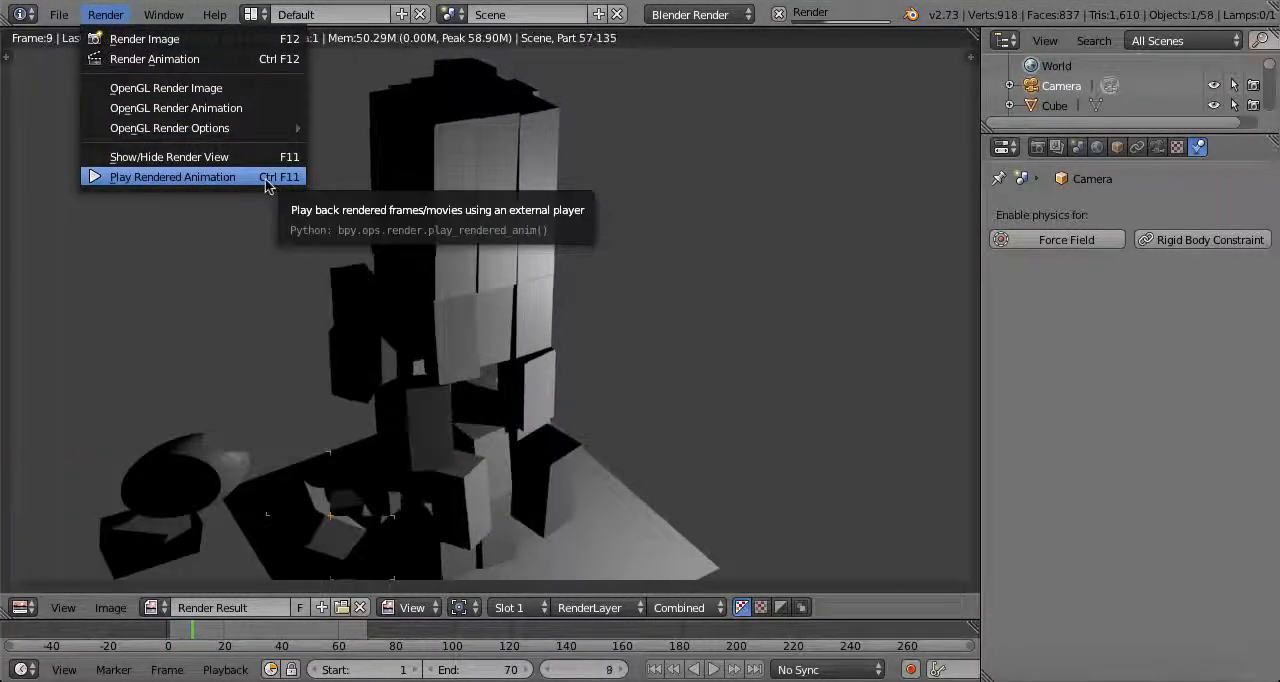
click(105, 14)
click(171, 185)
drag(392, 131, 525, 35)
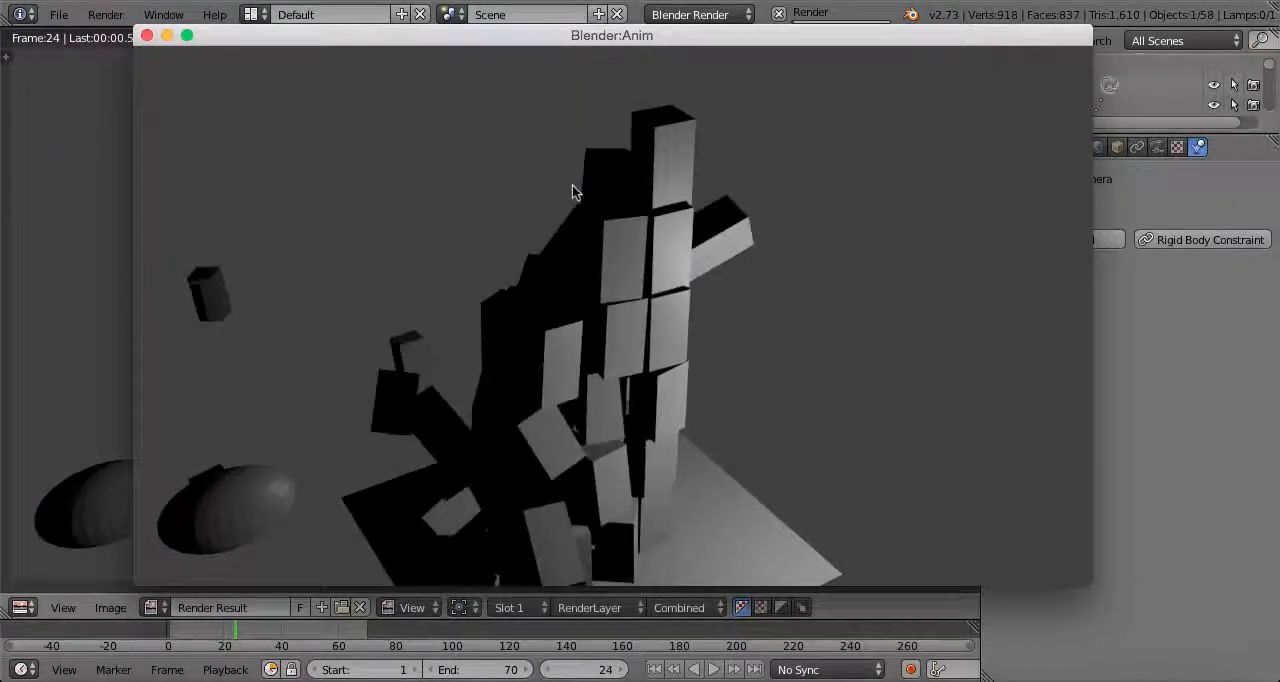
click(147, 35)
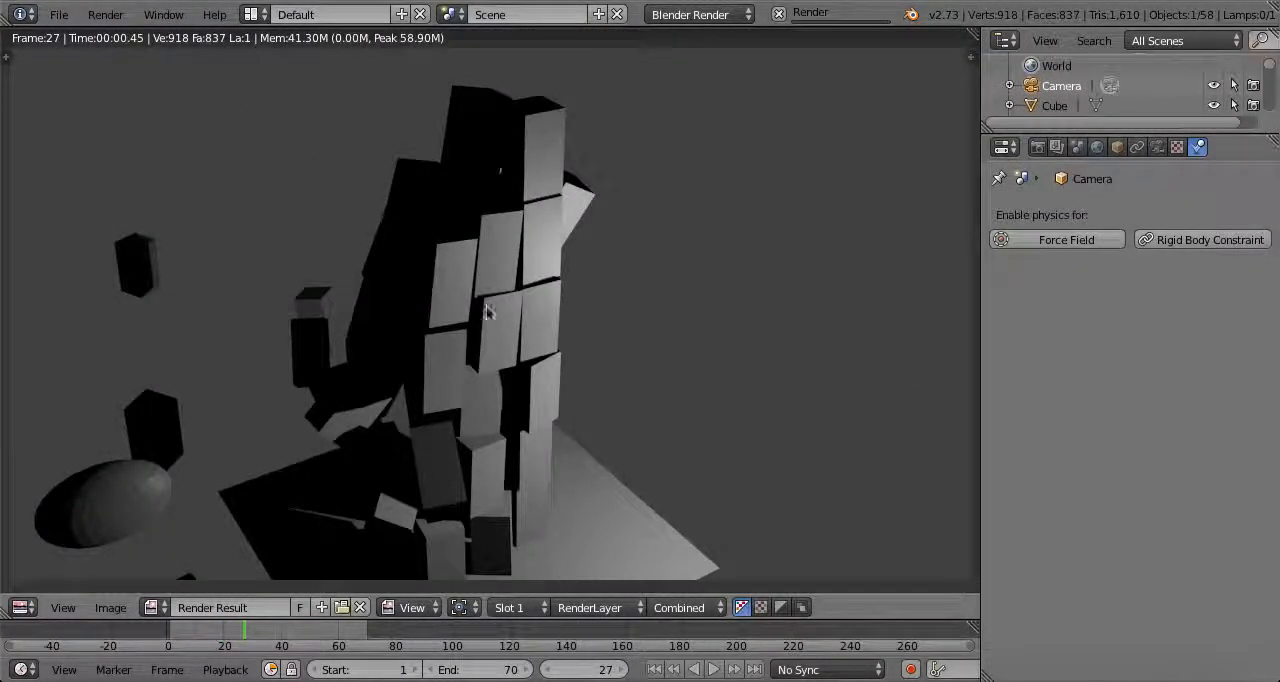